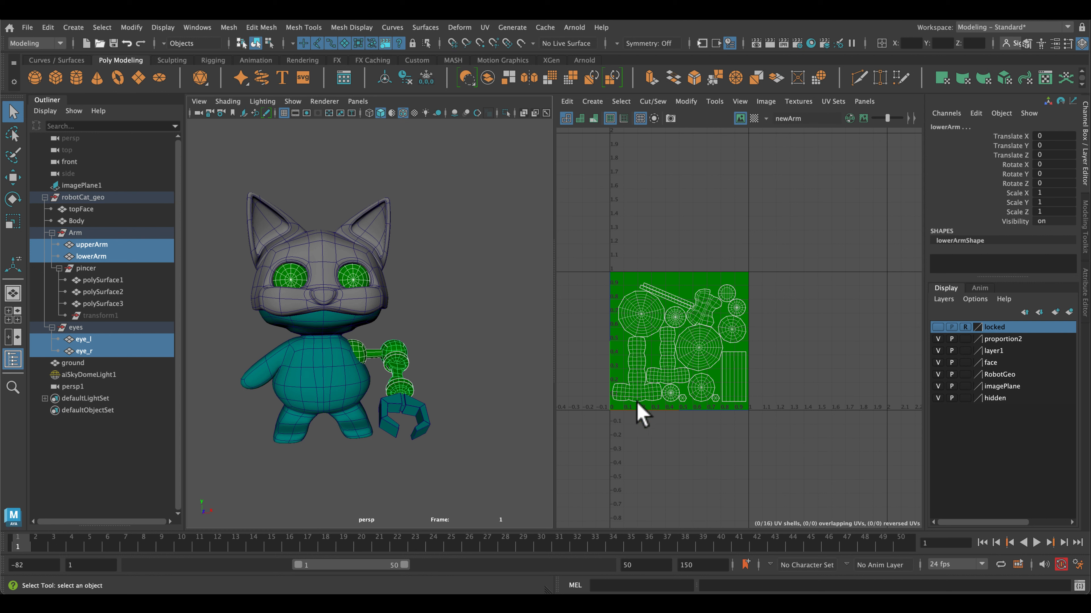
- Inspect the UV layouts and assigned materials of the robot cat's body, pincer pieces, head and eyes one by one
left_click(344, 383)
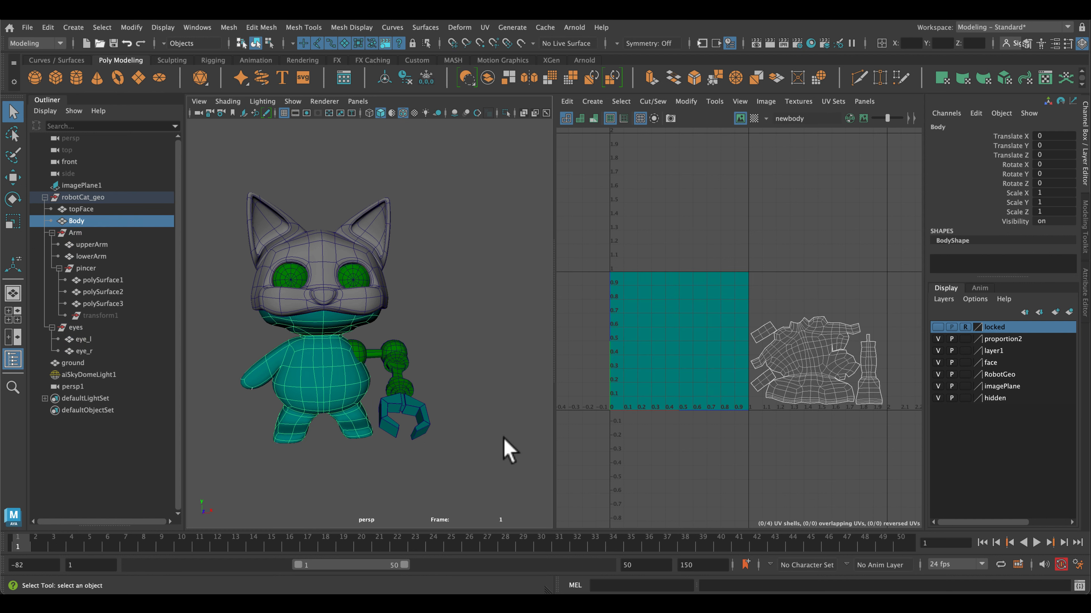
left_click(393, 412)
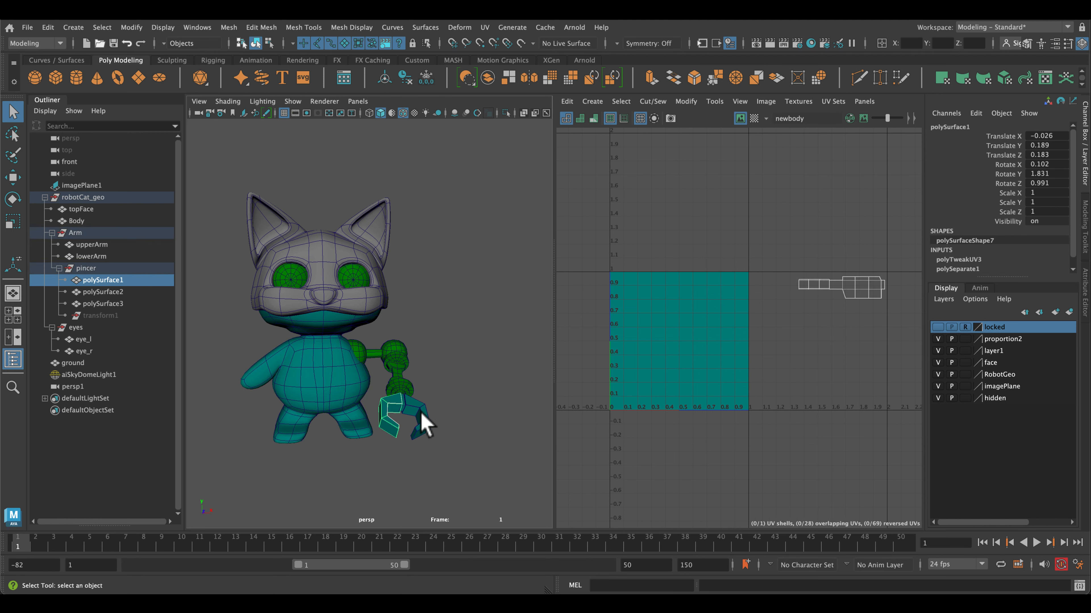
left_click(419, 412)
left_click(401, 413)
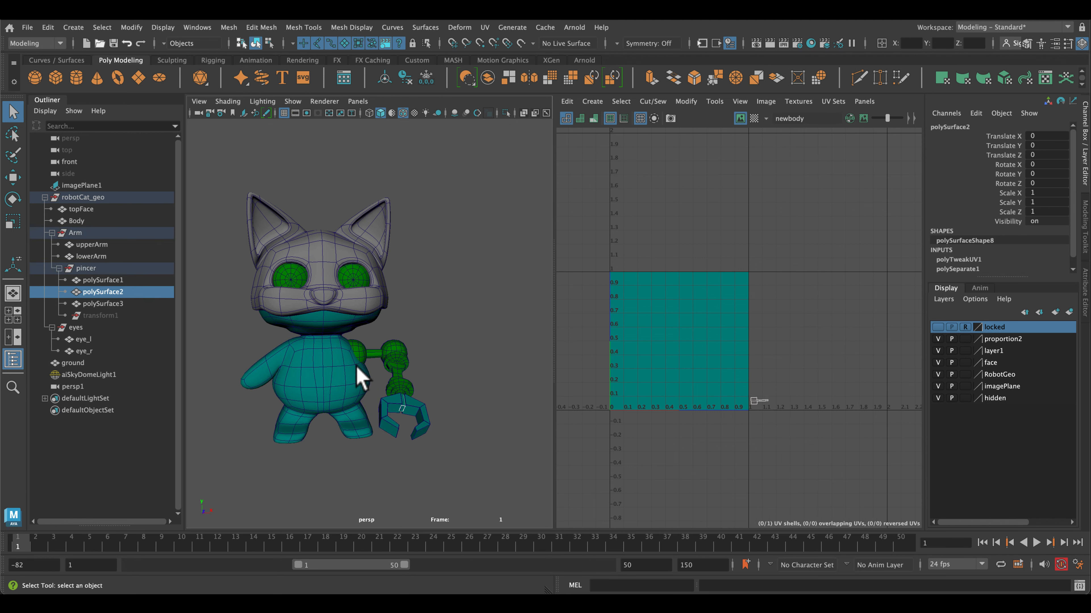
left_click(336, 360)
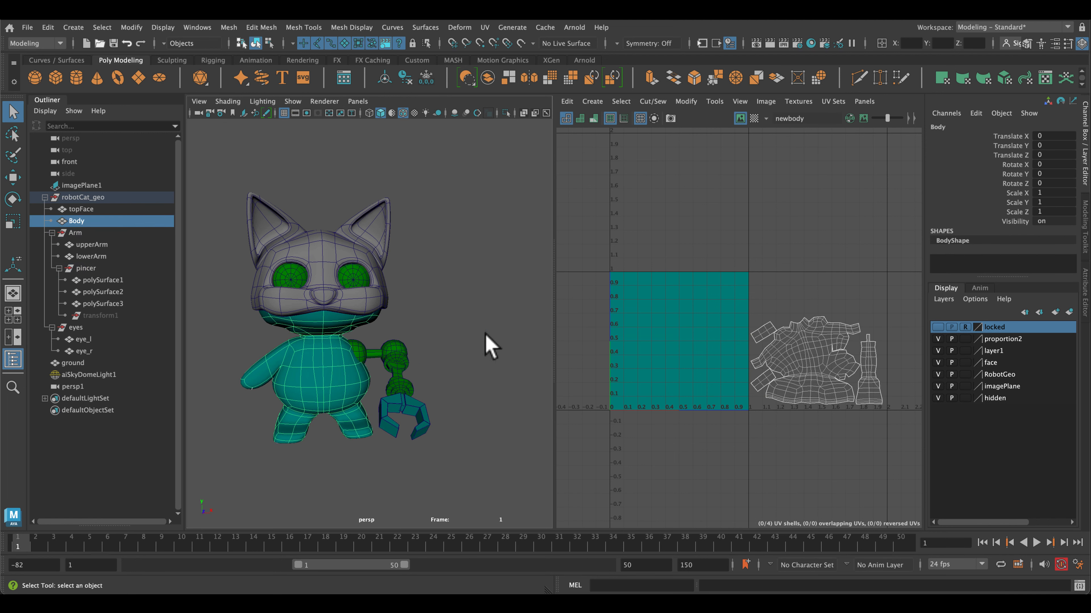
left_click(316, 251)
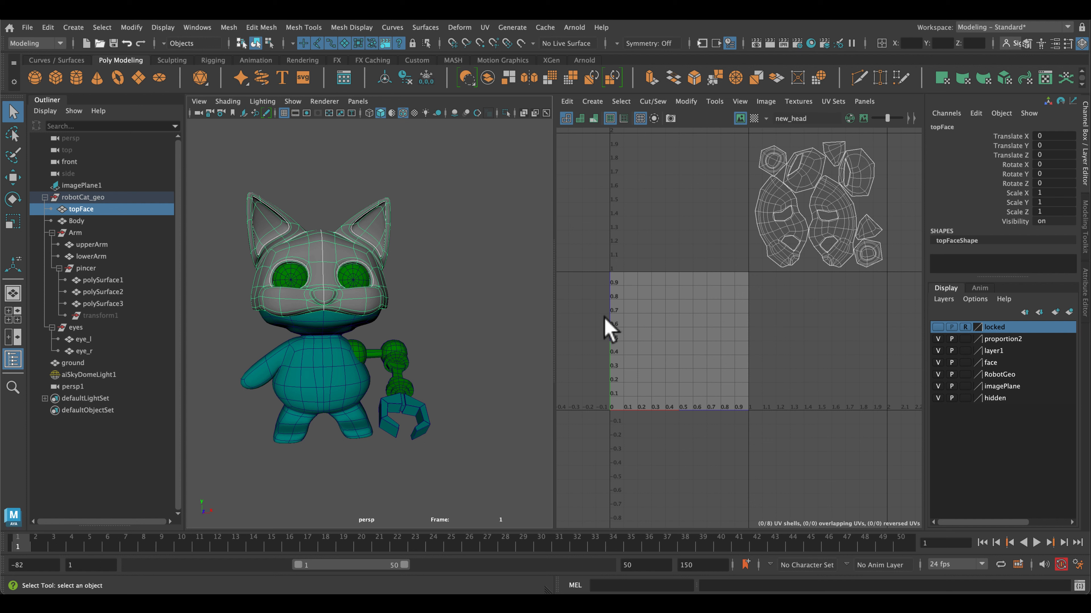
left_click(312, 350)
left_click(442, 302)
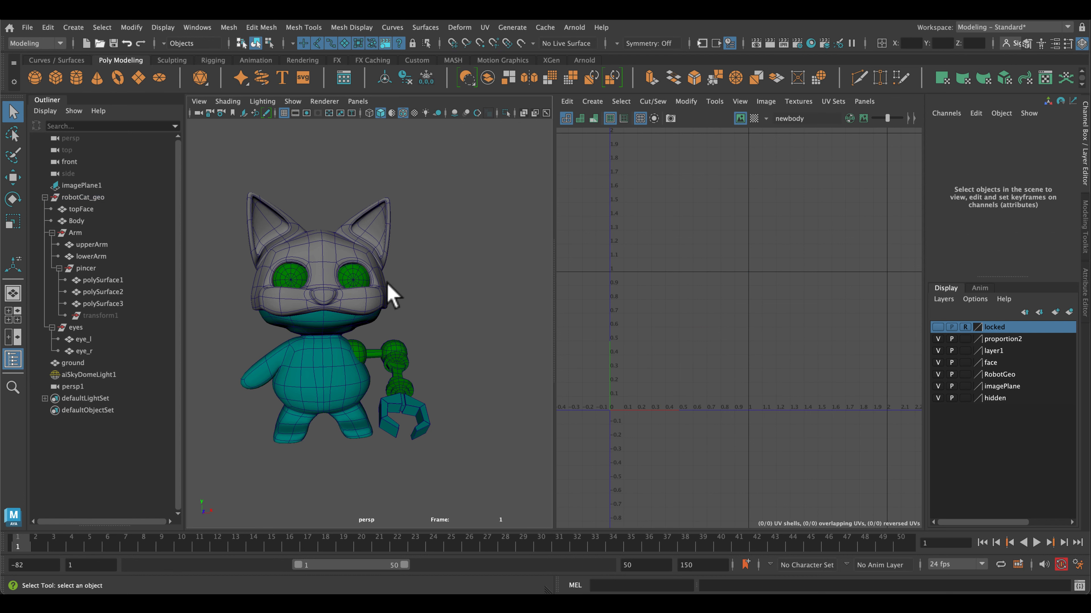
left_click(297, 283)
left_click(348, 280)
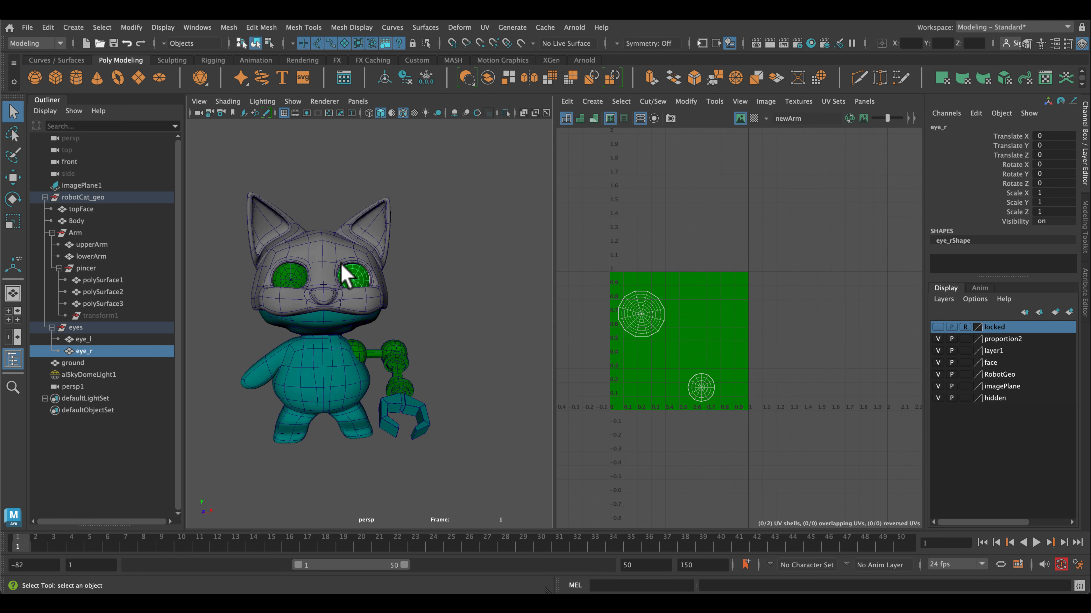
left_click(333, 258)
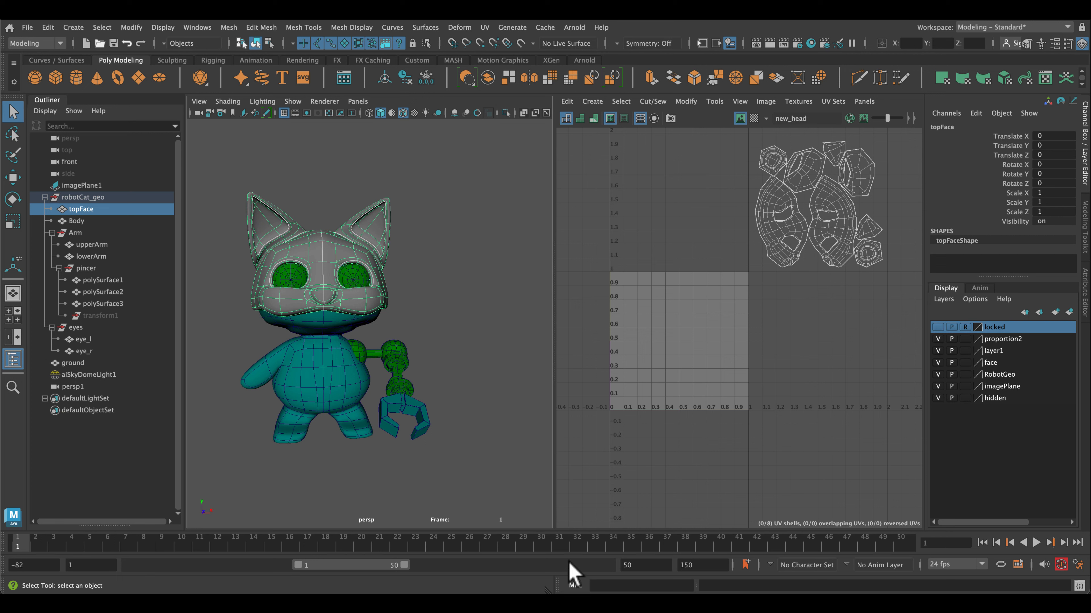
- Switch to Substance 3D Painter and review the UV tiles of the body_txt, arm_text and face_text texture sets
key("super")
key("super+Tab")
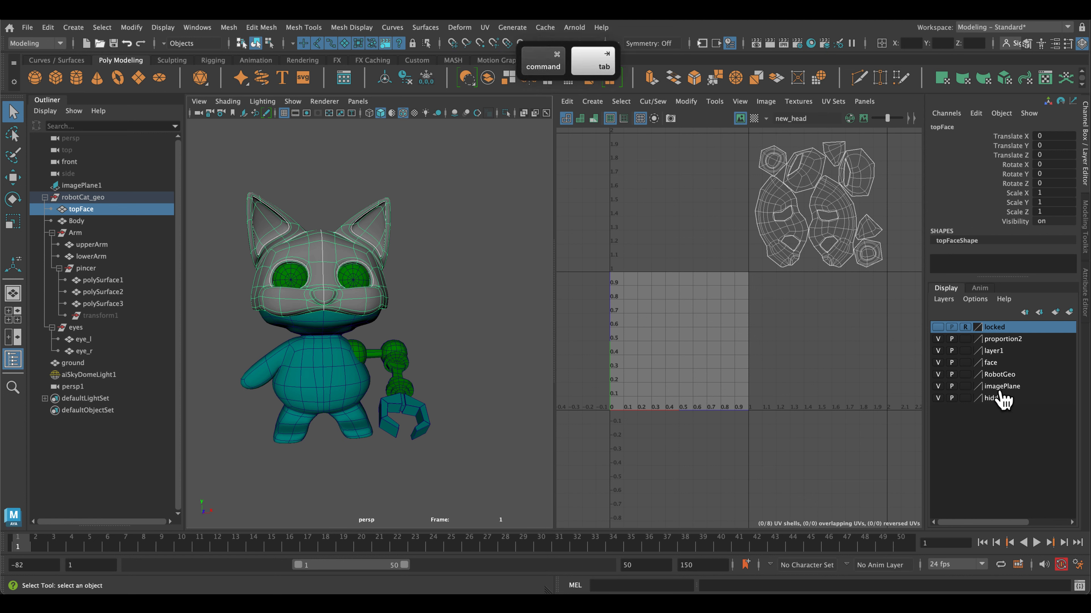
key("super+Tab")
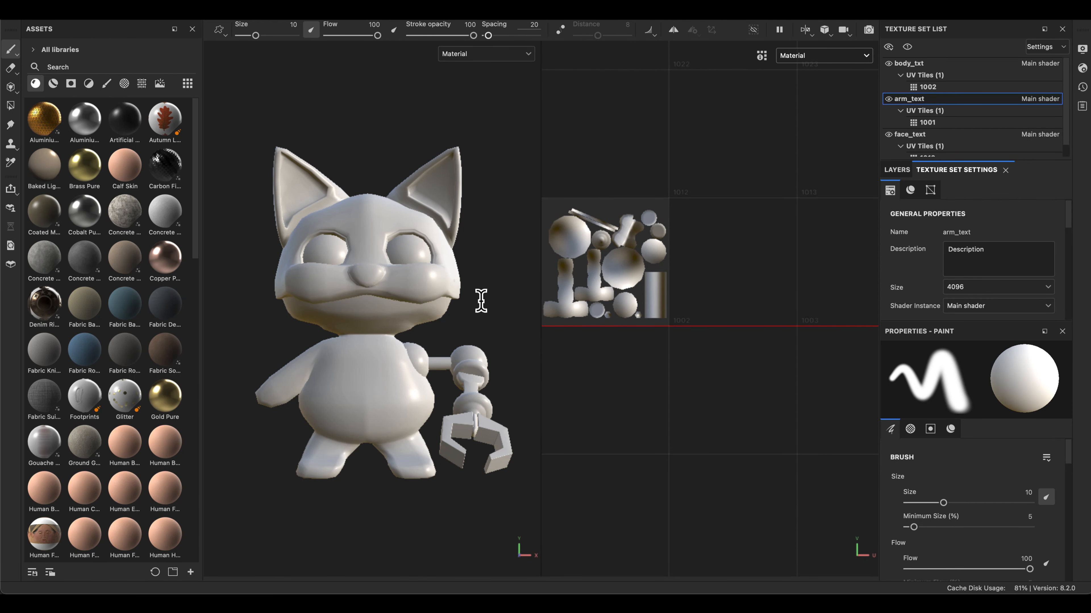
left_click(925, 63)
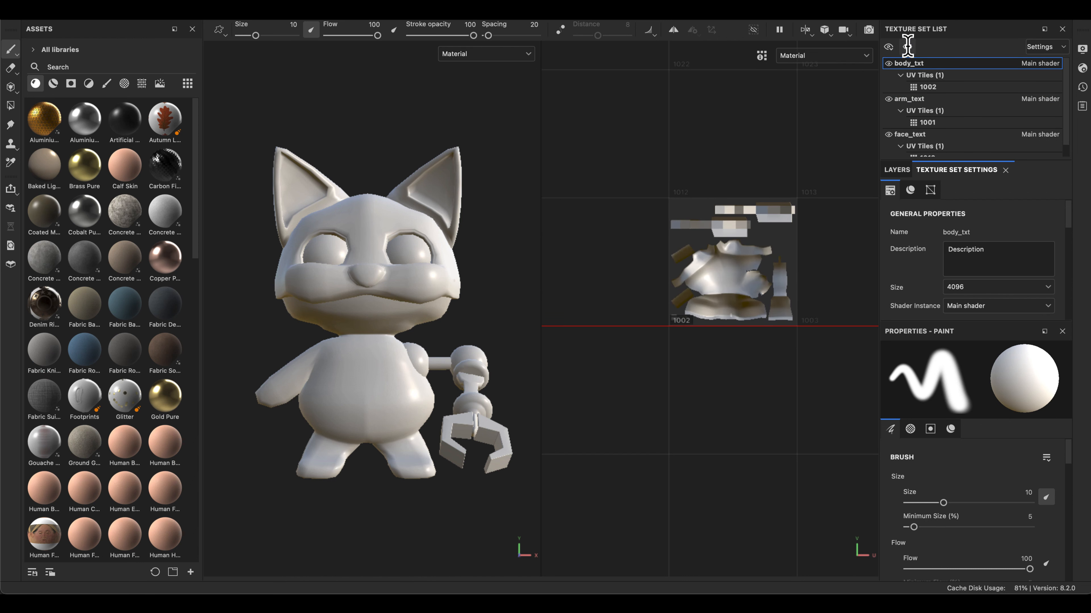
left_click(923, 87)
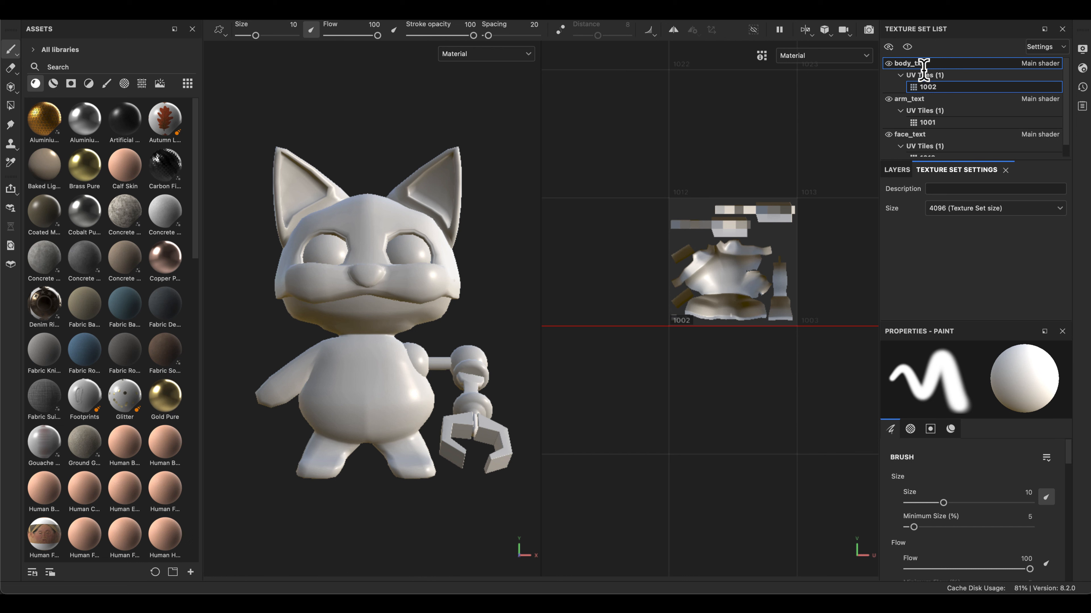
left_click(923, 99)
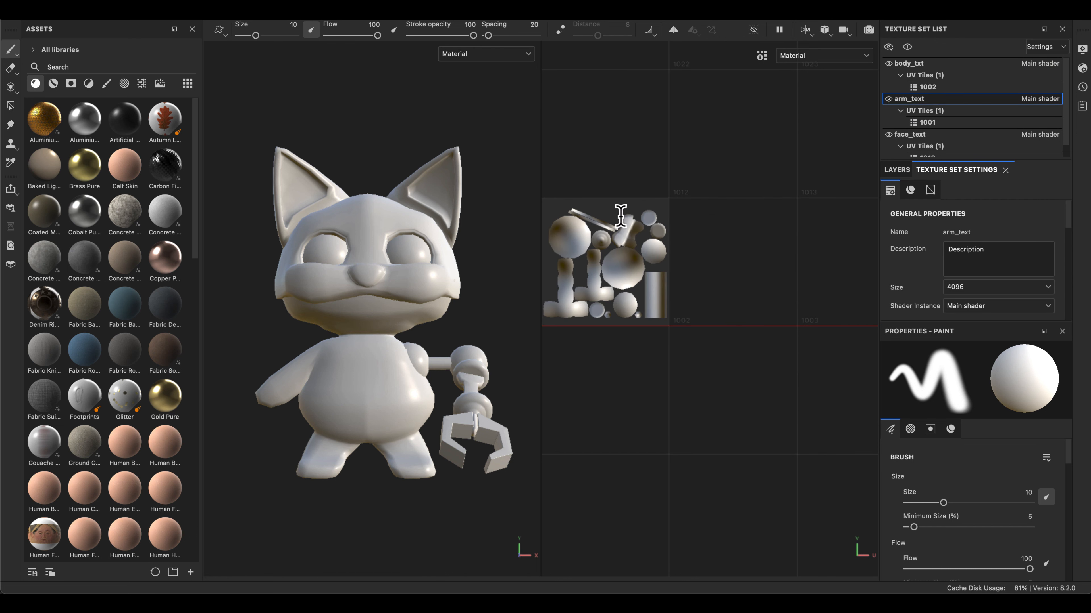
left_click(983, 134)
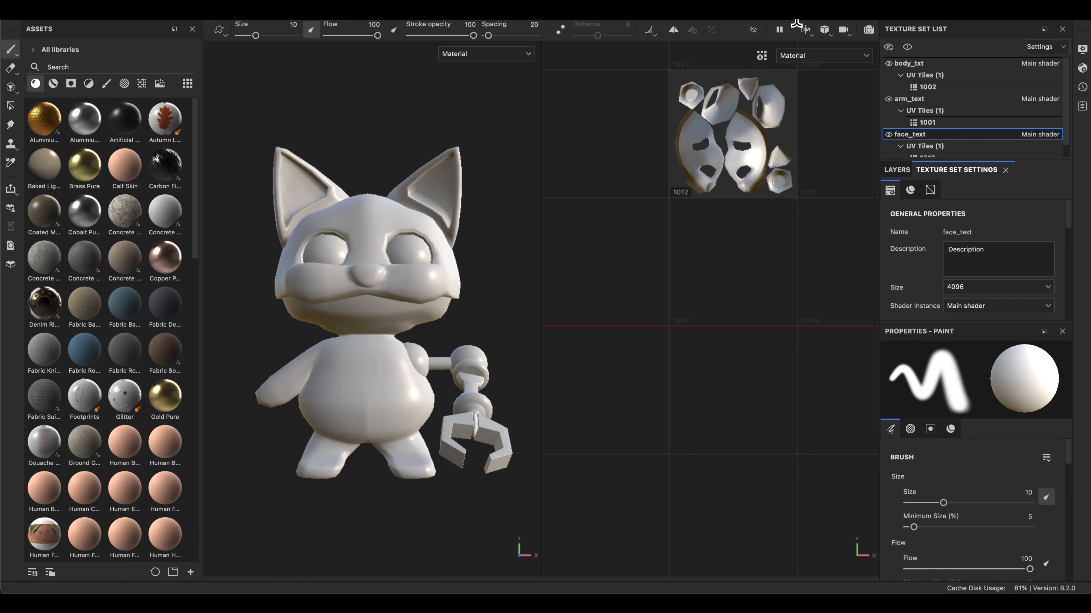
- Return to Maya, select all robot cat meshes and assign them one new aiStandardSurface material
key("super+Tab")
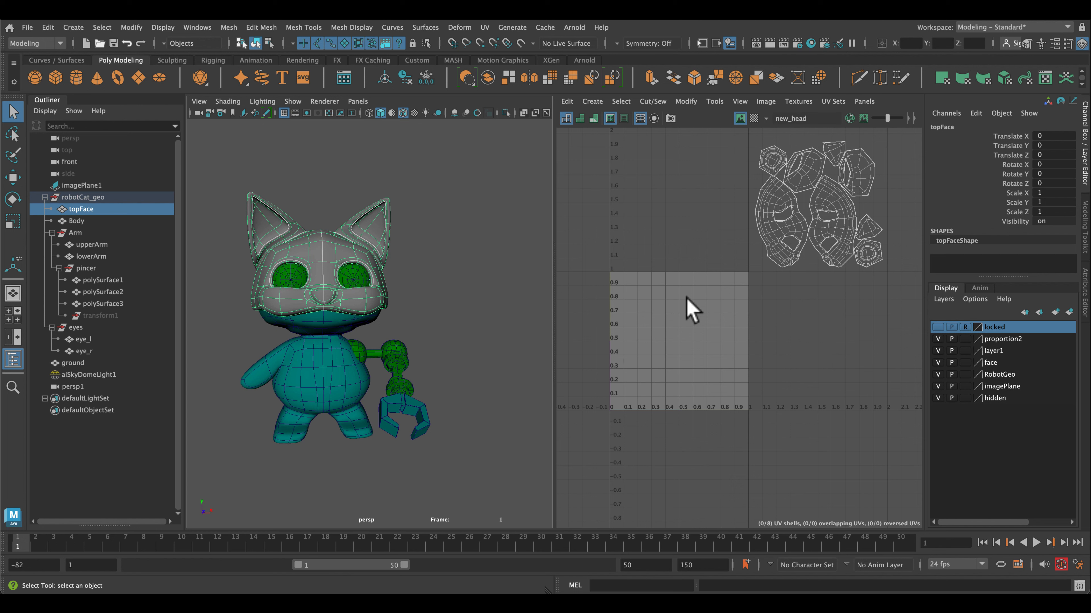
left_click(326, 213)
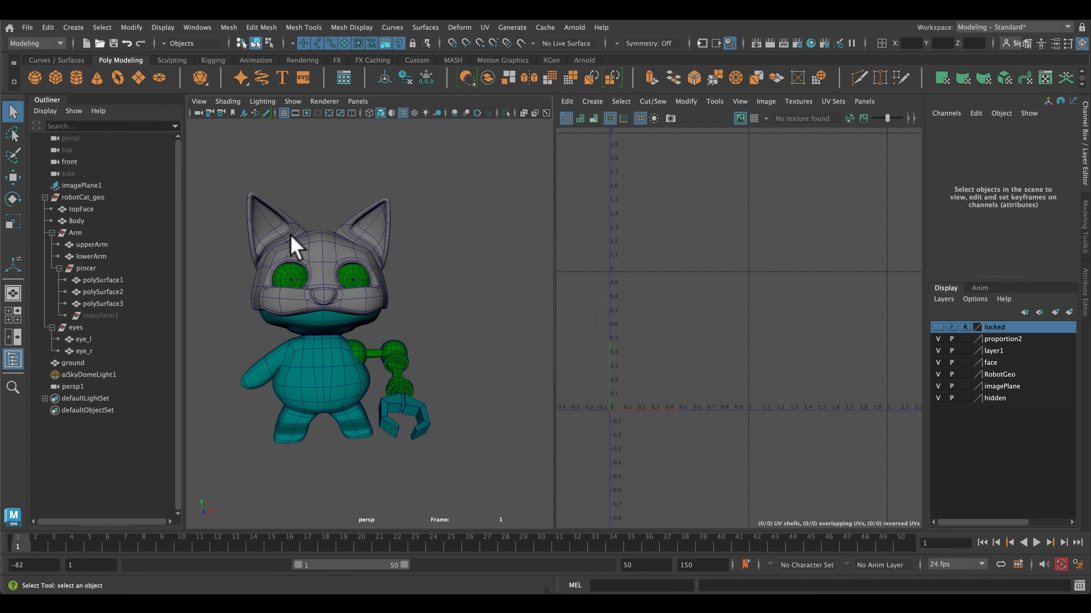
mouse_move(311, 214)
right_mouse_down()
mouse_move(311, 192)
mouse_move(310, 245)
mouse_move(311, 216)
right_mouse_up()
left_click_drag(218, 176, 459, 499)
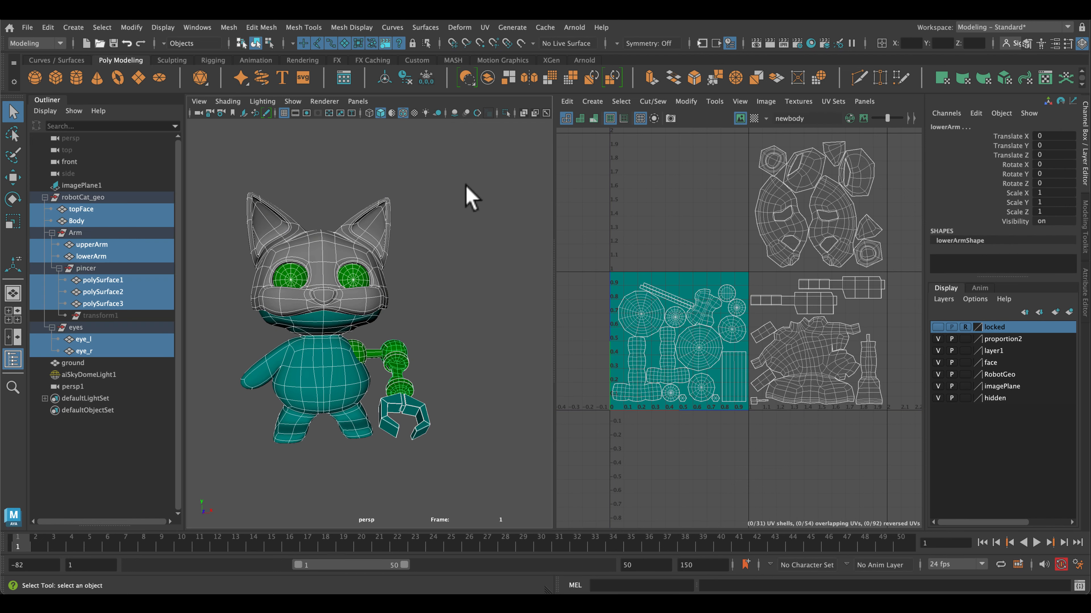
right_click_drag(417, 161, 429, 465)
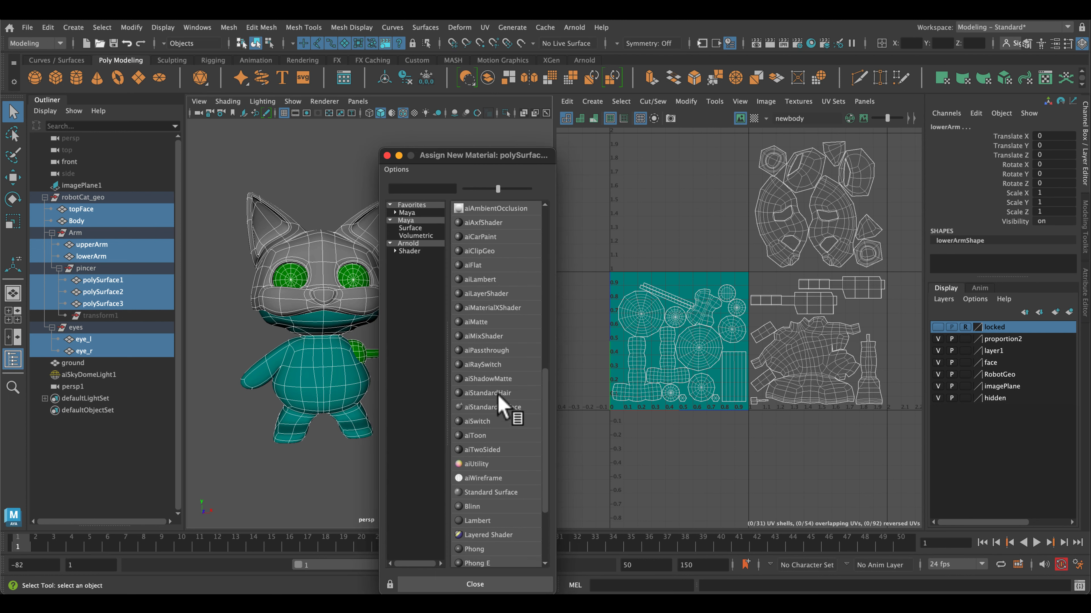
left_click(494, 406)
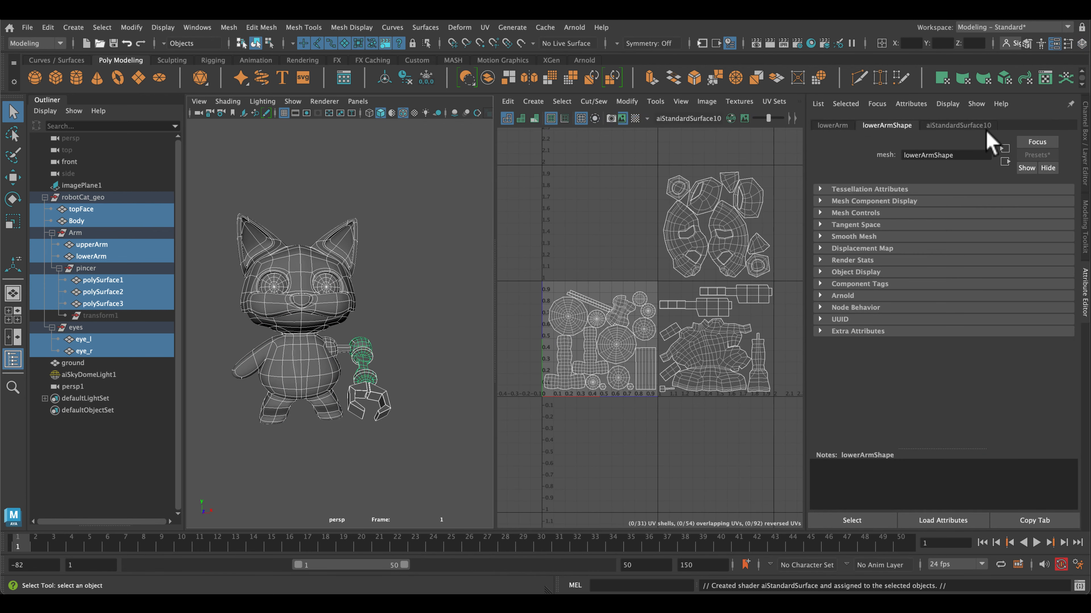
- Rename the new aiStandardSurface material as unified_texture
left_click(983, 127)
double_click(970, 155)
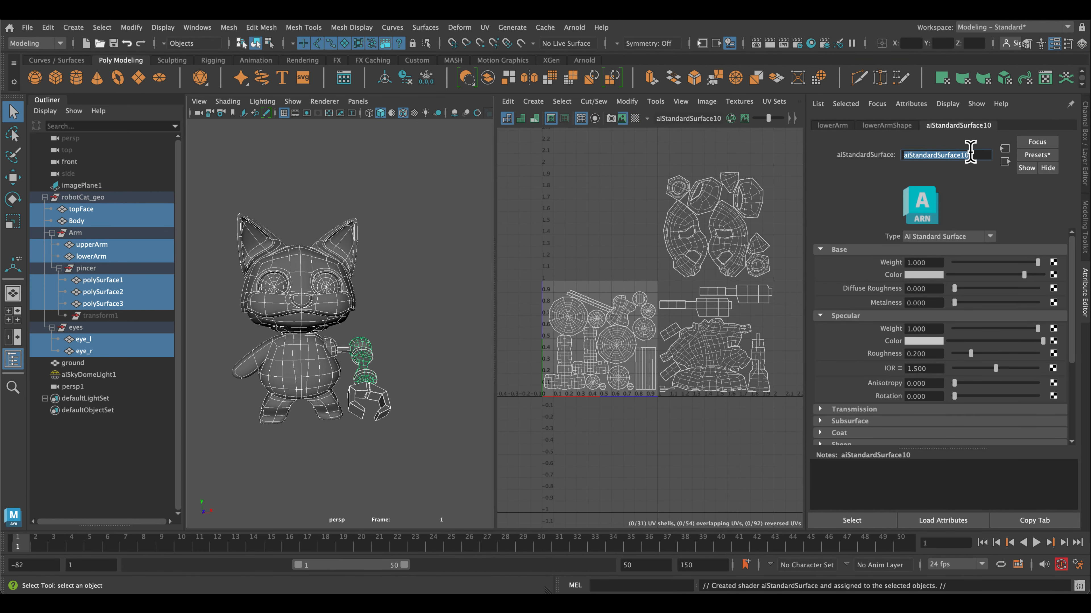
type("unified_")
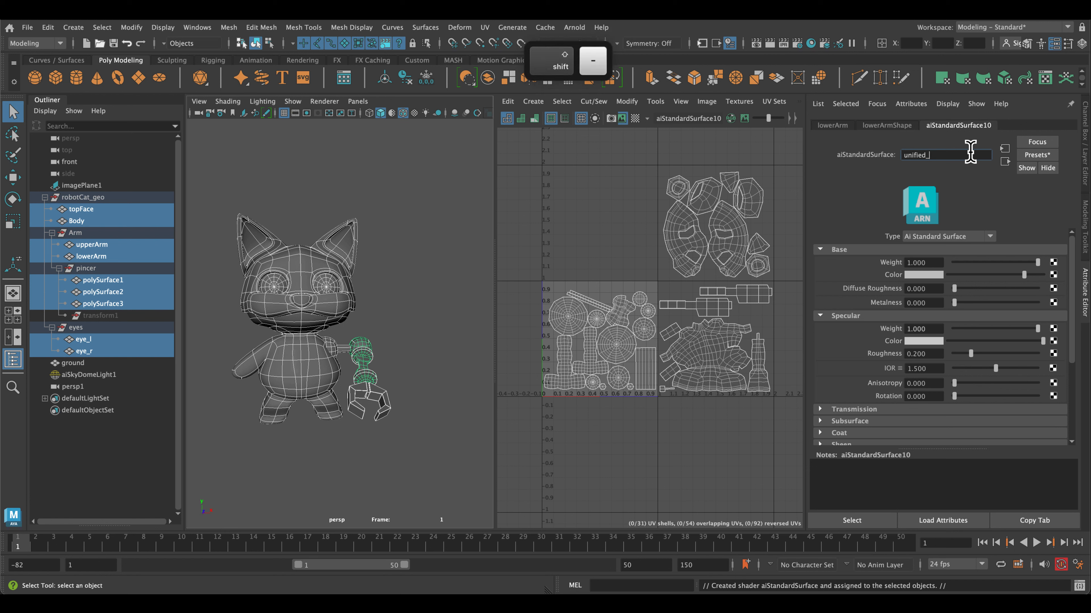
type("texture")
key("Return")
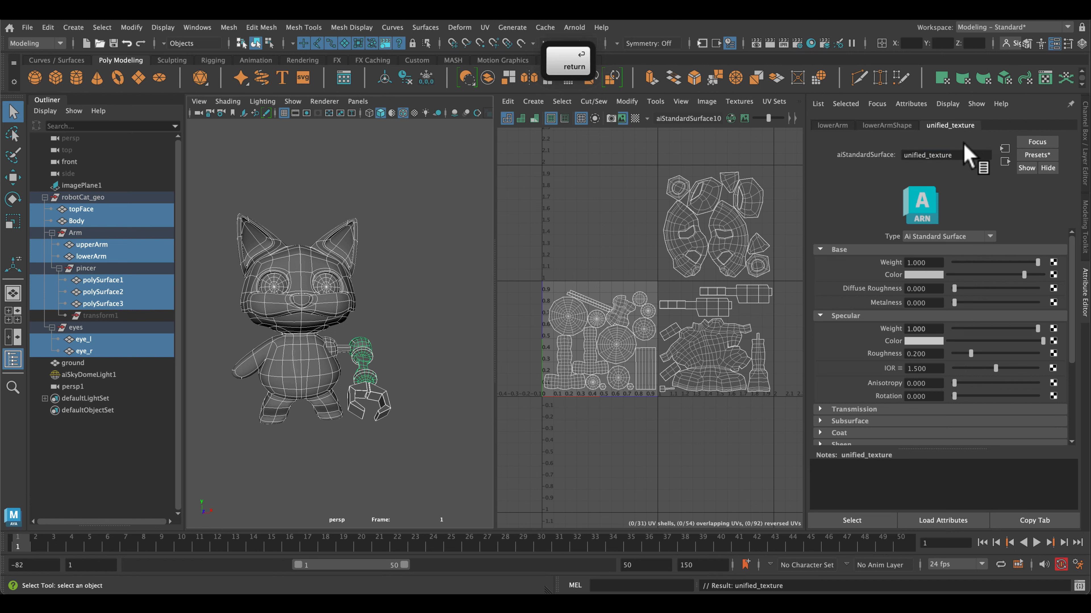
- Reselect all robot cat meshes and pack their UV shells together into the single 0–1 tile with Layout
left_click(431, 343)
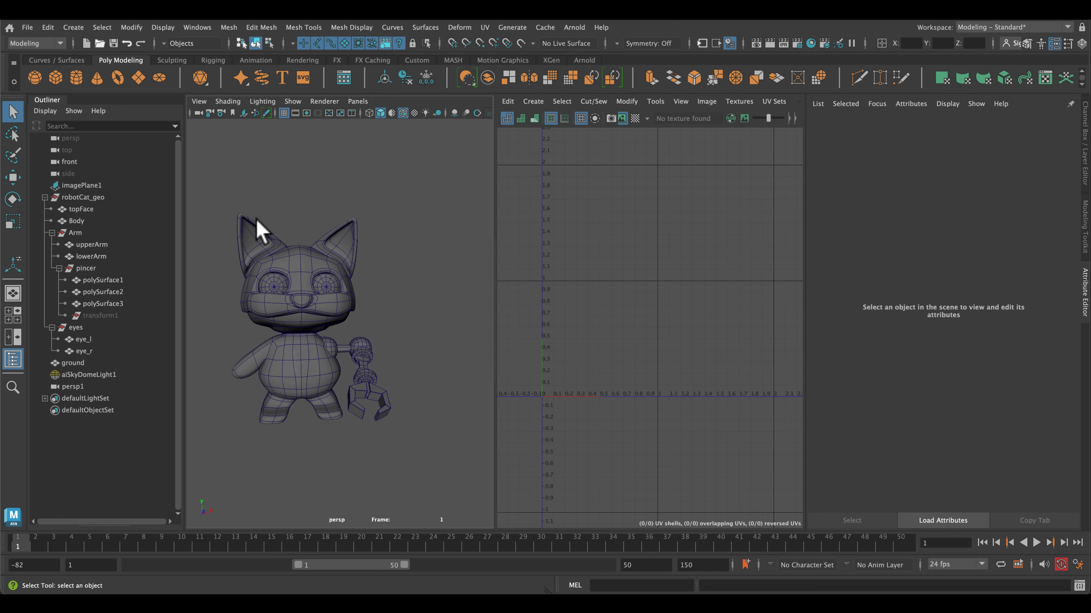
left_click_drag(205, 187, 434, 472)
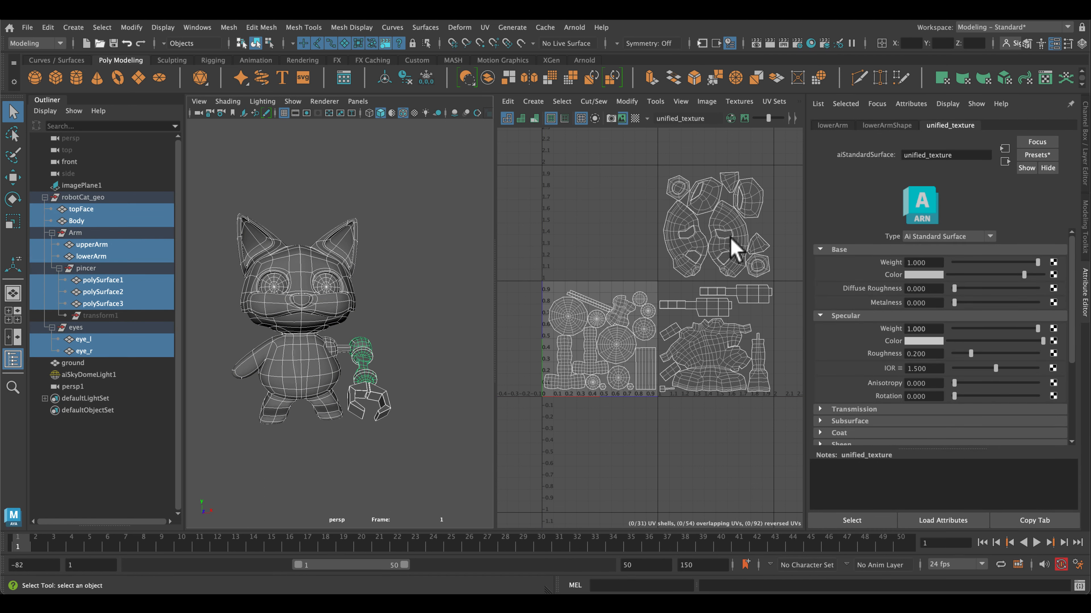
left_click(446, 254)
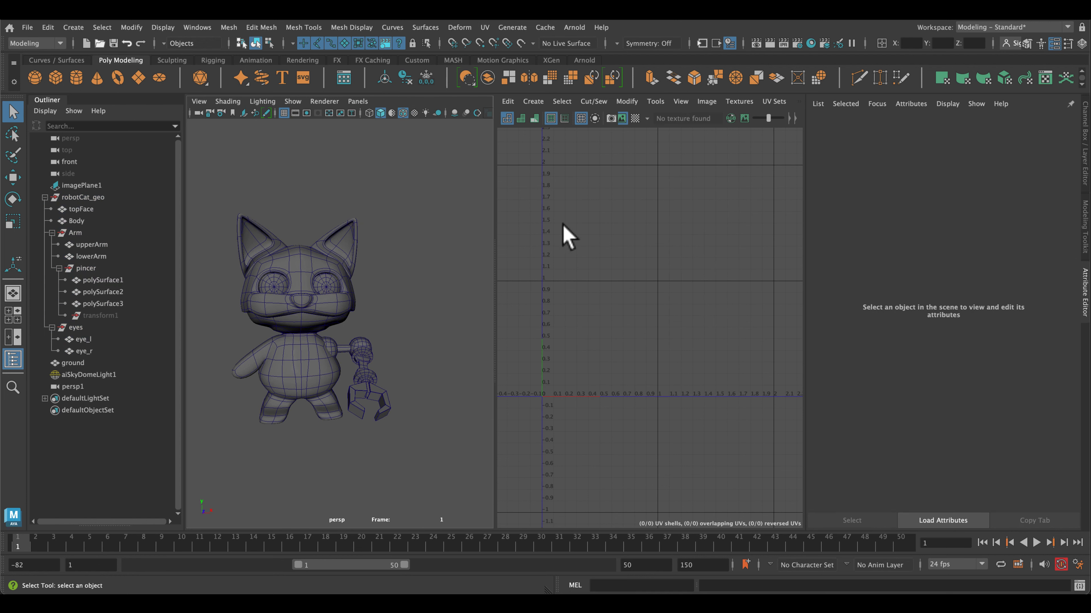
left_click_drag(223, 208, 422, 442)
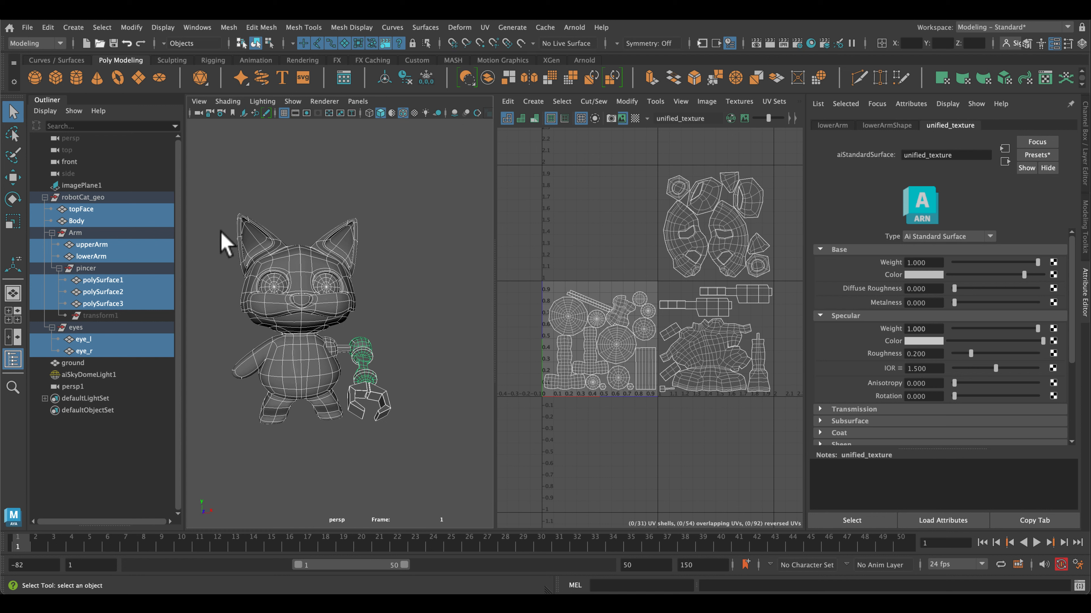
left_click(627, 101)
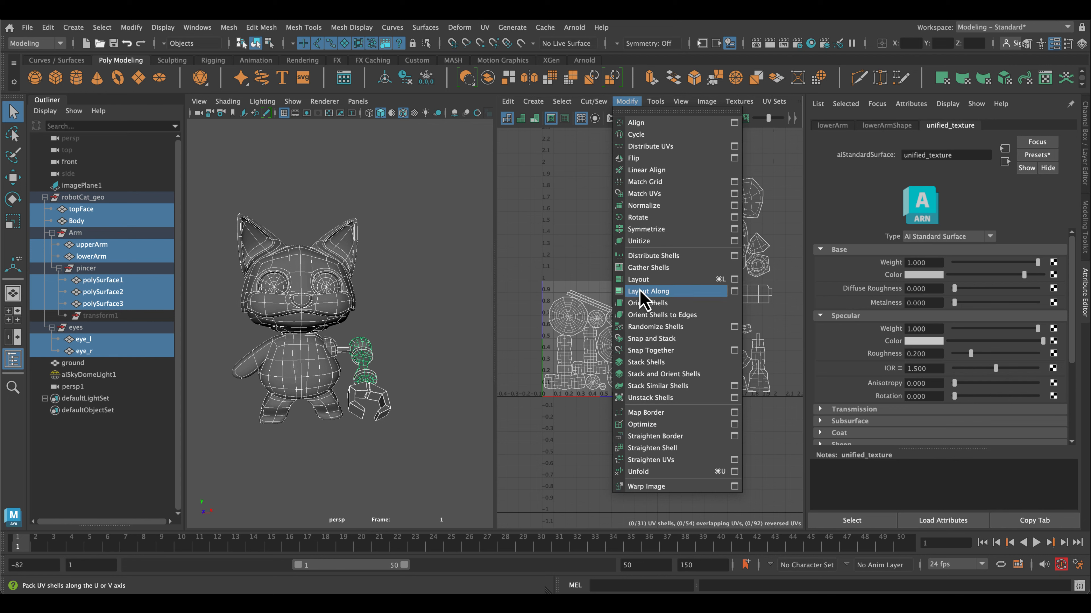
left_click(653, 282)
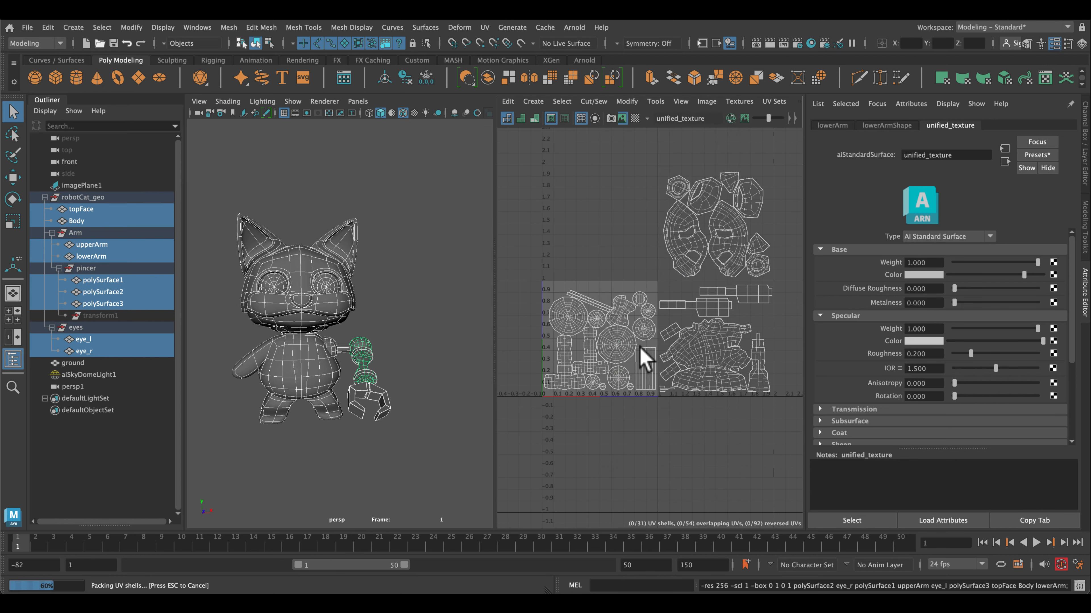
scroll(562, 343, "up", 5)
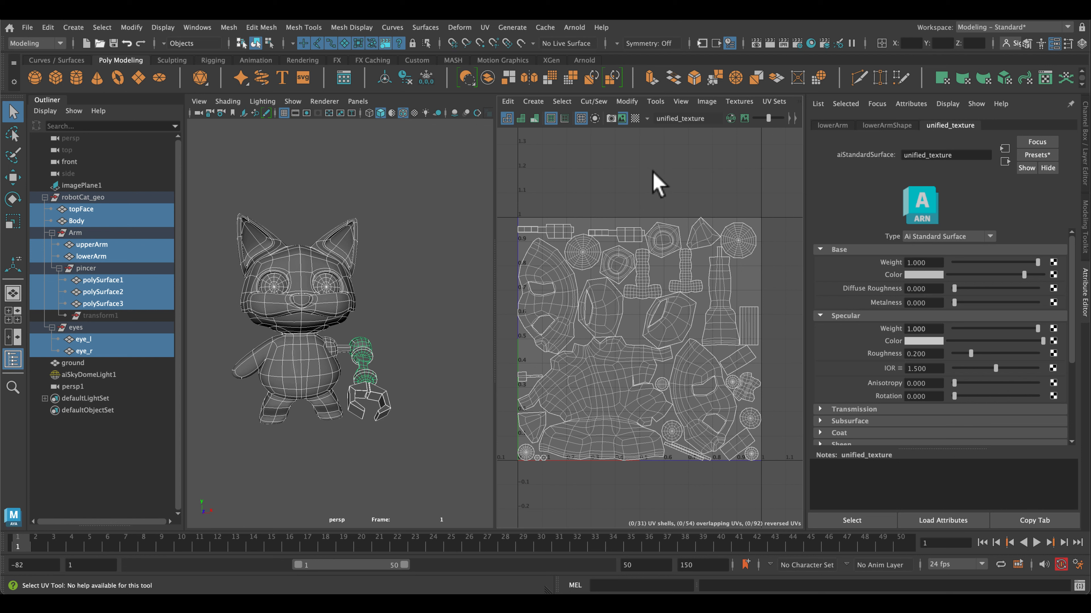
- Display the checker map on all robot cat meshes and examine the texel density around the head, body and mechanical arm
left_click(635, 118)
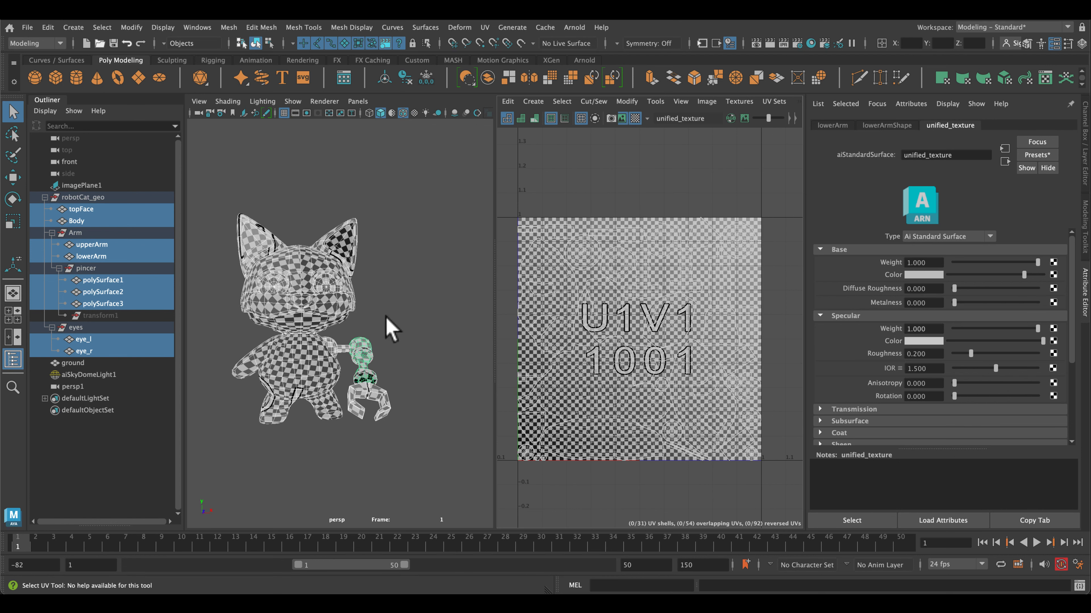
right_click_drag(389, 316, 453, 312, "alt")
left_click_drag(453, 312, 714, 288, "alt")
right_click_drag(467, 293, 466, 258, "alt")
left_click_drag(426, 311, 445, 311, "alt")
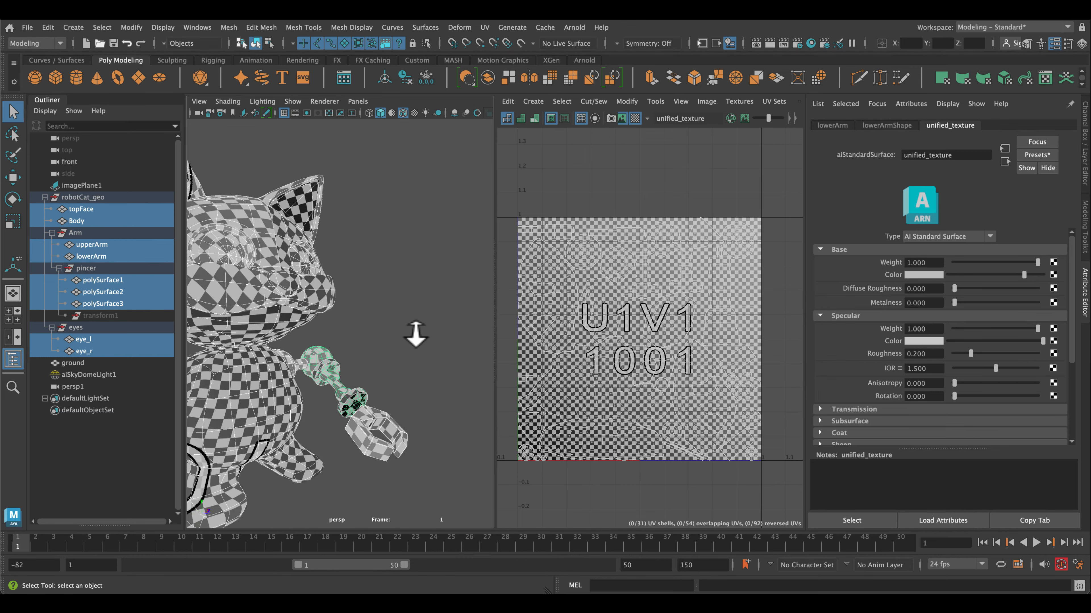
right_click_drag(415, 334, 405, 300, "alt")
left_click_drag(404, 299, 513, 295, "alt")
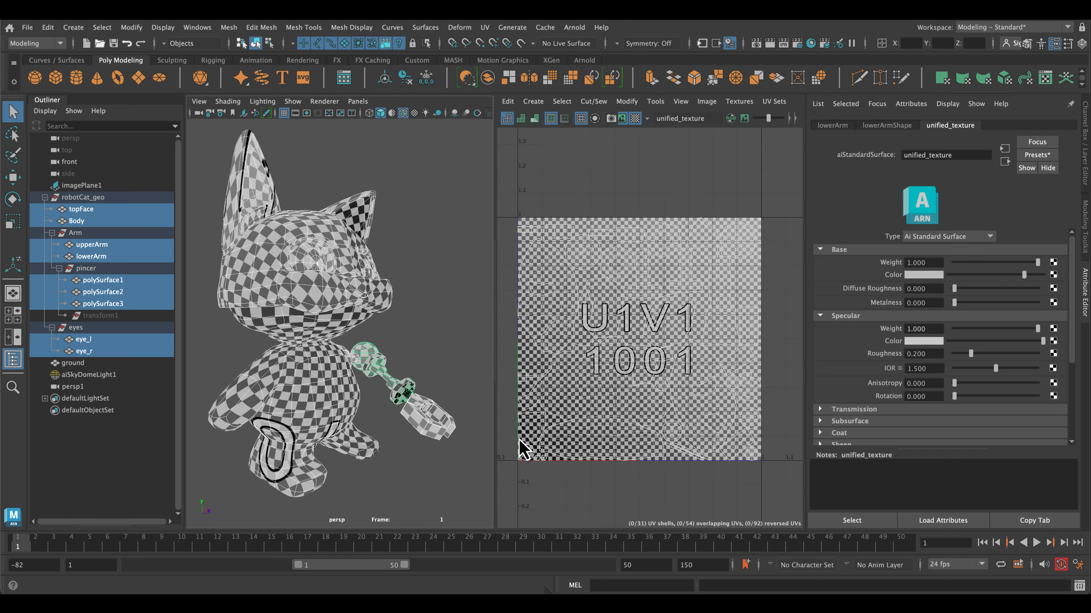
right_click_drag(425, 377, 389, 313, "alt")
left_click_drag(389, 313, 331, 325, "alt")
mouse_move(413, 327)
left_mouse_down("alt")
mouse_move(393, 326)
mouse_move(425, 338)
left_mouse_up("alt")
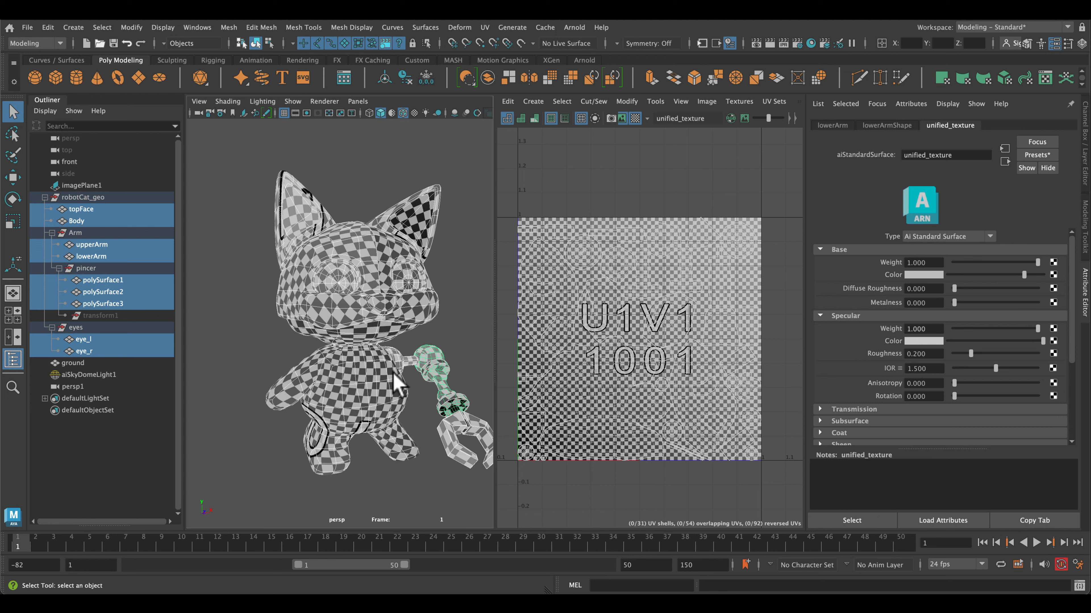
left_click(489, 361)
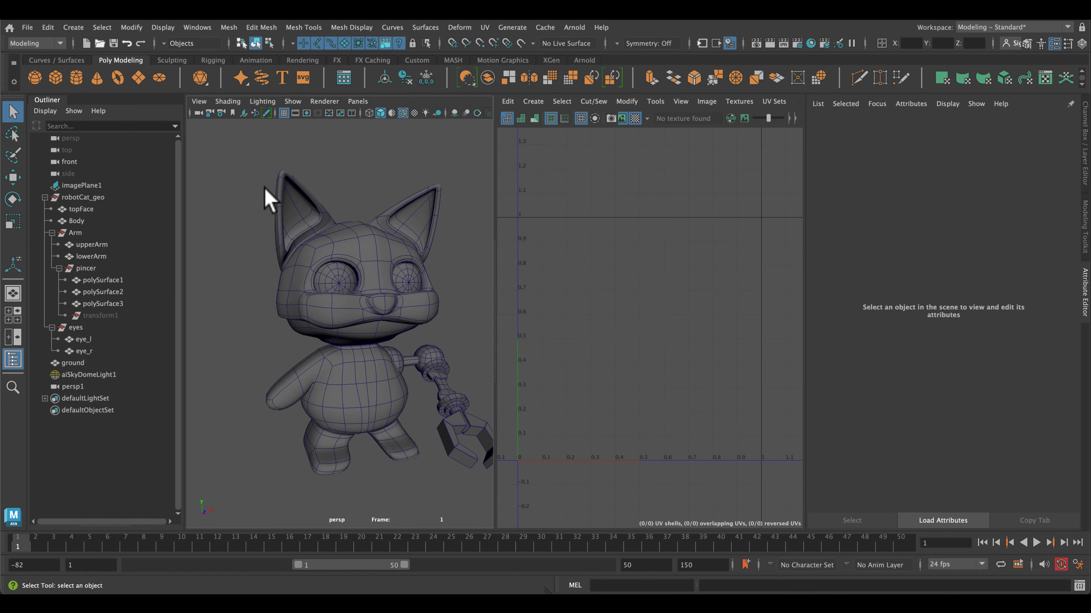
left_click_drag(254, 164, 490, 493)
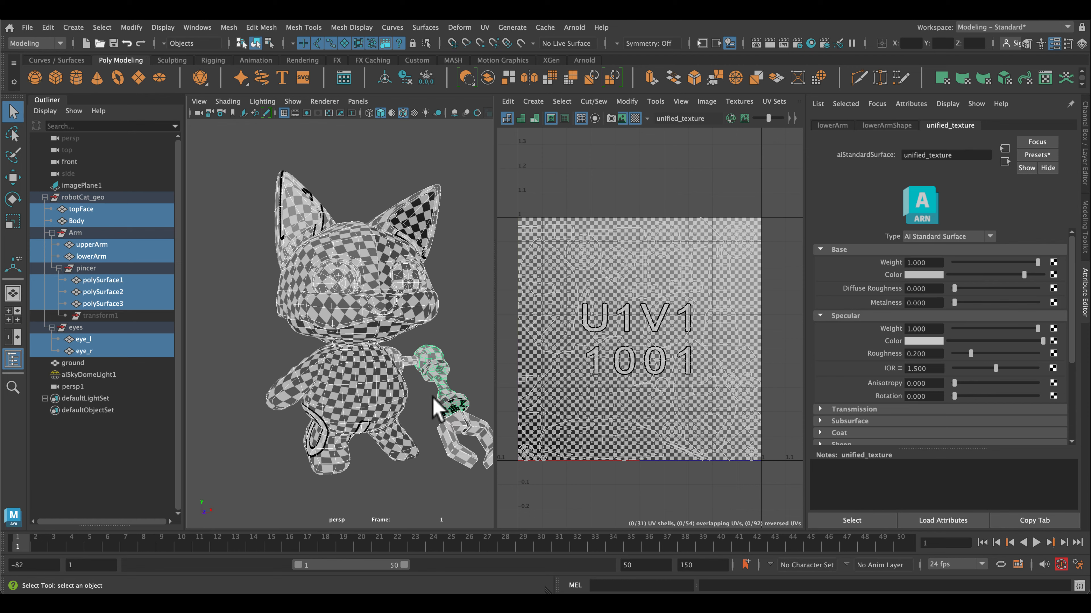
- Examine the checkered mechanical arm and pincer up close, deselect all meshes and save the scene
middle_click_drag(428, 390, 380, 360, "alt")
right_click_drag(385, 371, 411, 391, "alt")
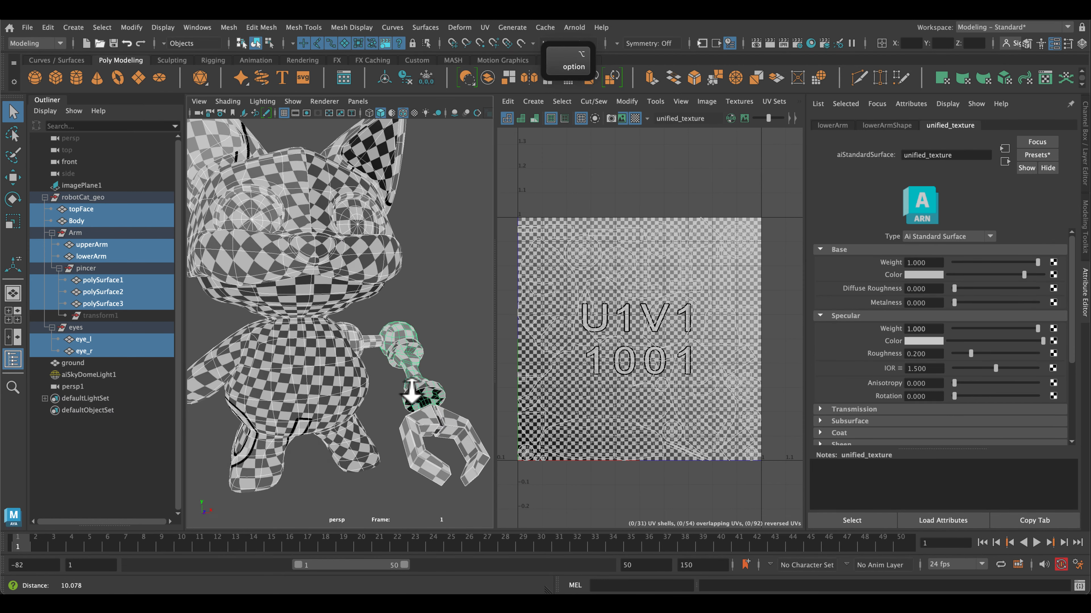
left_click(468, 326)
mouse_move(468, 327)
right_mouse_down("alt")
mouse_move(445, 293)
mouse_move(453, 315)
right_mouse_up("alt")
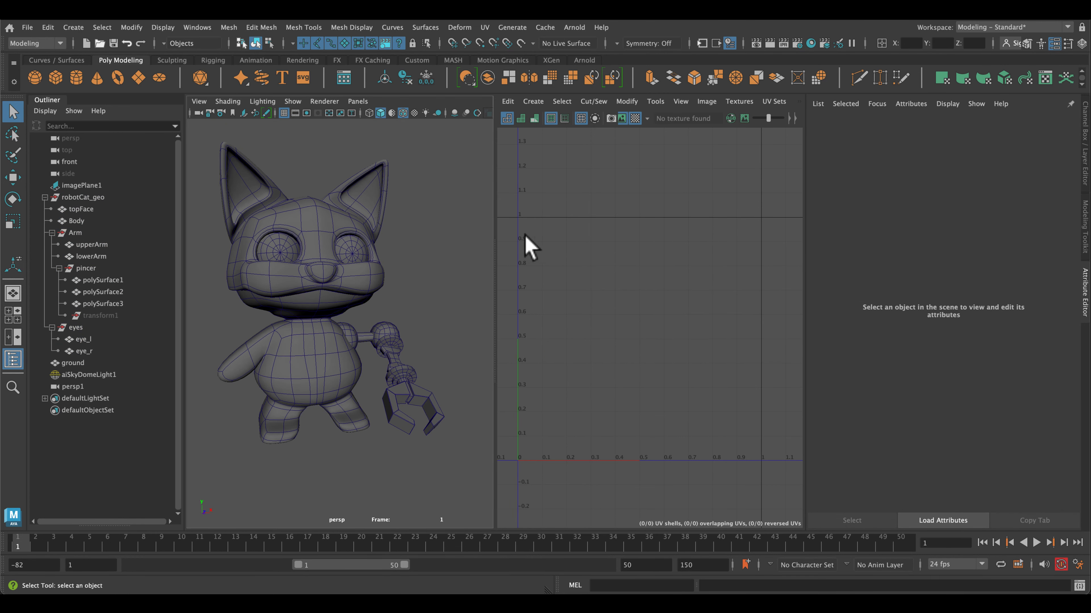
key("super+s")
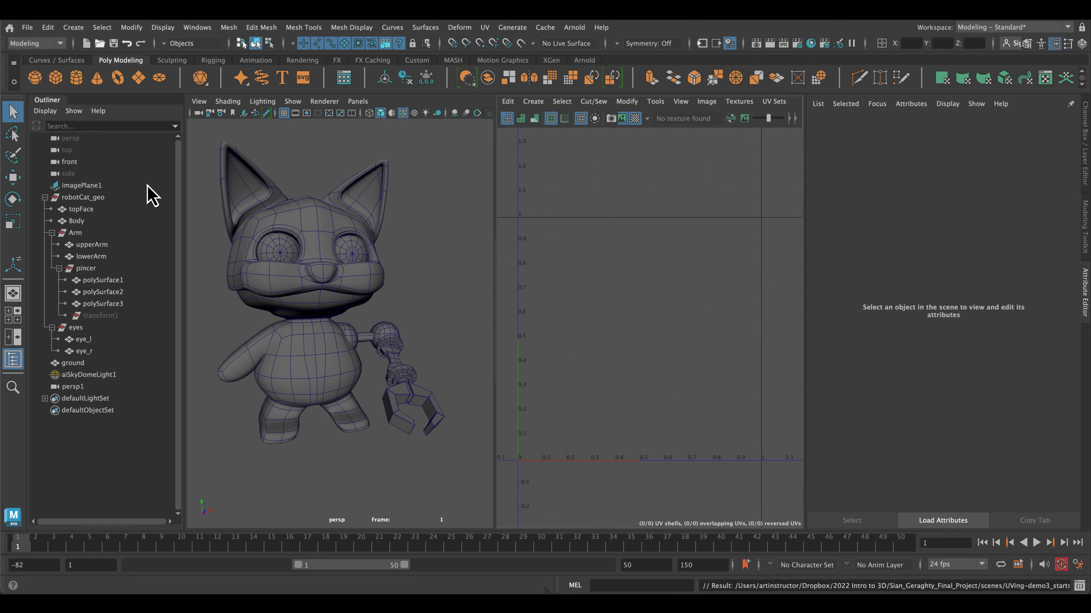
- Rename the robotCat_geo group as robotCat_geo_low
left_click(83, 197)
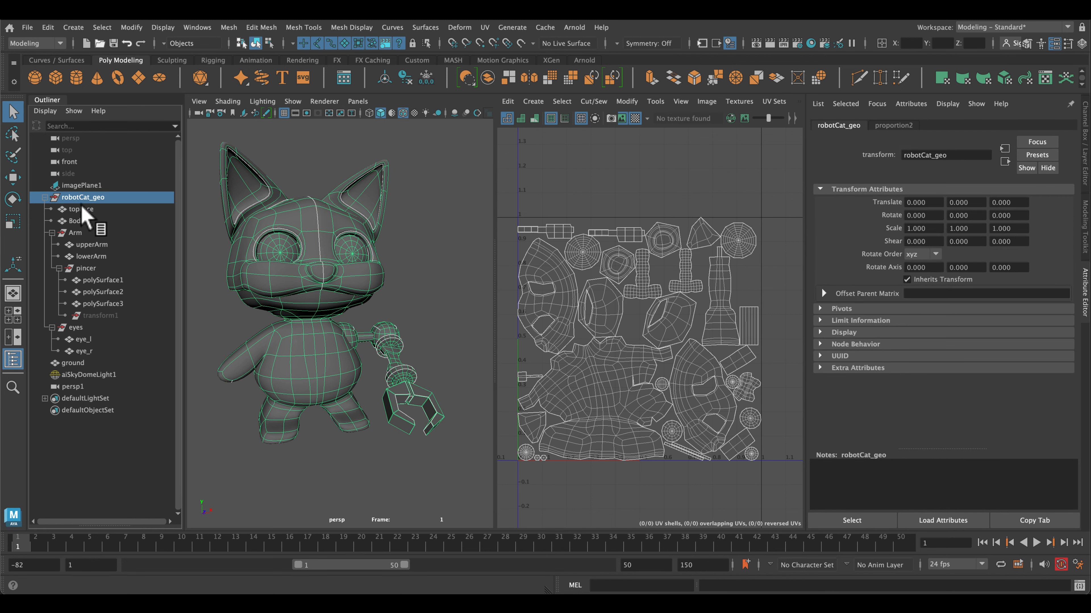
left_click_drag(65, 201, 121, 199)
double_click(122, 198)
key("Right")
type("_low")
key("Return")
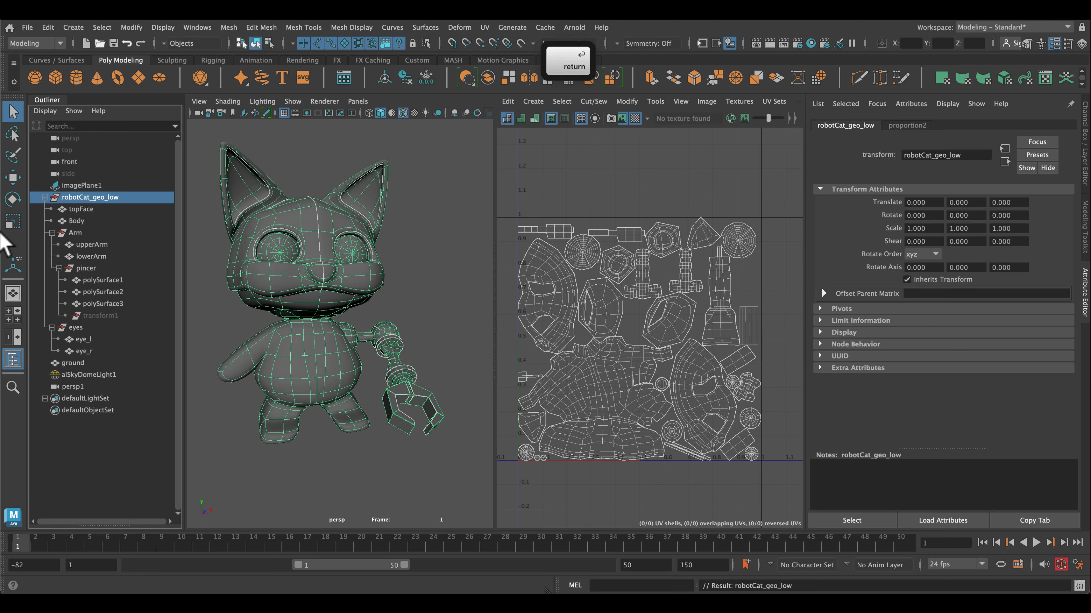
- Go through the face, body, arm and pincer objects one by one to check which part each name refers to
left_click(91, 210)
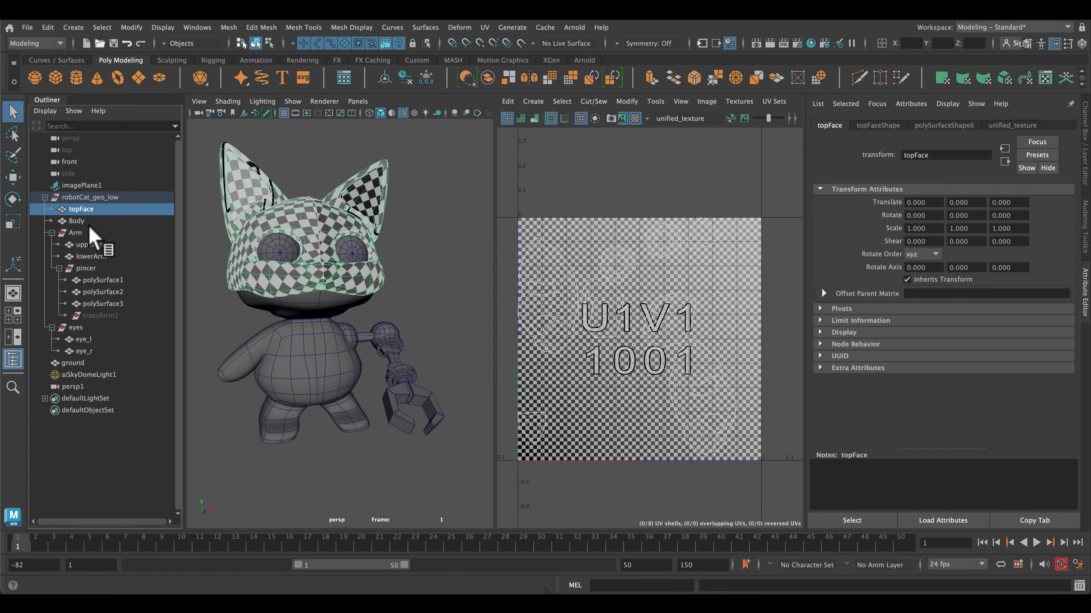
left_click(90, 221)
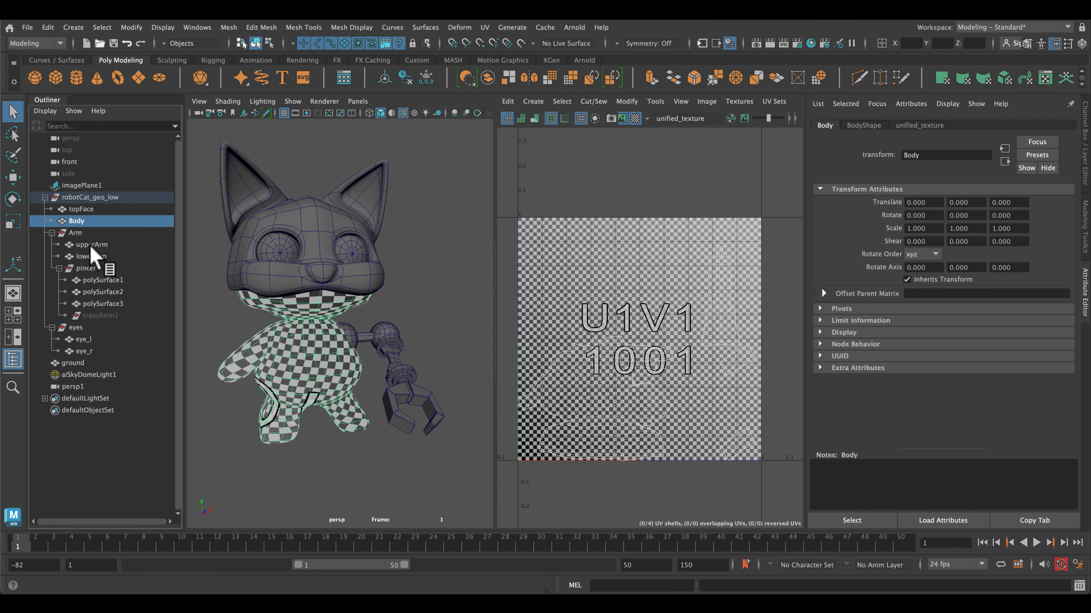
left_click(90, 245)
left_click(94, 257)
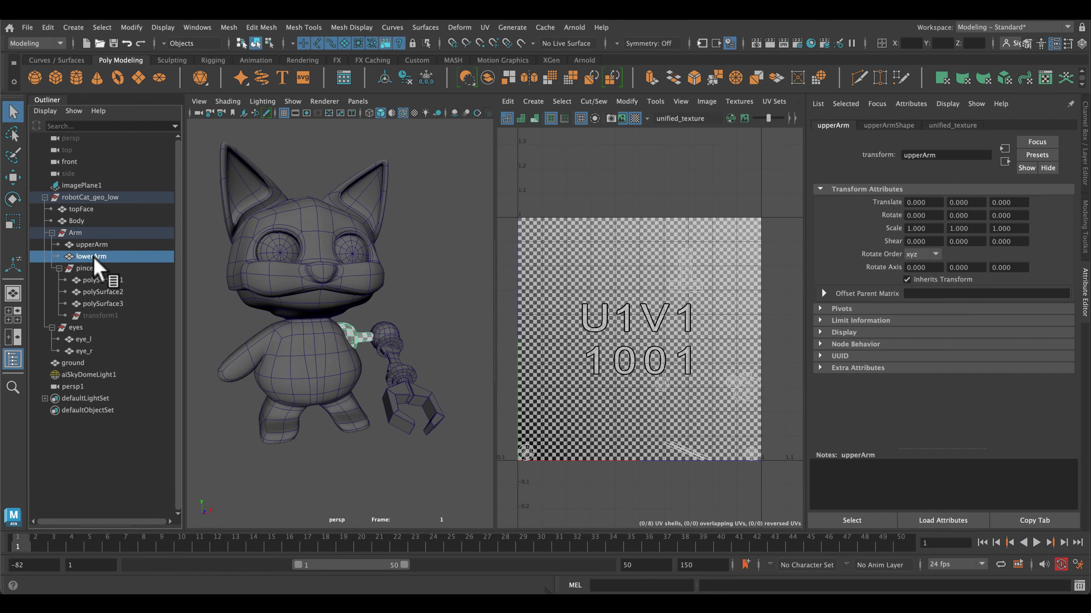
left_click(128, 246)
left_click(128, 255)
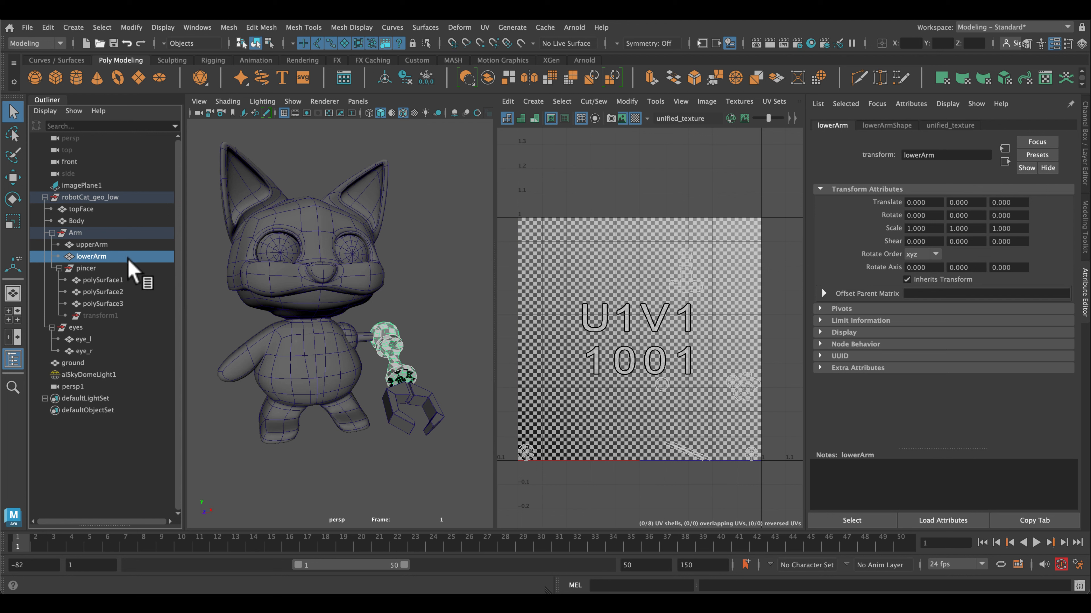
left_click(91, 268)
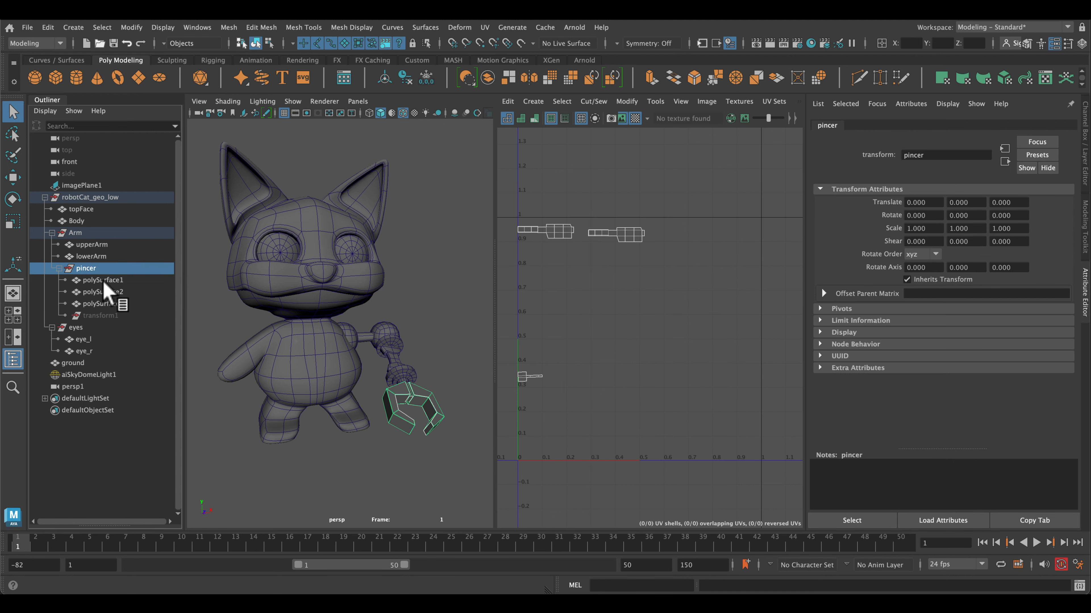
left_click(105, 280)
left_click(109, 292)
left_click(111, 303)
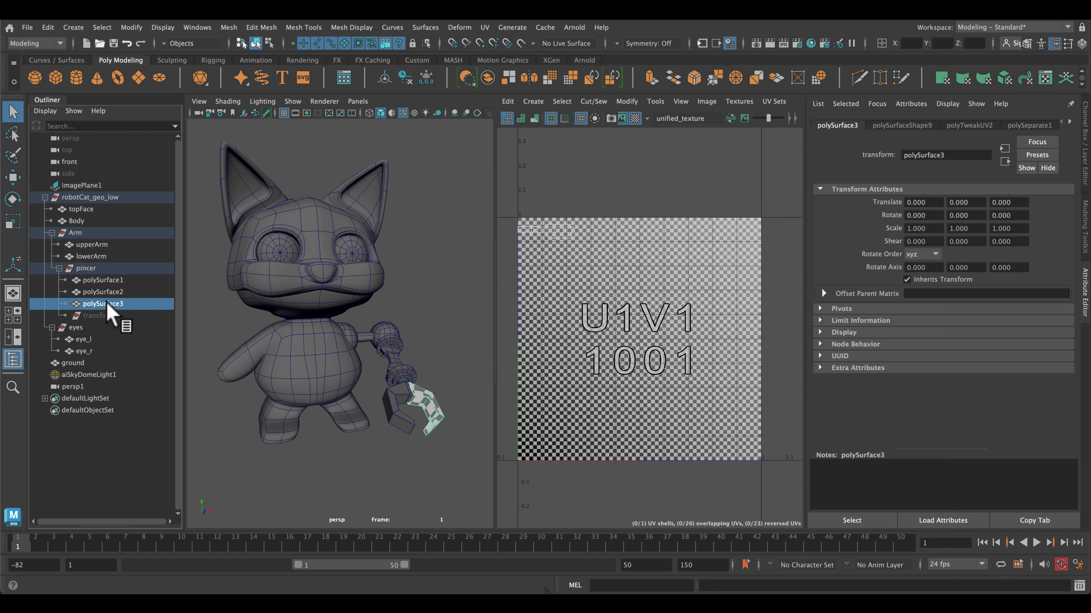
- Combine the three pincer meshes into one object, clearing its history and freezing its transformations
left_click(113, 281, "shift")
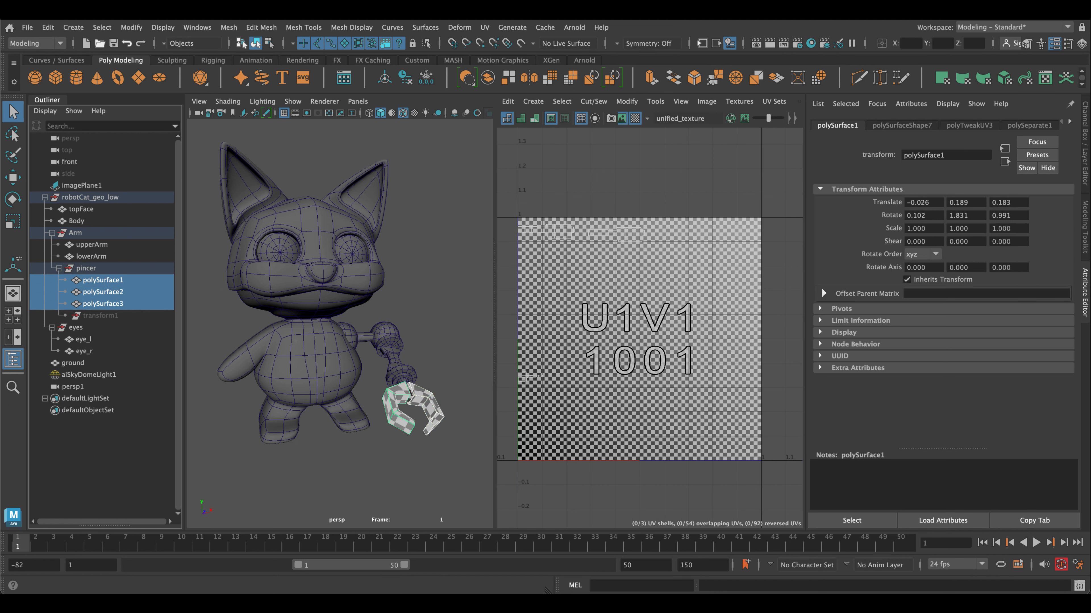
left_click(1085, 234)
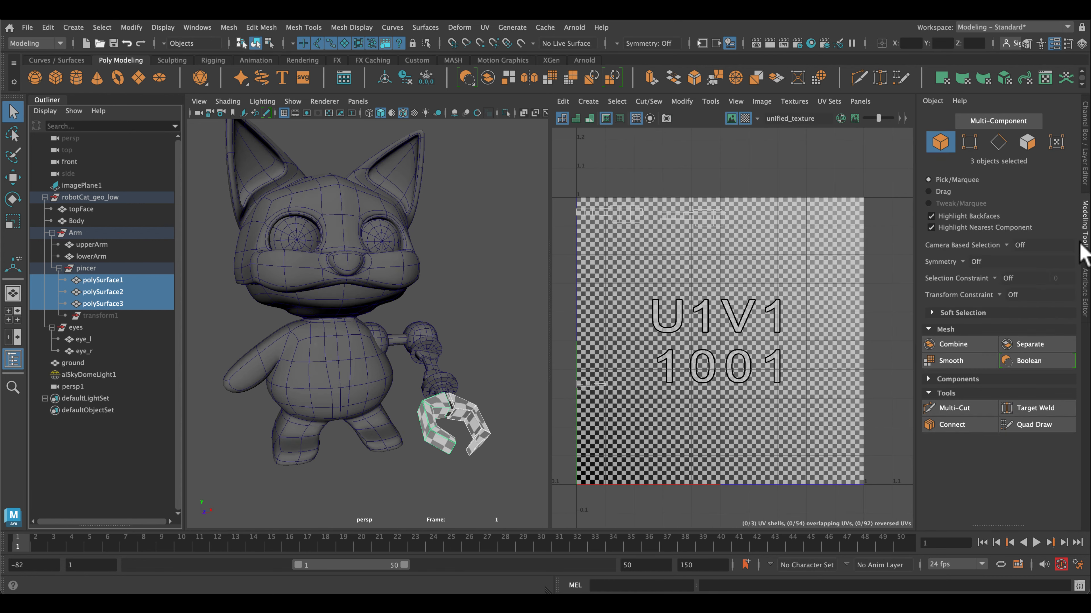
left_click(980, 347)
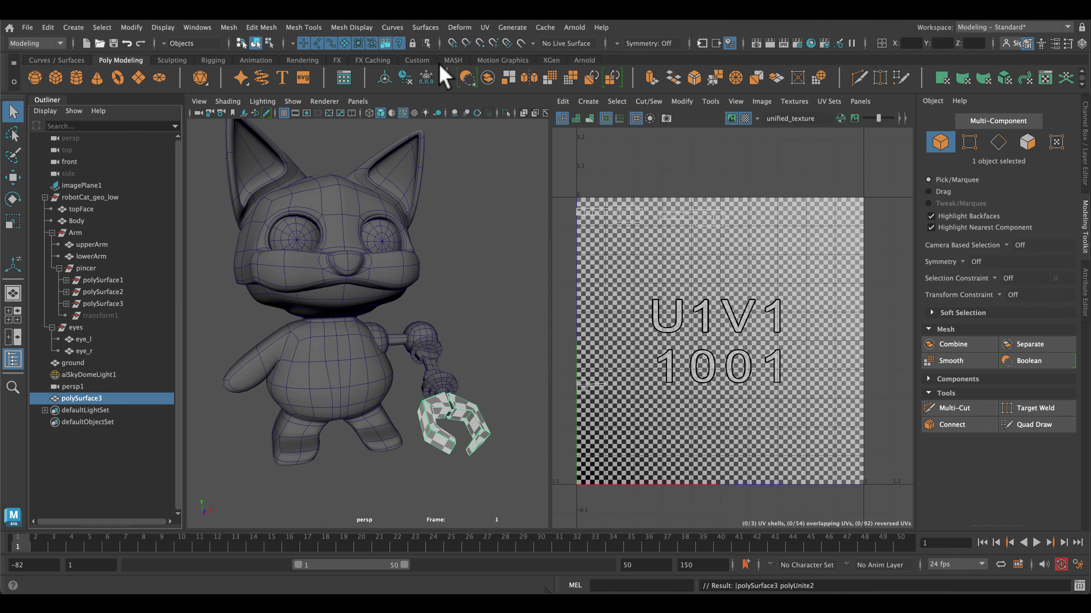
left_click(412, 82)
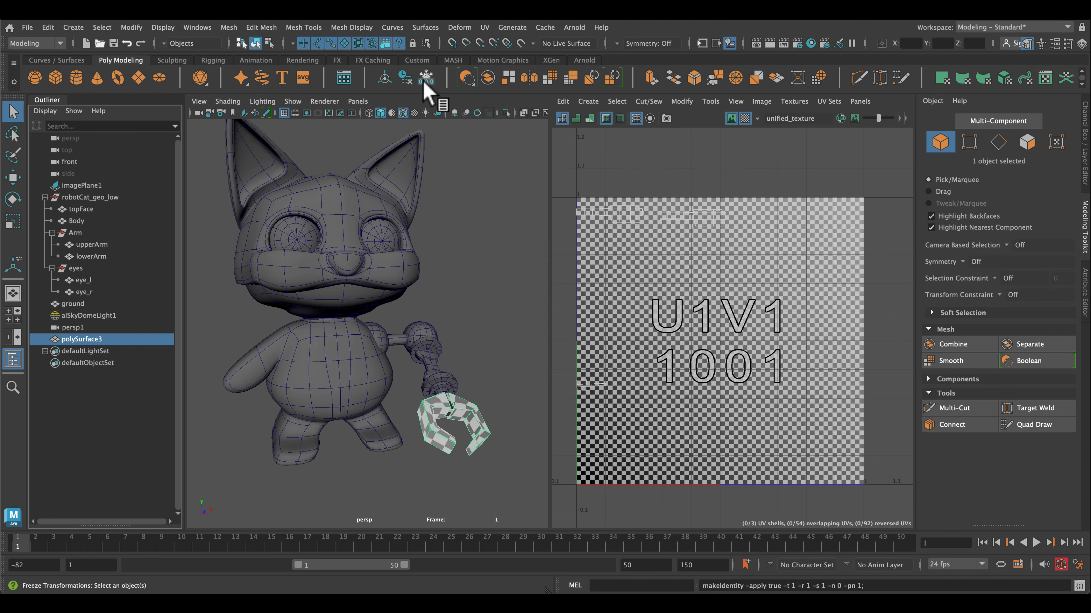
- Rename the combined pincer mesh as pincer and parent it under the Arm group
double_click(103, 339)
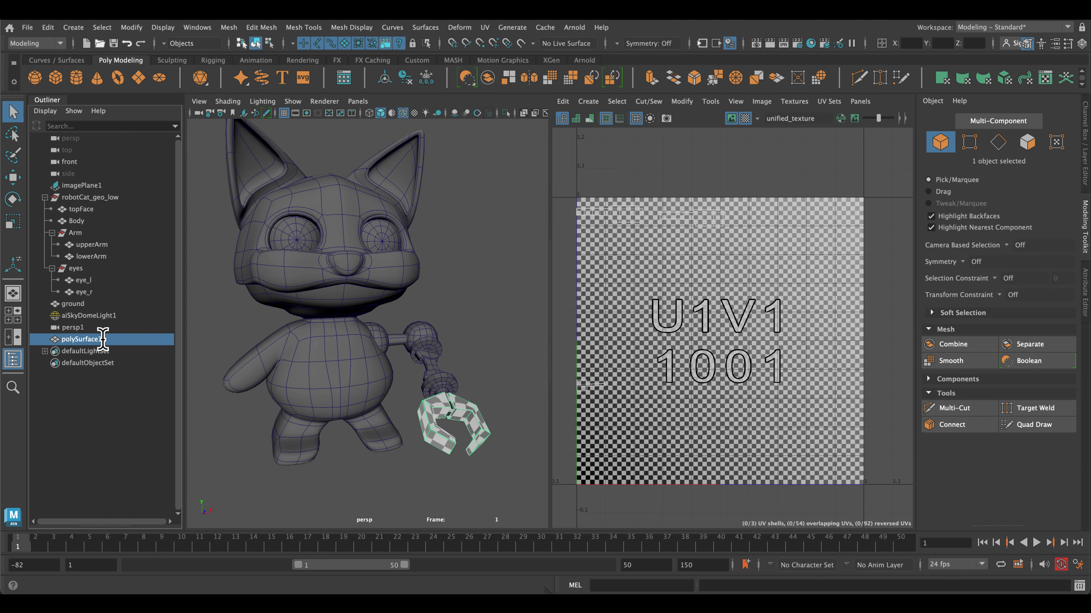
type("pince")
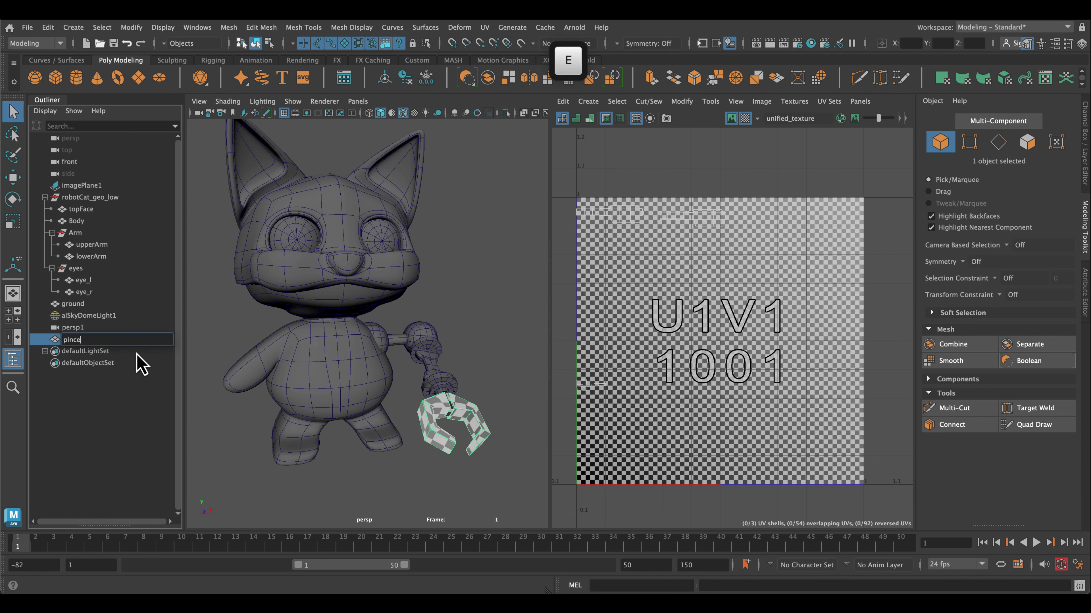
type("r")
key("Return")
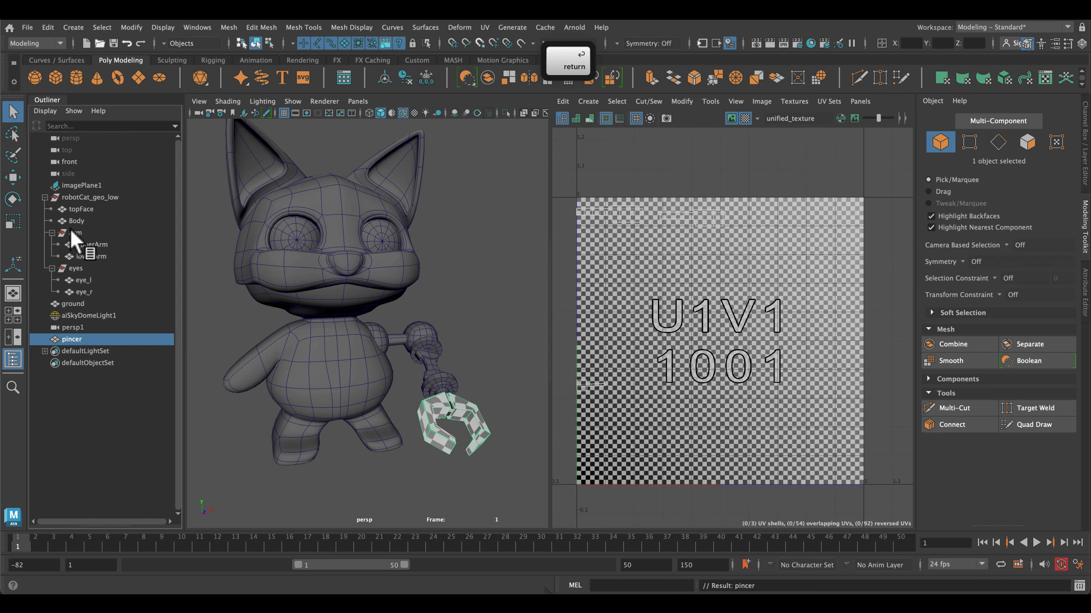
left_click_drag(71, 339, 88, 235)
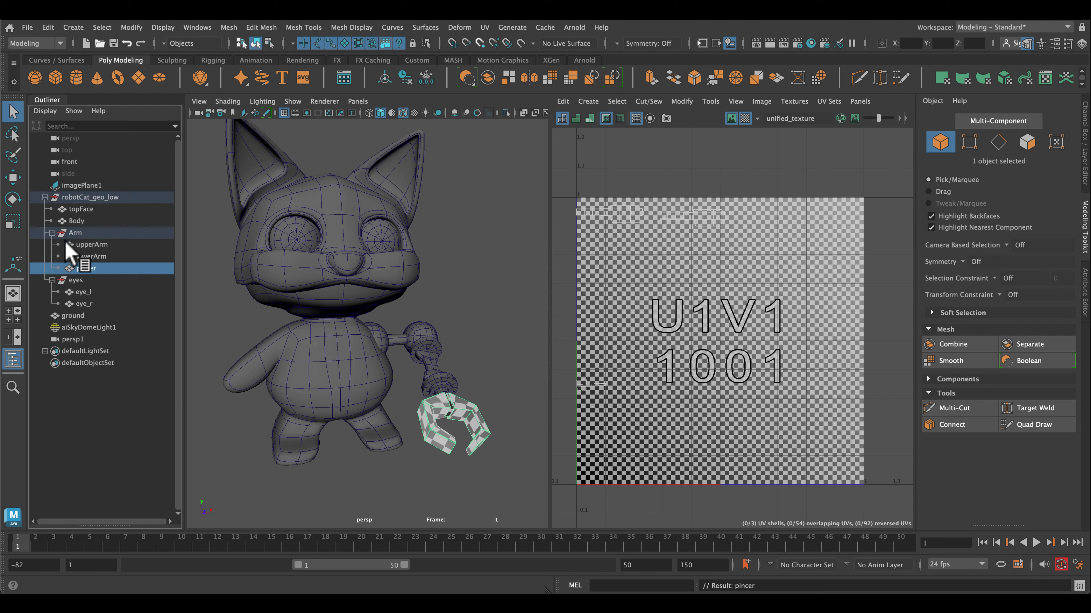
- Check the names and hierarchy of the arm parts, the eyes and the whole robotCat_geo_low group
left_click(83, 244)
left_click(90, 258)
left_click(86, 268)
left_click(76, 281)
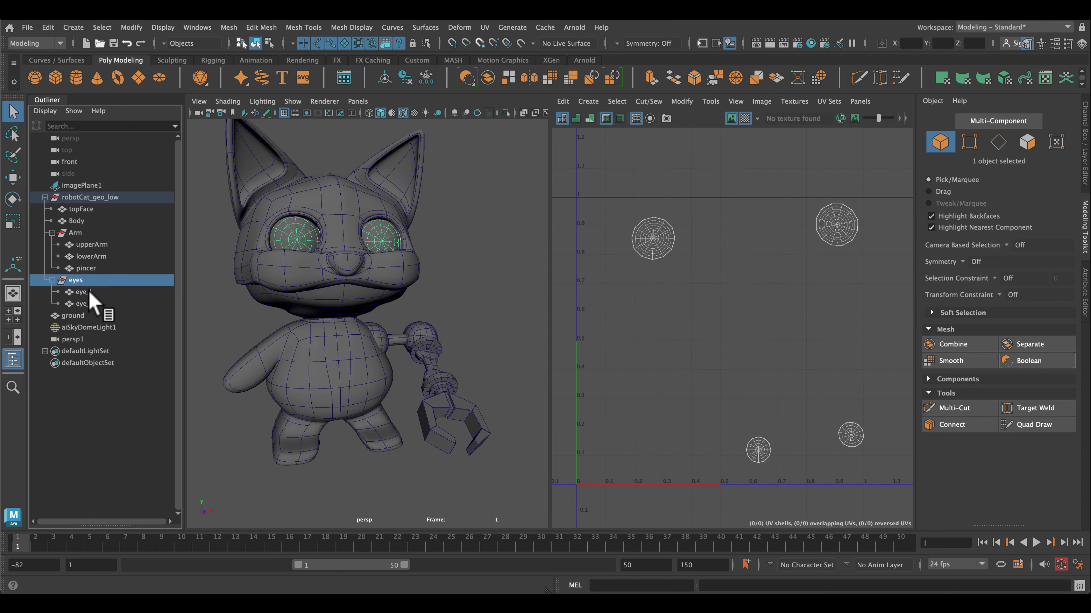
left_click(90, 303)
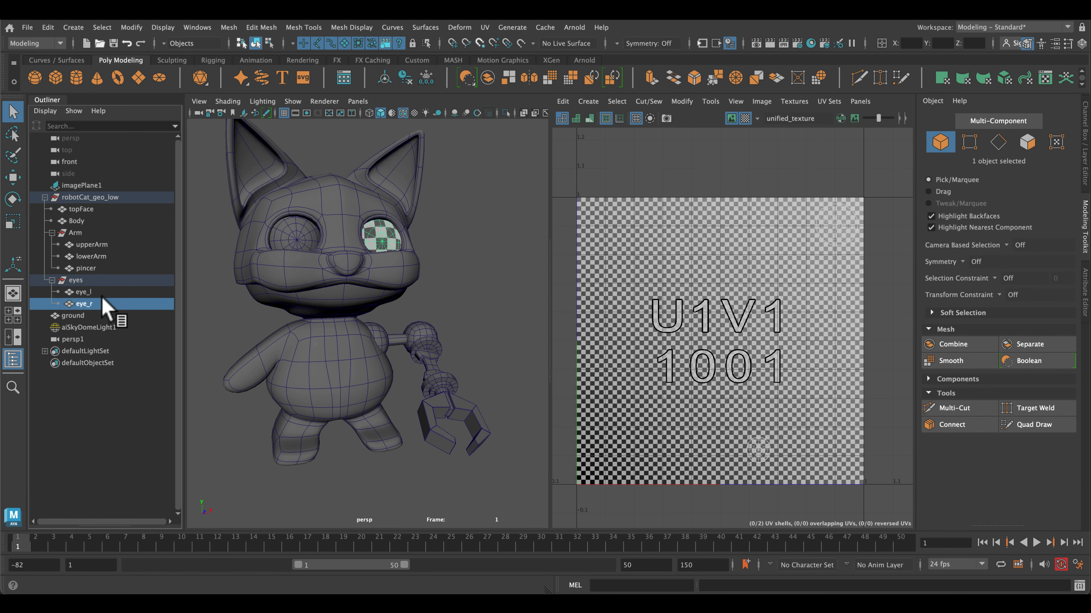
left_click_drag(103, 297, 192, 103)
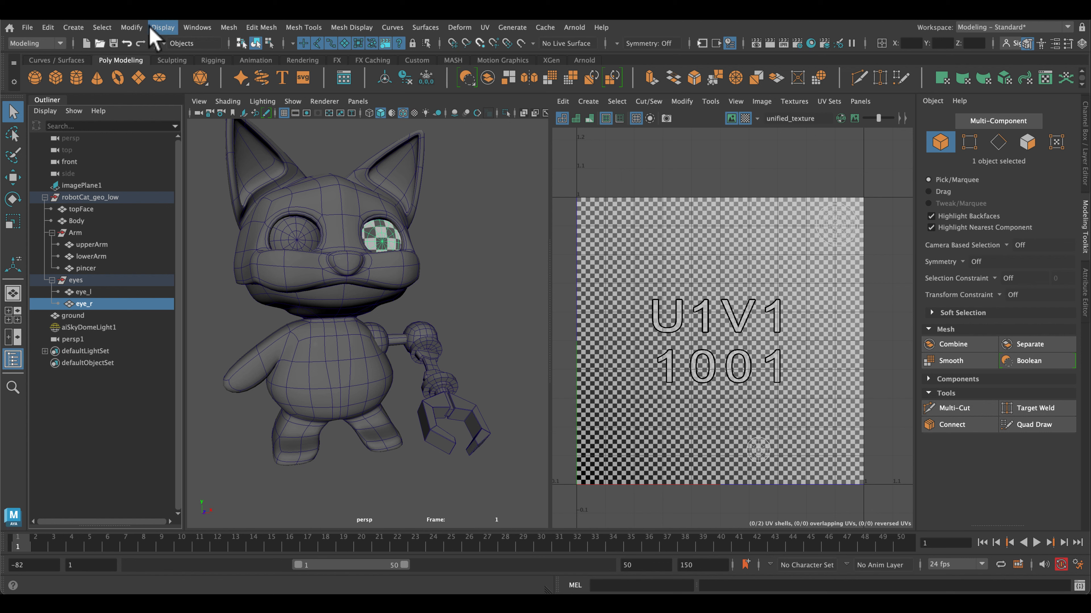
left_click(111, 198)
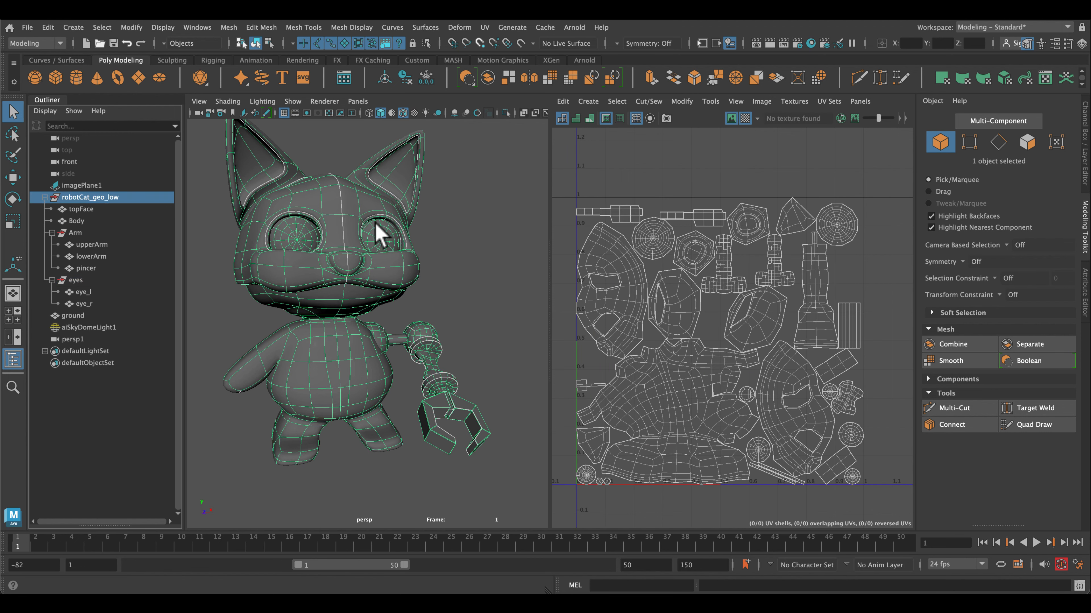
right_click_drag(404, 287, 411, 261, "alt")
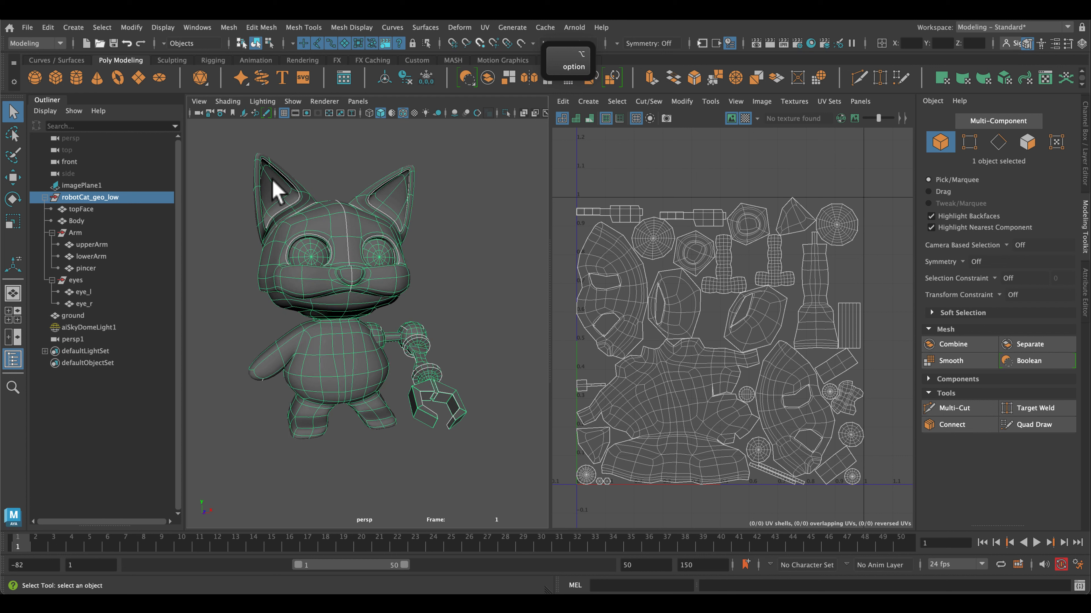
- Select all robot cat meshes, freeze their transformations and delete their history
left_click_drag(223, 141, 481, 448)
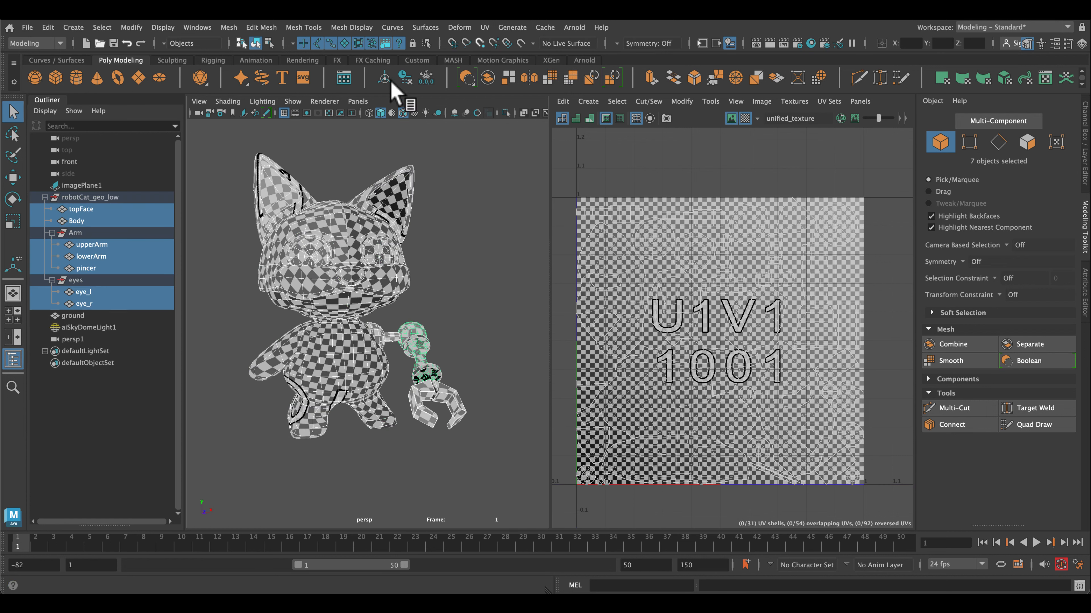
left_click(427, 78)
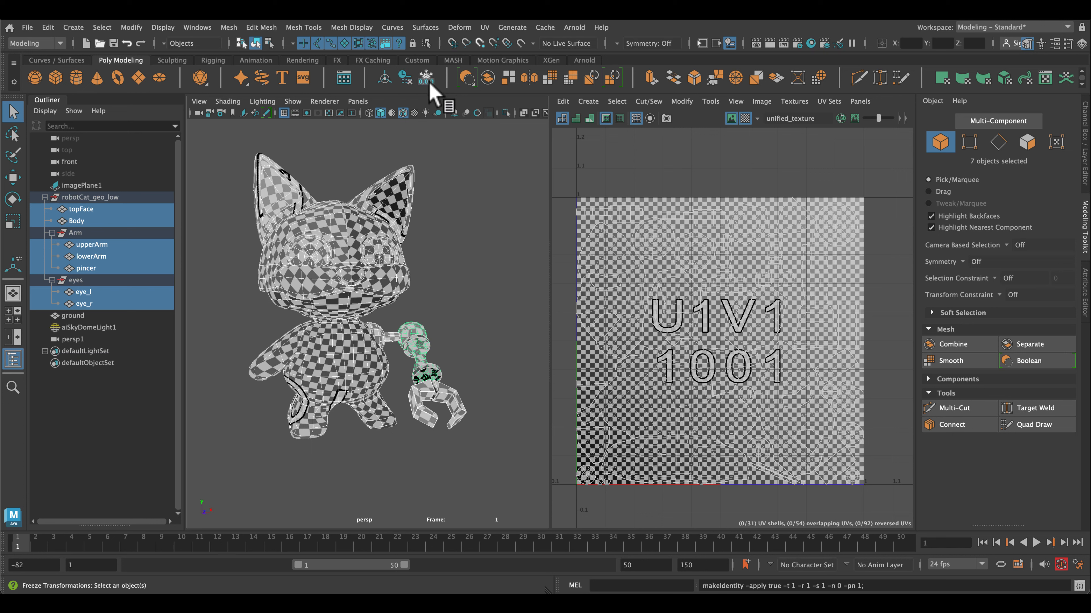
left_click(406, 80)
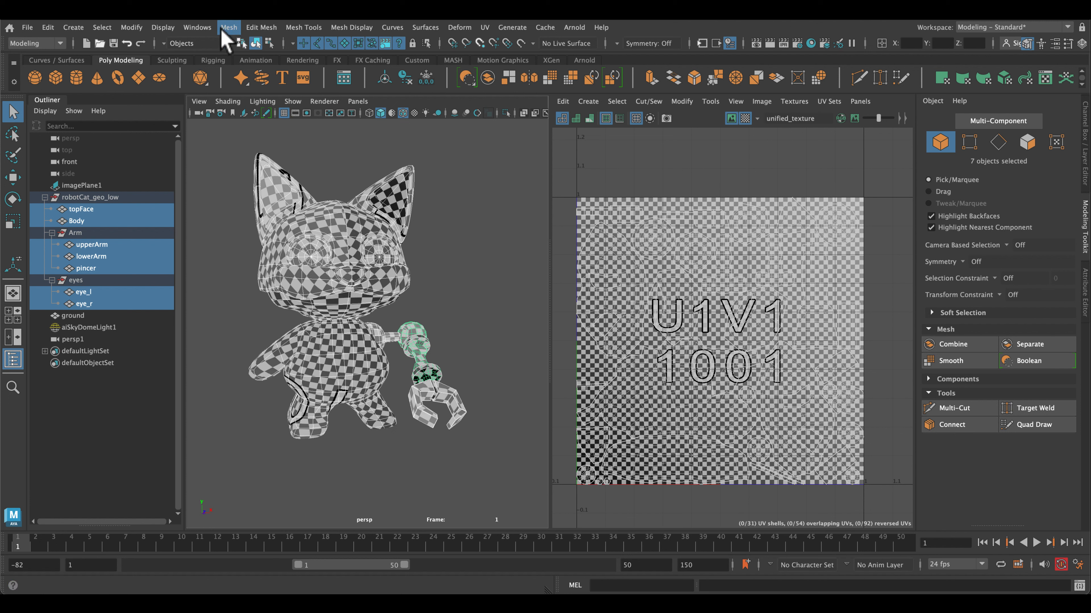
- Append _low to the selected meshes' names with Search and Replace Names, replacing $ with _low across the hierarchy
left_click(141, 29)
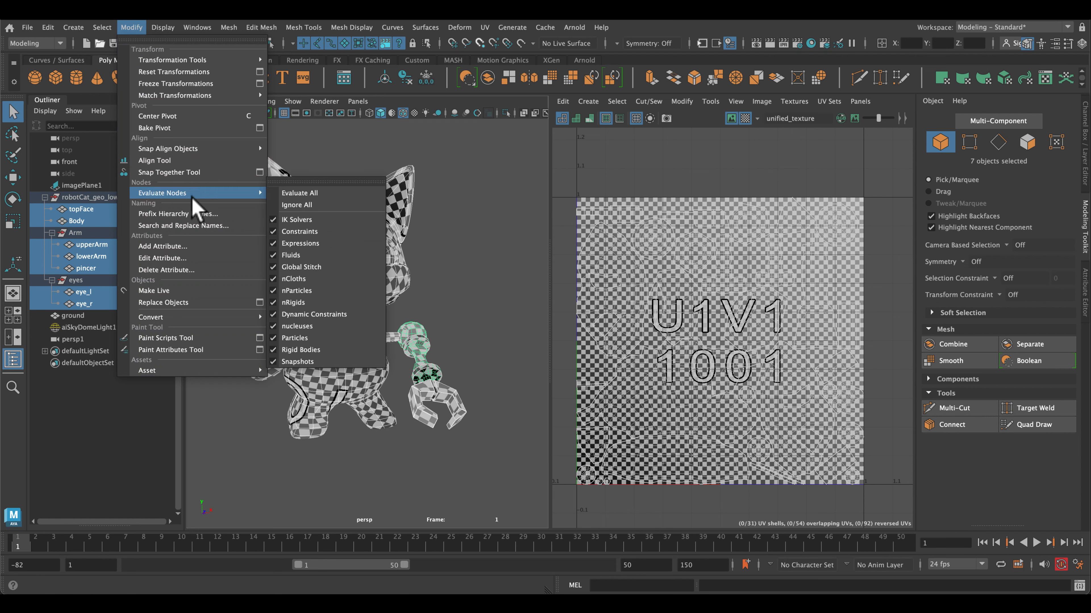
left_click(193, 226)
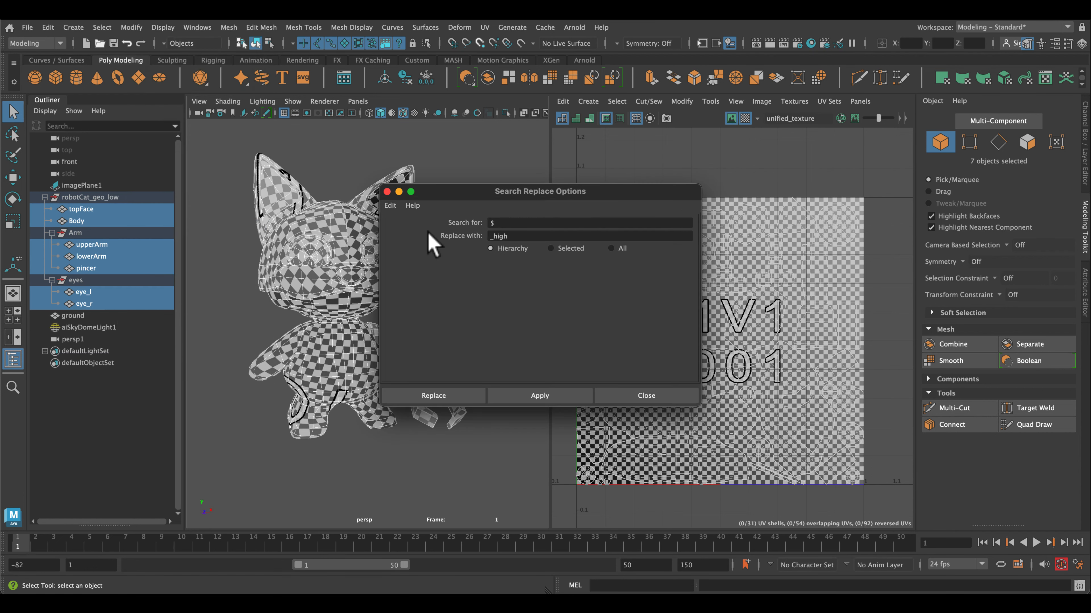
left_click(531, 222)
left_click(526, 236)
left_click_drag(526, 238, 435, 231)
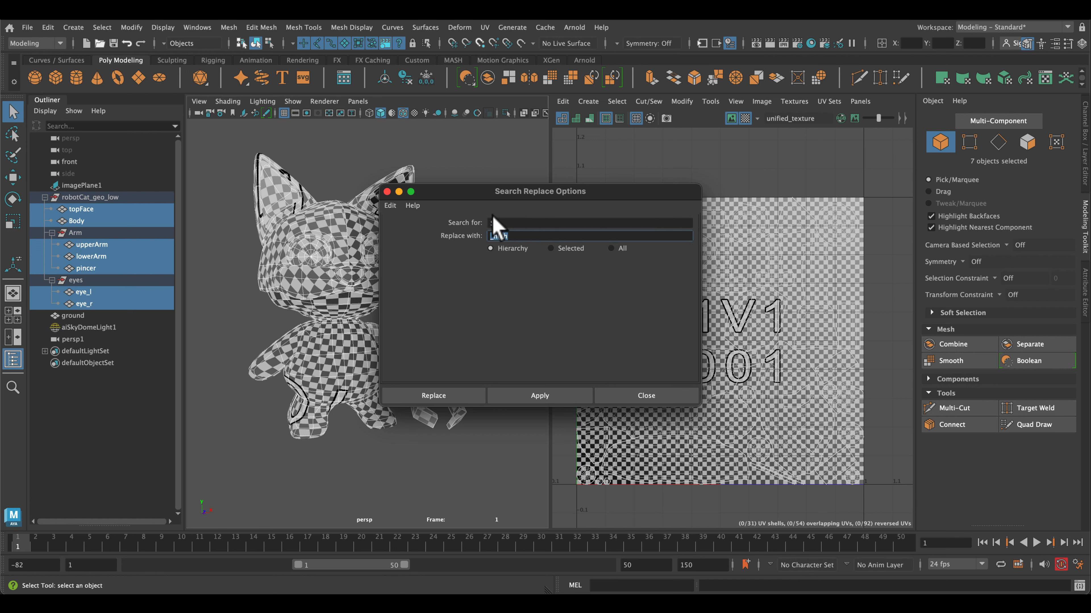
type("_lo")
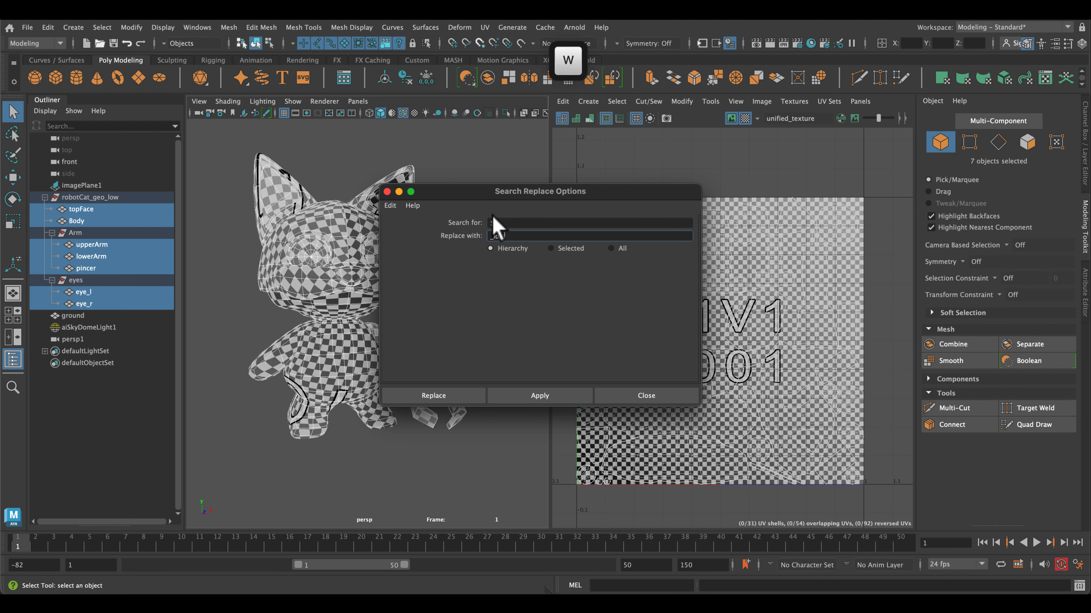
type("w")
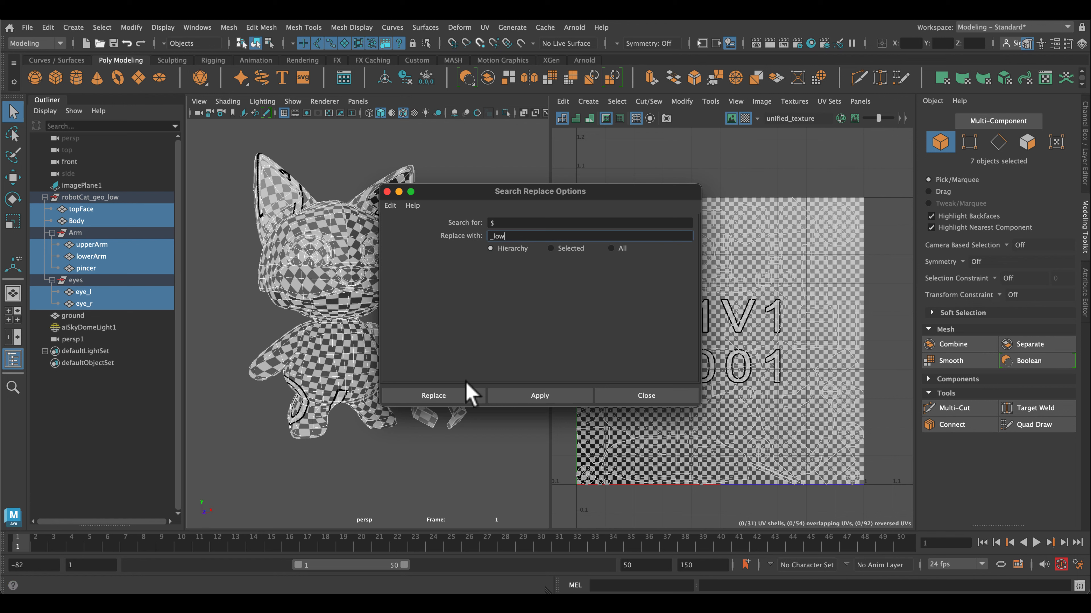
left_click(455, 398)
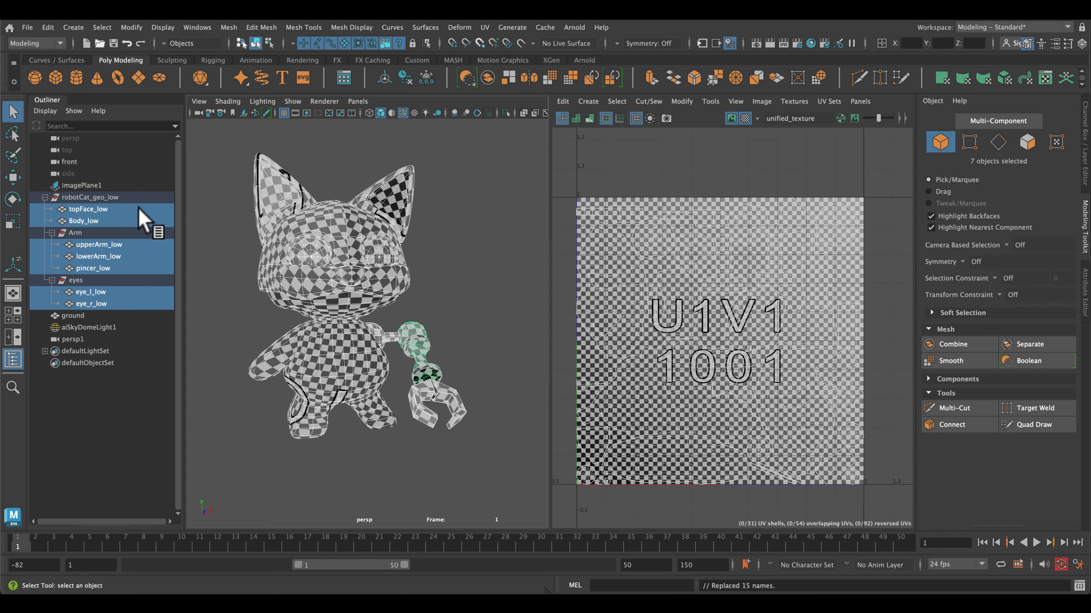
- Select all robot cat meshes and review the Search and Replace Names settings for the _low suffix
left_click(221, 154)
left_click_drag(218, 131, 489, 481)
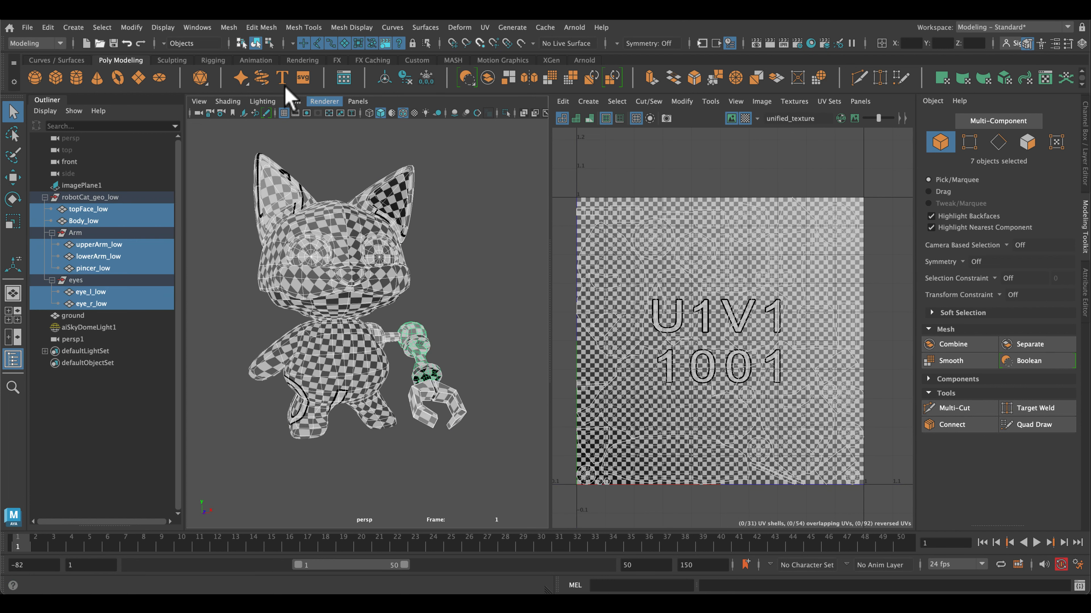
left_click(131, 27)
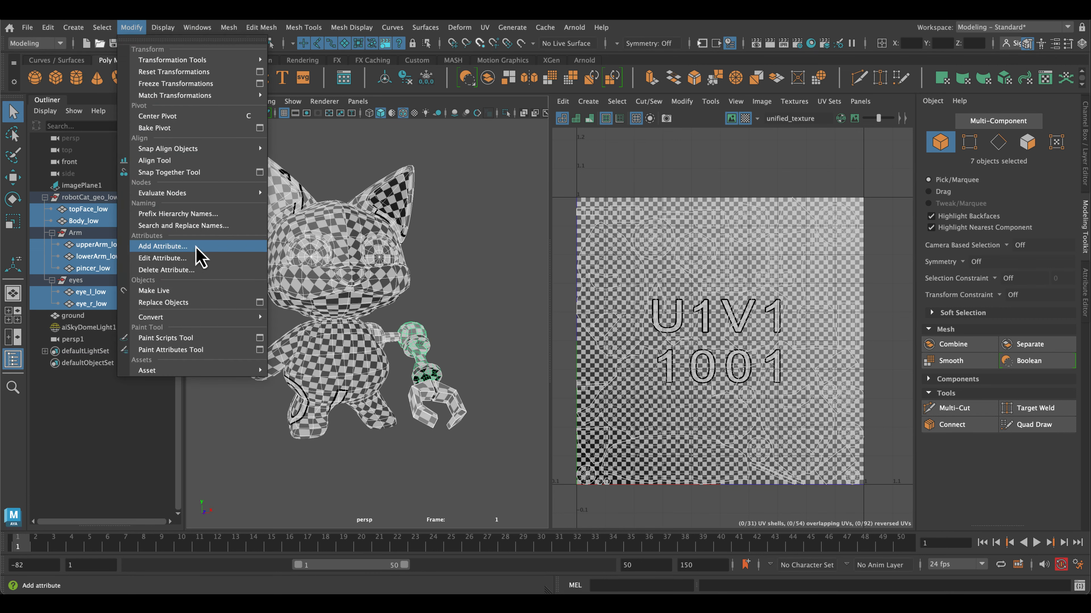
left_click(202, 225)
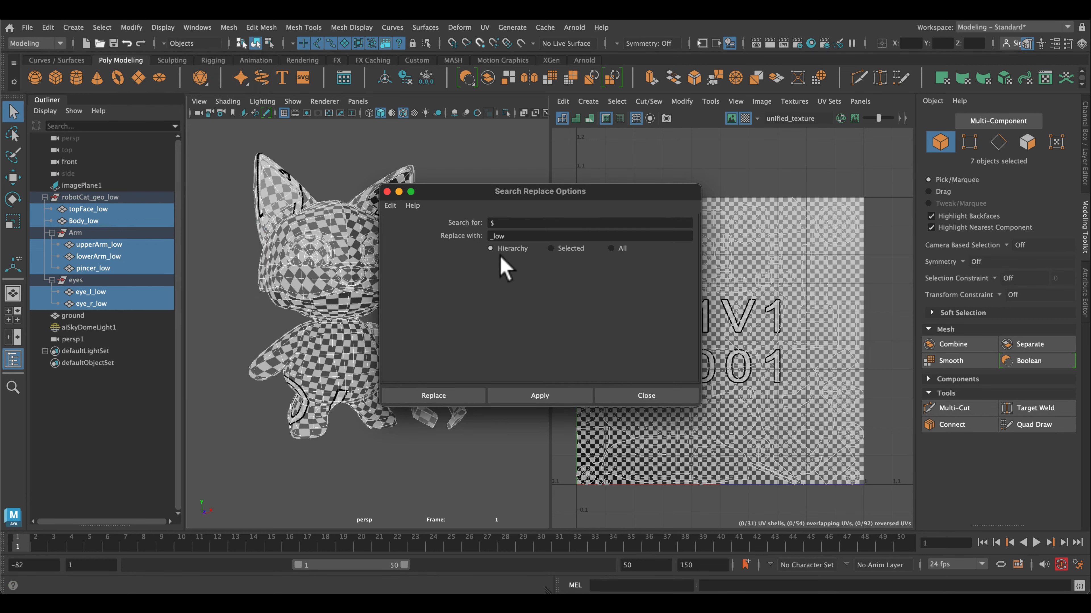
left_click(620, 397)
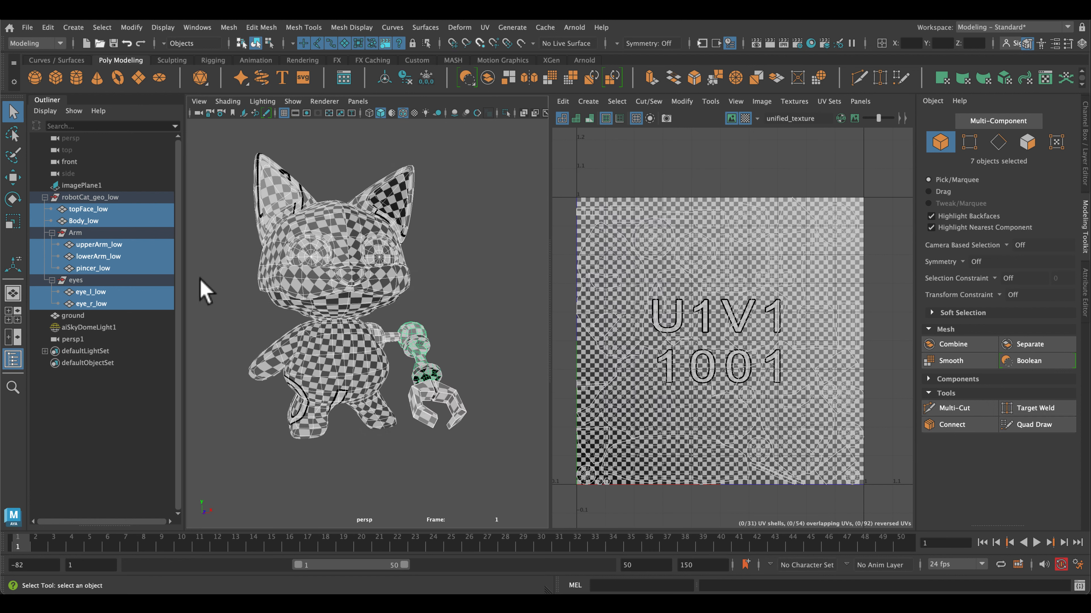
- Turn off the smooth mesh preview on all robot cat meshes
left_click(205, 288)
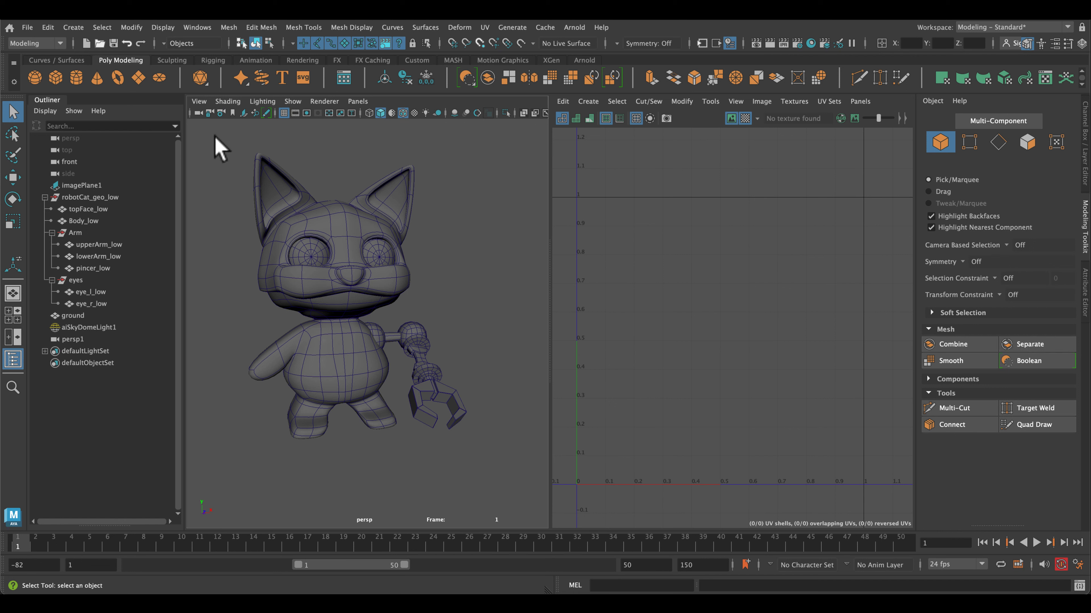
left_click_drag(235, 139, 509, 455)
key("1")
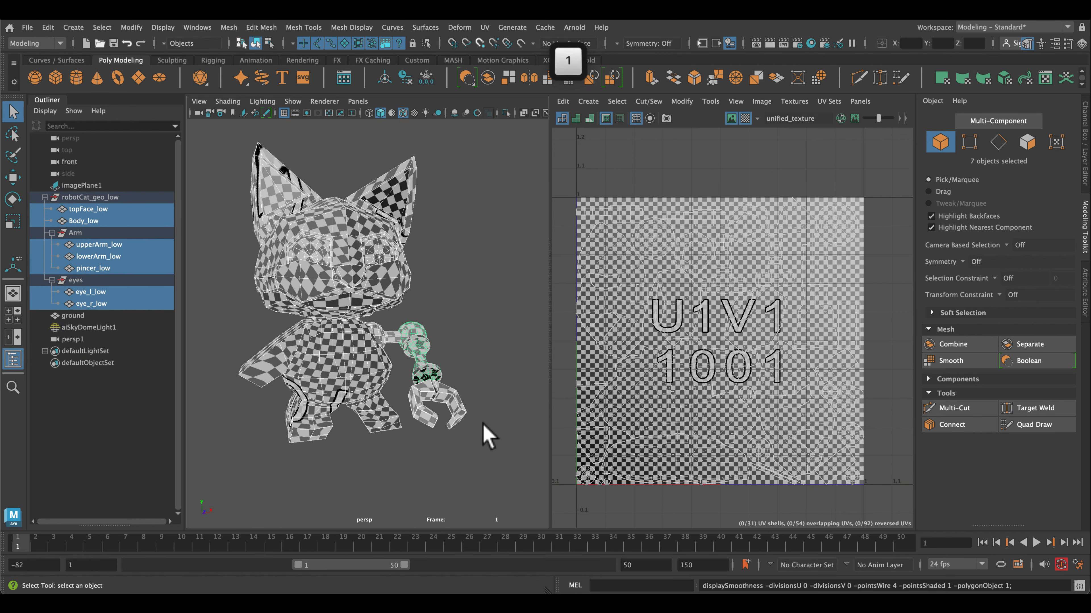
left_click(499, 339)
- Apply Smooth with one division to the topFace_low mesh
left_click(369, 218)
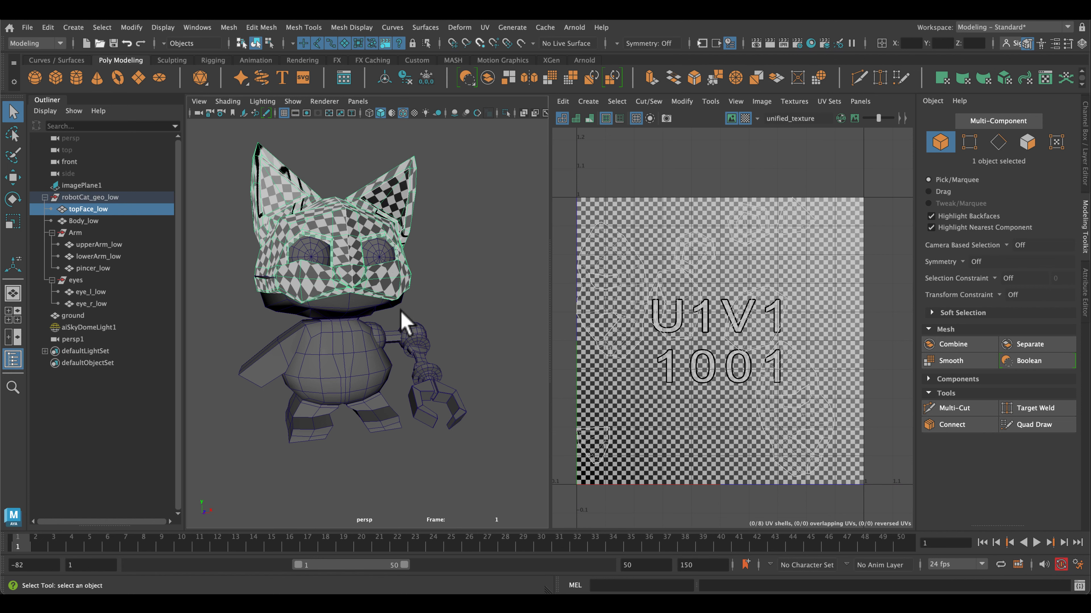
left_click(537, 302)
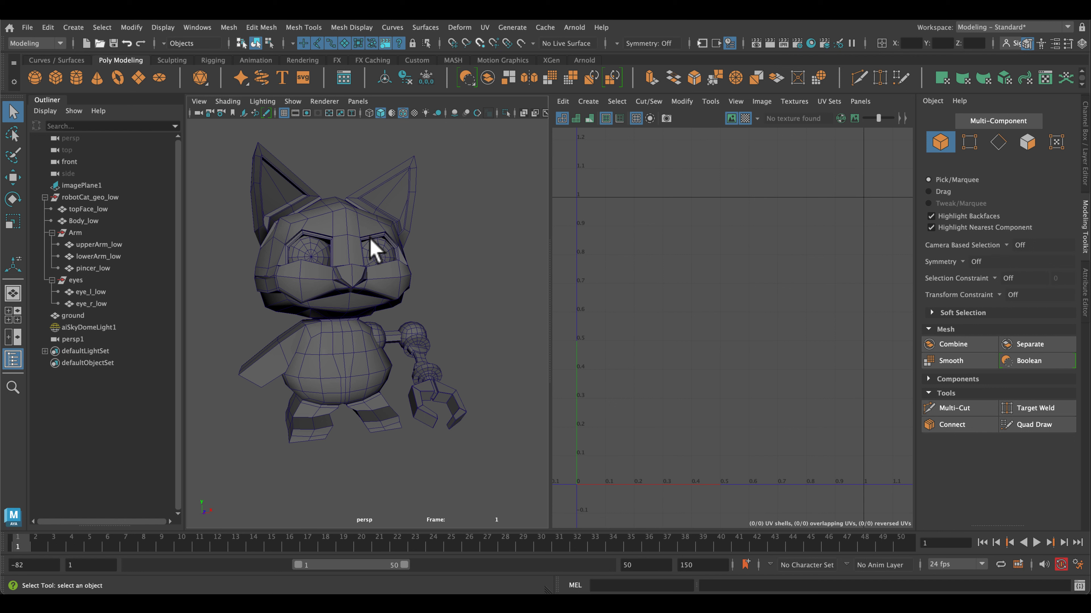
left_click(379, 231)
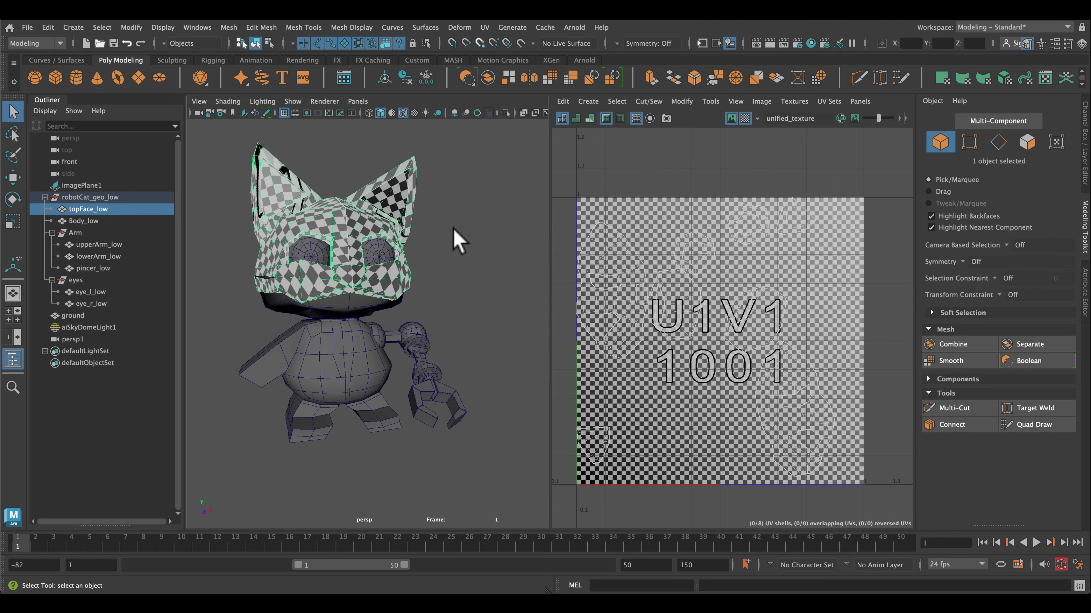
left_click(470, 330)
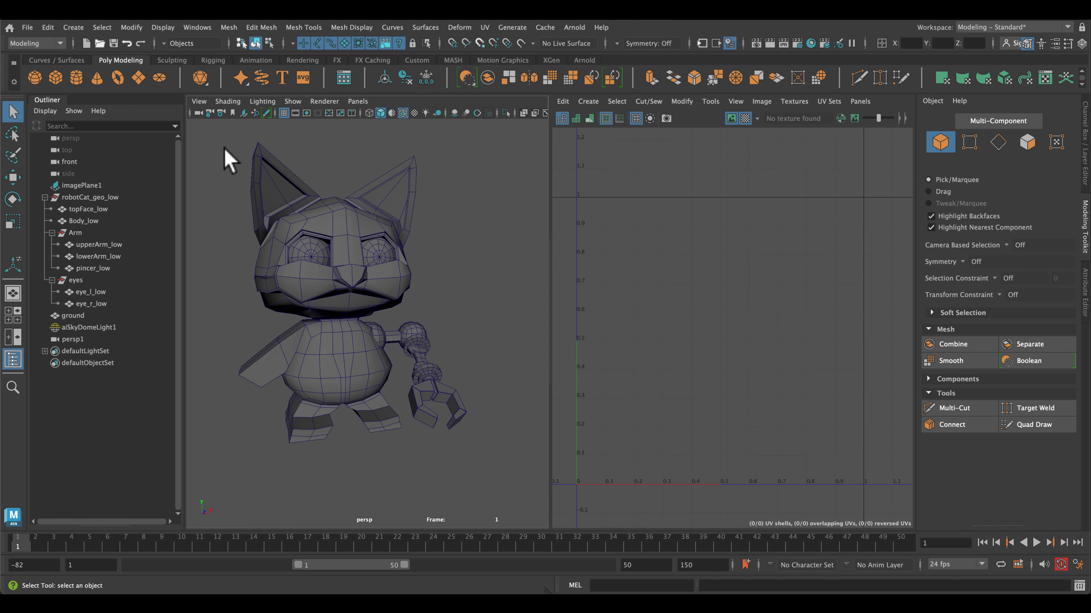
left_click(261, 177)
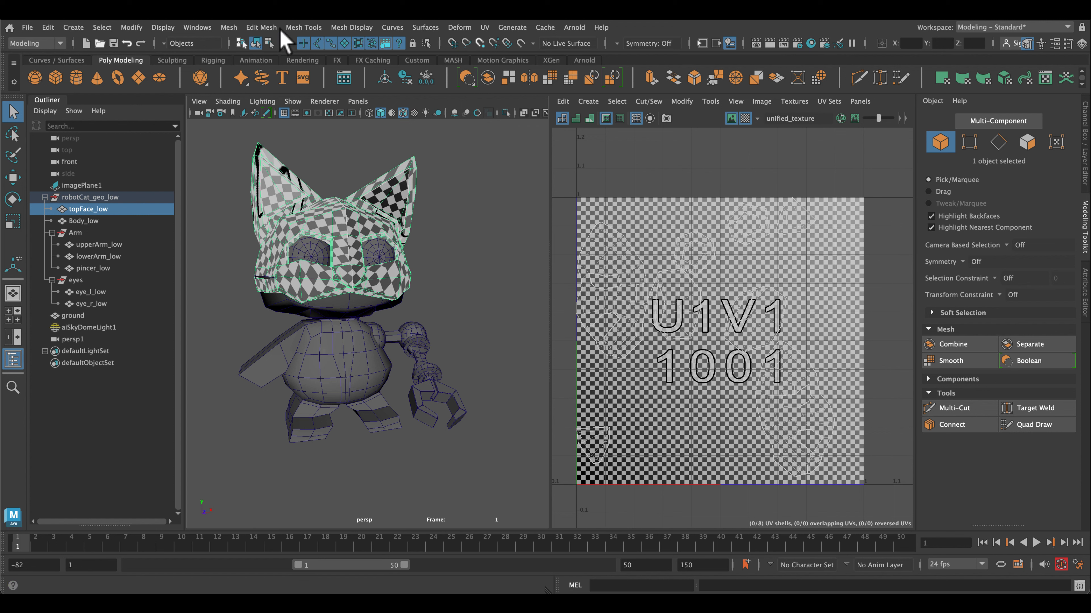
left_click(262, 27)
mouse_move(230, 28)
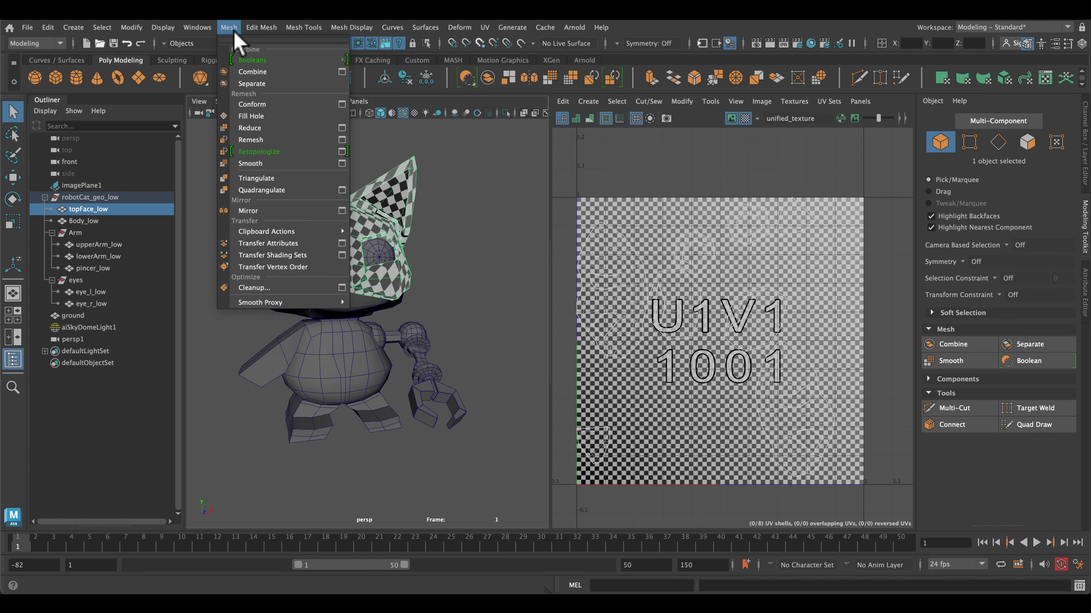
left_click(253, 163)
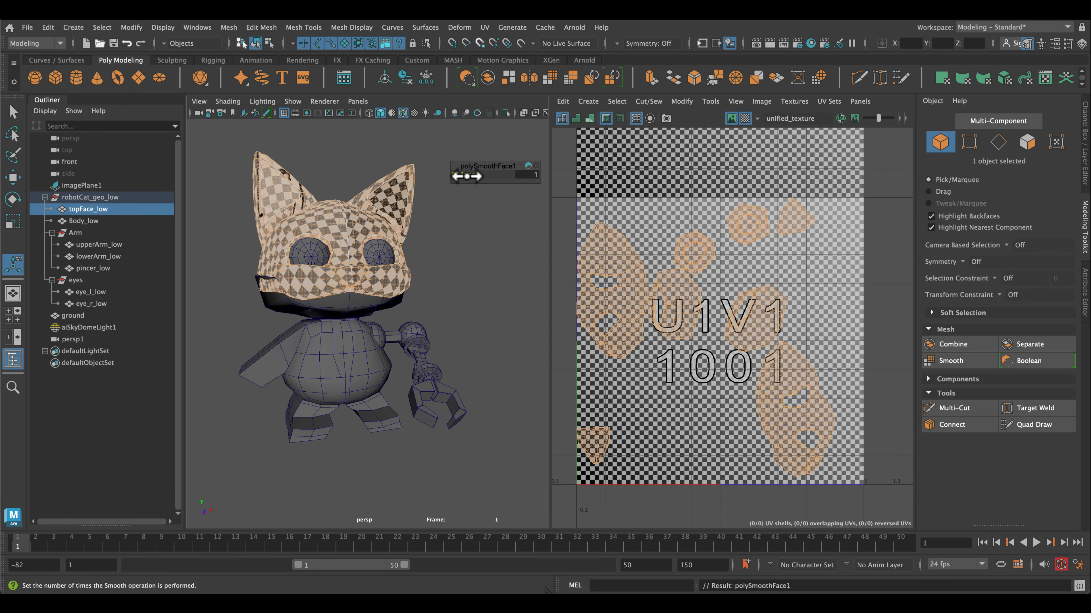
left_click(475, 264)
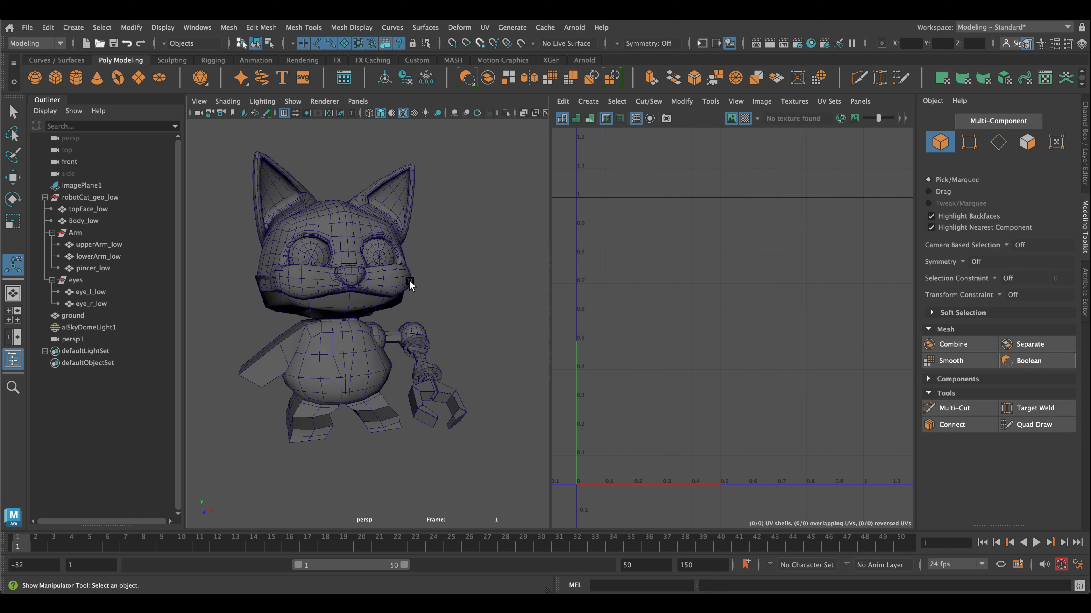
- Switch to a single perspective view and smooth the Body_low and upperArm_low meshes with one division each
left_click(314, 253)
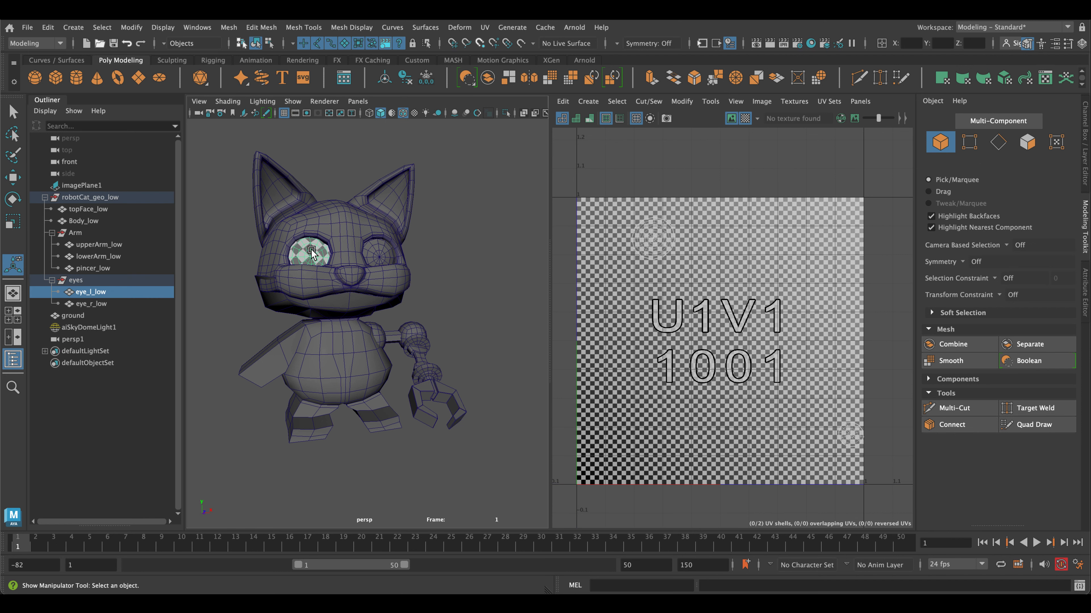
left_click(386, 257)
left_click(457, 258)
left_click(323, 372)
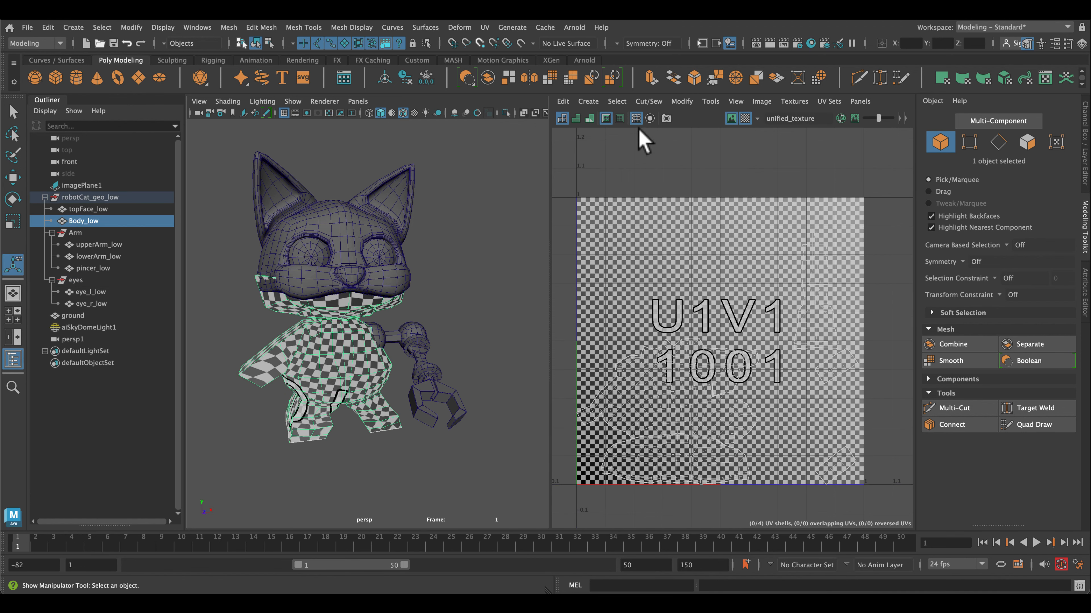
left_click(362, 102)
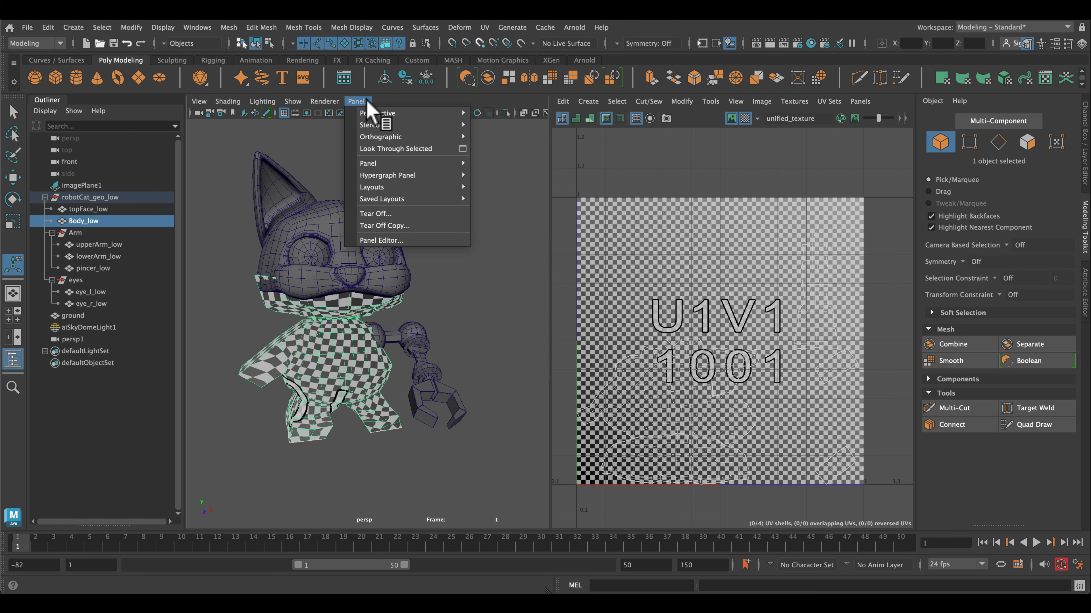
left_click(367, 103)
left_click(13, 294)
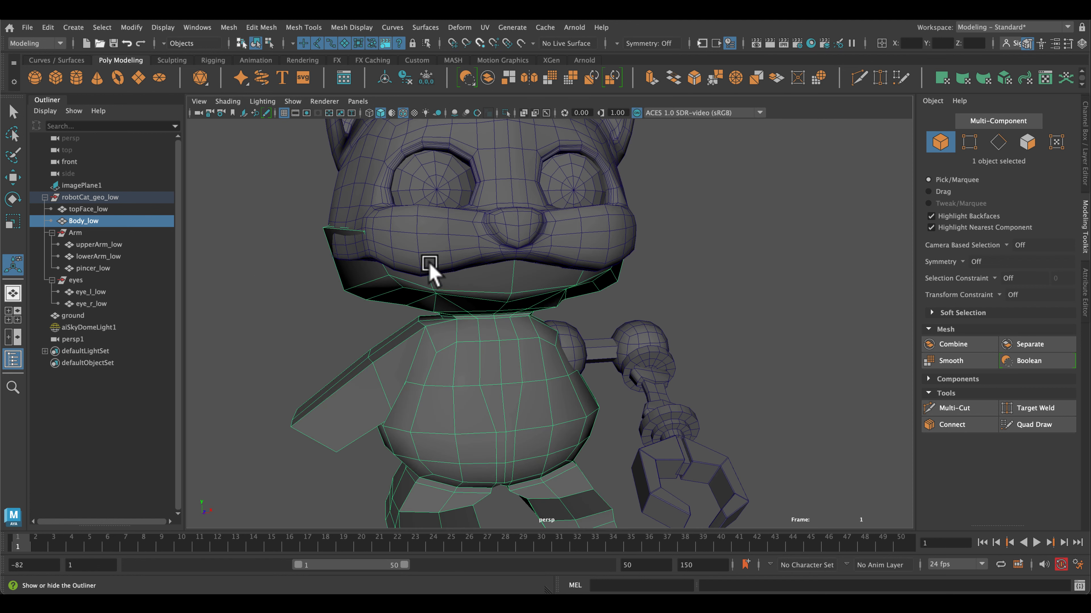
right_click_drag(757, 355, 713, 287, "alt")
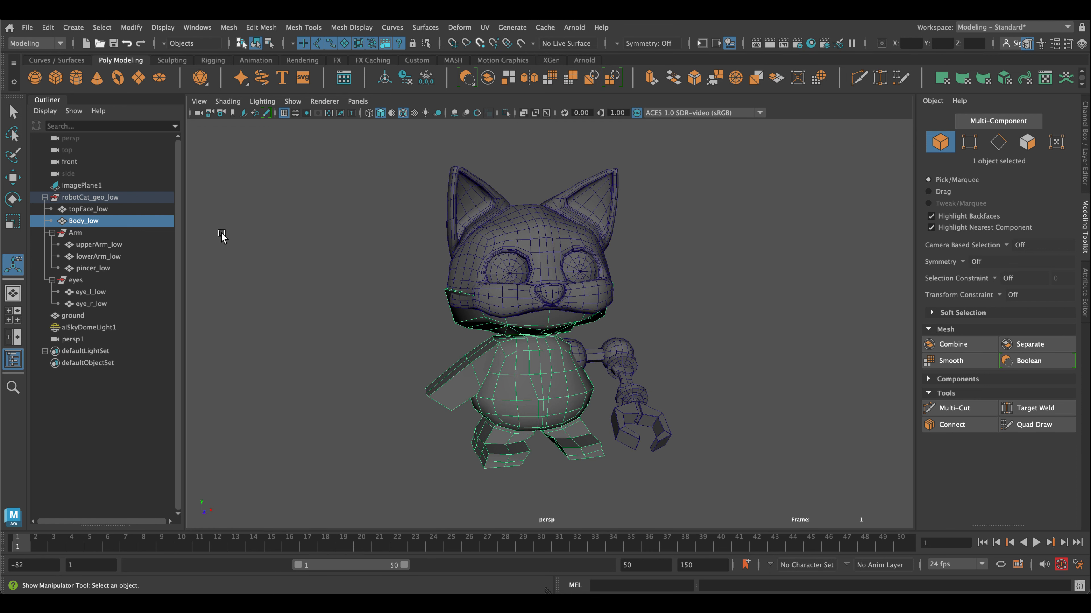
key("g")
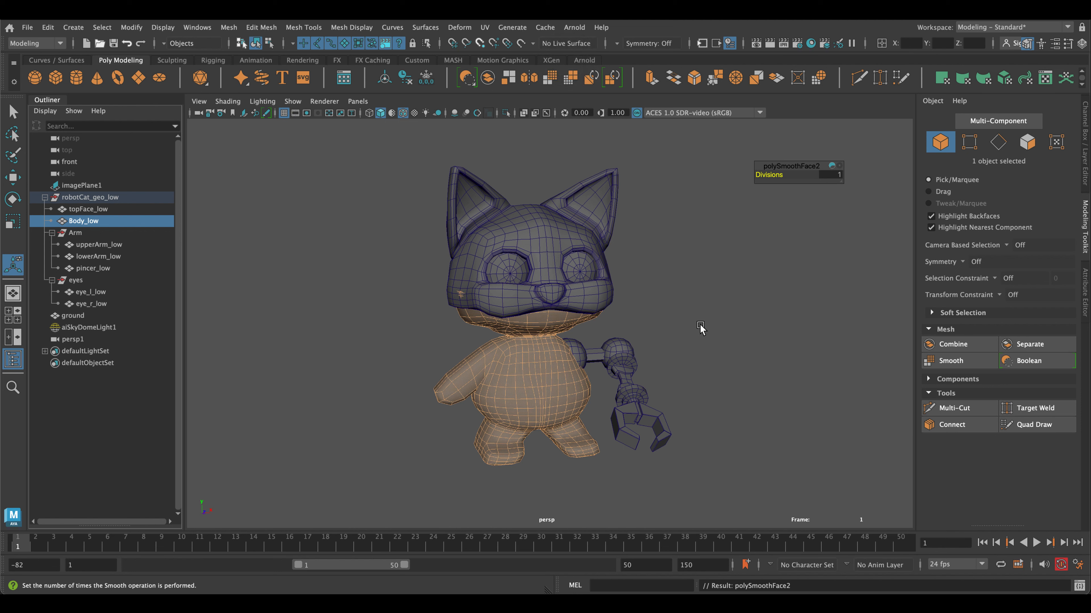
left_click(638, 331)
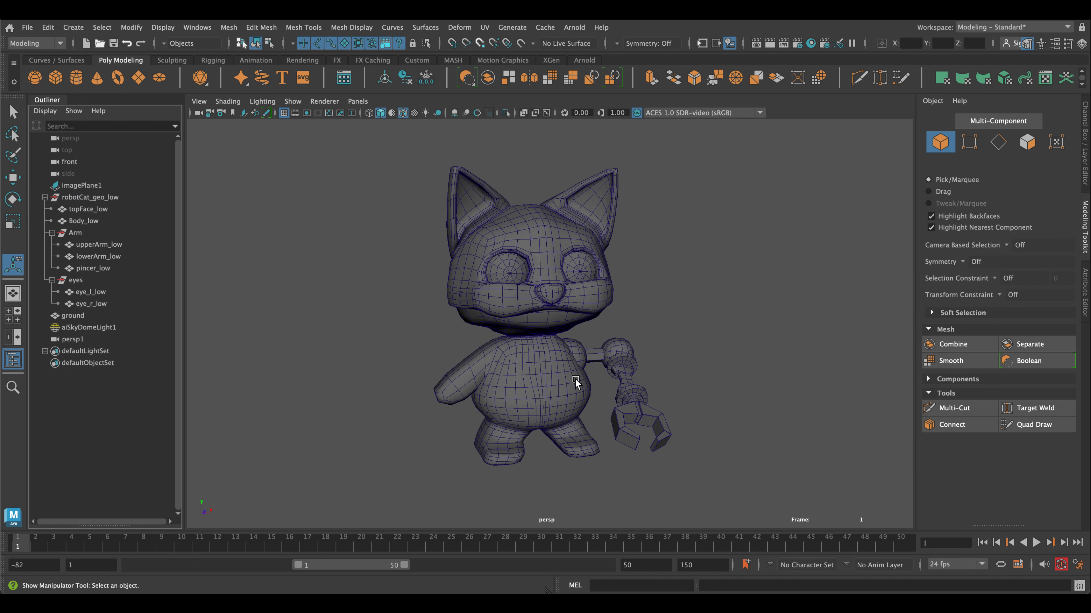
left_click(577, 353)
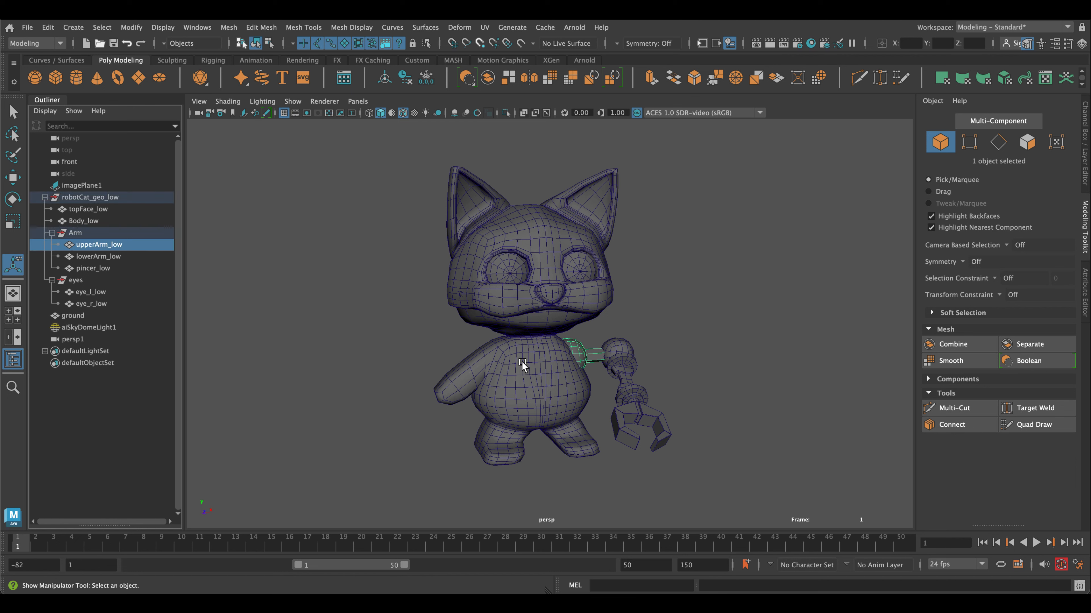
key("g")
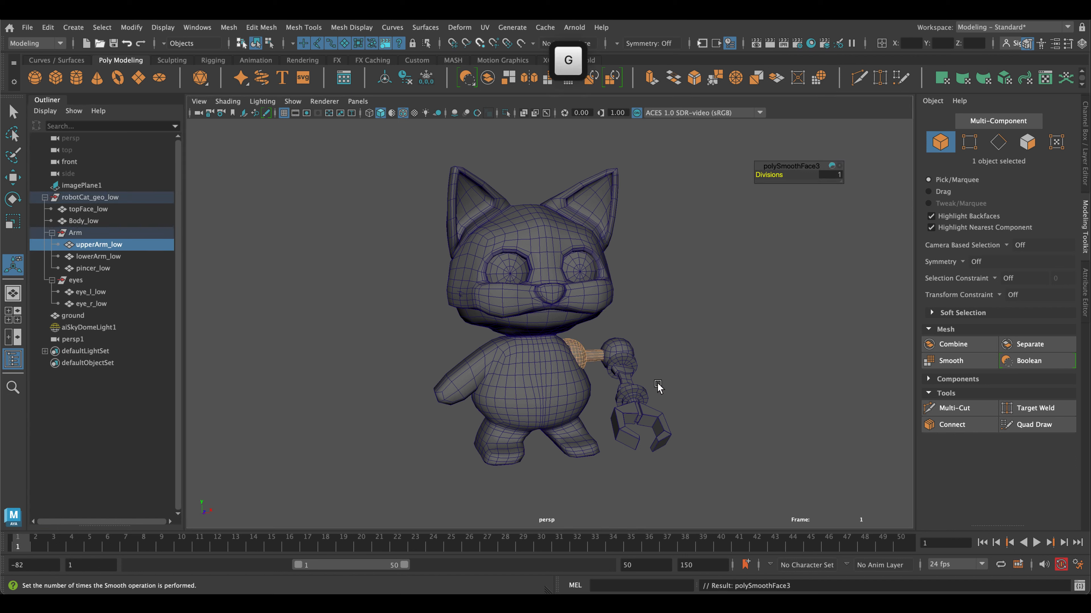
- Examine the lower arm and pincer meshes up close to judge whether they need smoothing
left_click(629, 353)
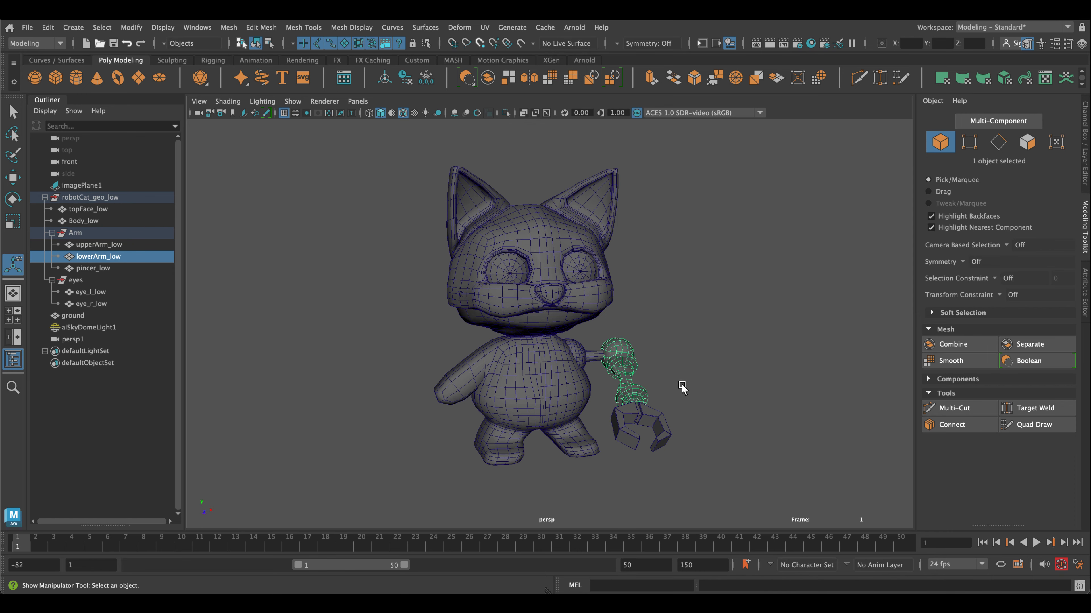
right_click_drag(689, 404, 755, 519, "alt")
left_click_drag(755, 518, 726, 341, "alt")
right_click_drag(726, 341, 772, 498, "alt")
middle_click_drag(756, 426, 718, 404, "alt")
right_click_drag(731, 406, 726, 414, "alt")
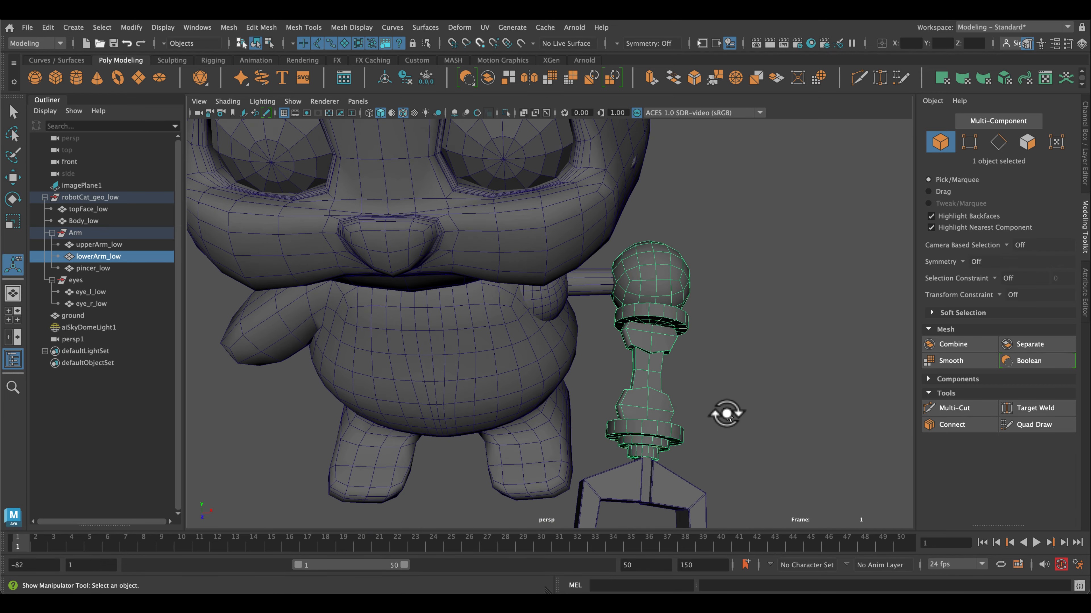
left_click_drag(727, 414, 769, 430, "alt")
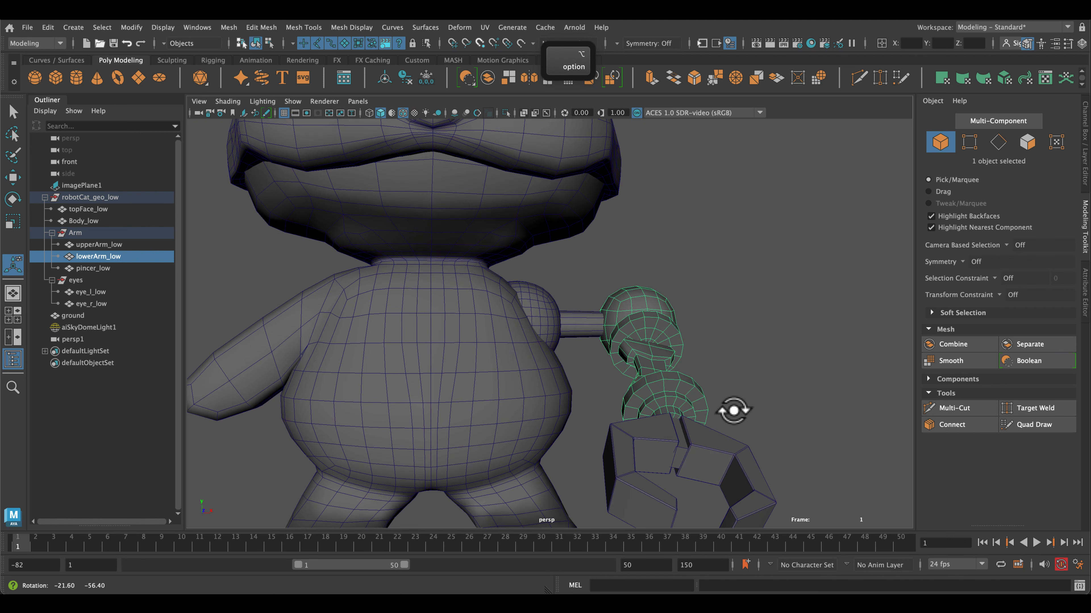
left_click(760, 415)
middle_click_drag(747, 420, 731, 346, "alt")
left_click(632, 379)
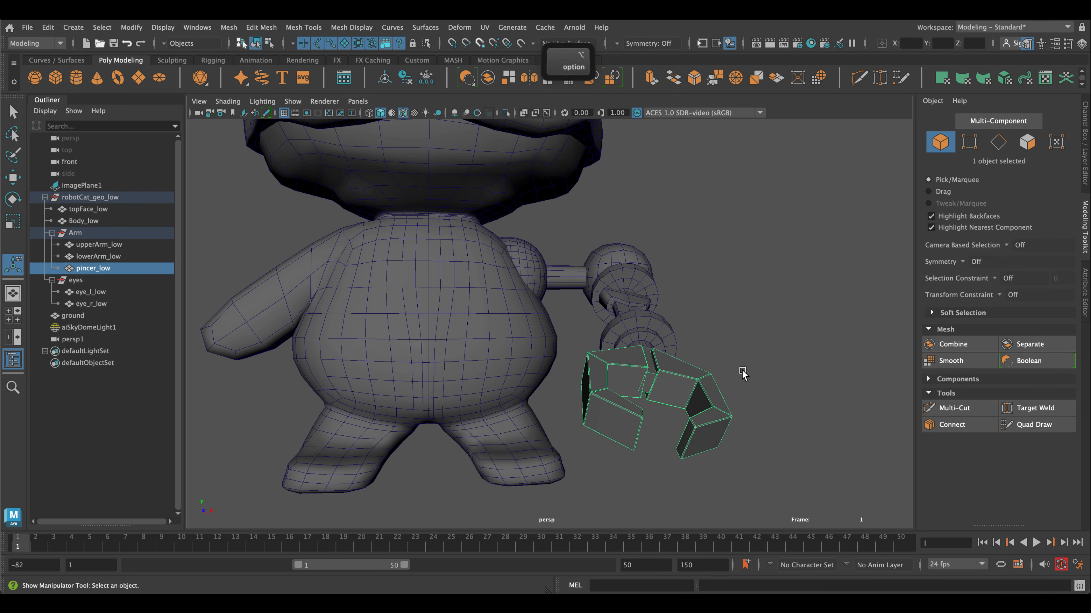
left_click_drag(741, 370, 746, 392, "alt")
right_click_drag(772, 407, 731, 340, "alt")
mouse_move(739, 363)
left_mouse_down("alt")
mouse_move(731, 344)
mouse_move(733, 363)
left_mouse_up("alt")
middle_click_drag(734, 364, 742, 451, "alt")
right_click_drag(743, 451, 677, 348, "alt")
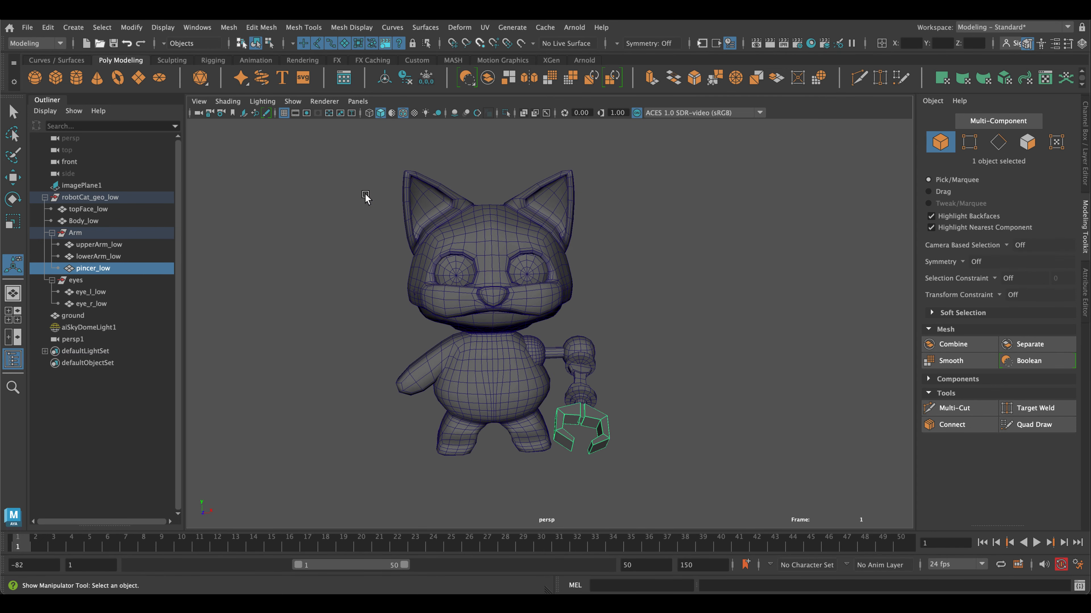
left_click(355, 192)
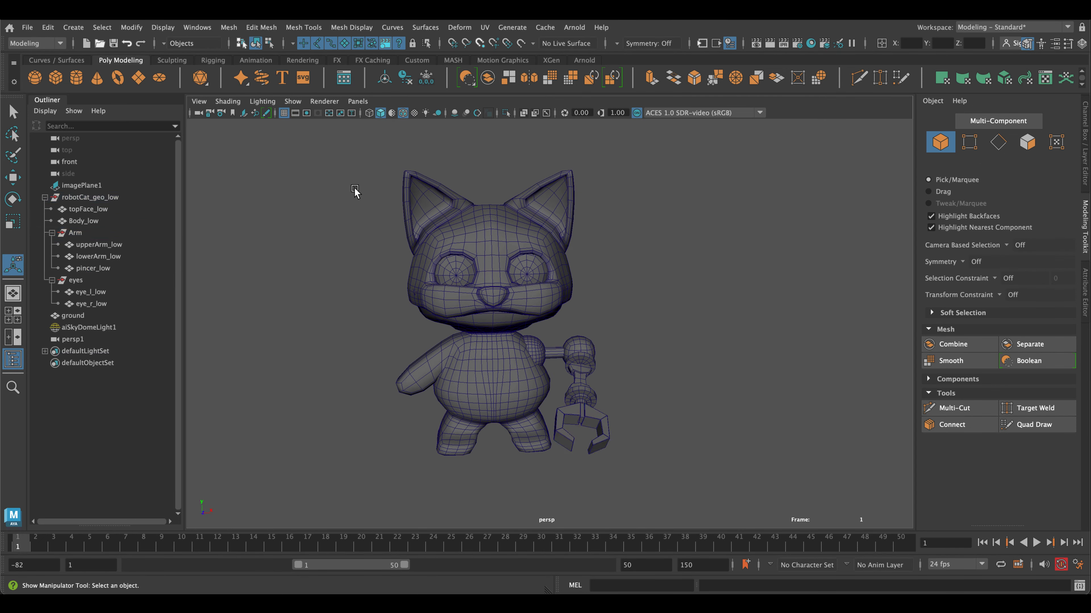
- Collapse the robotCat_geo_low group, select it and soften the edges of all its meshes
left_click(45, 197)
left_click(135, 198)
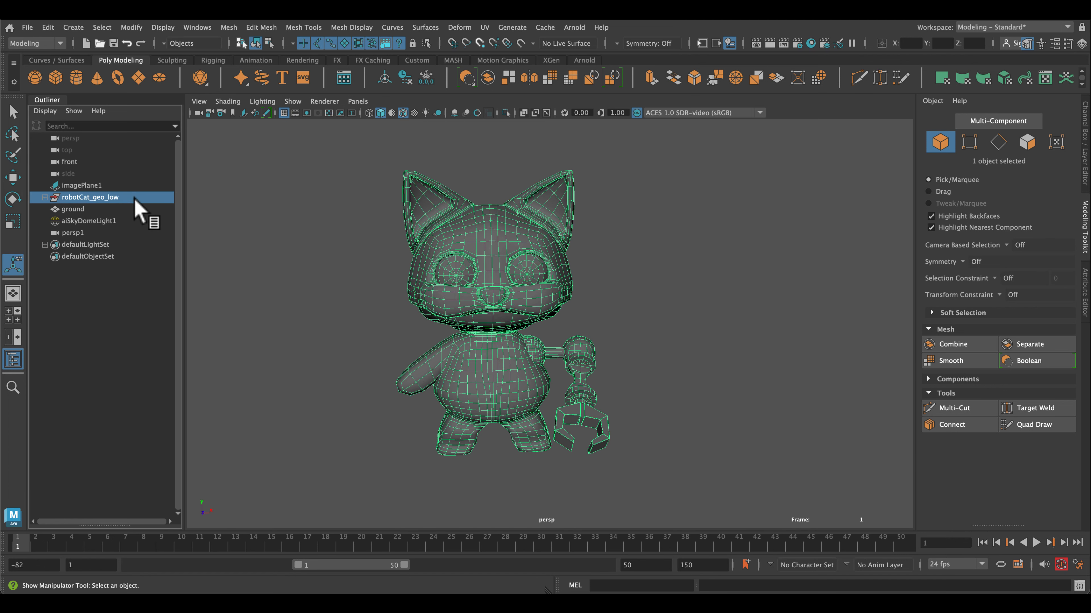
left_click(351, 28)
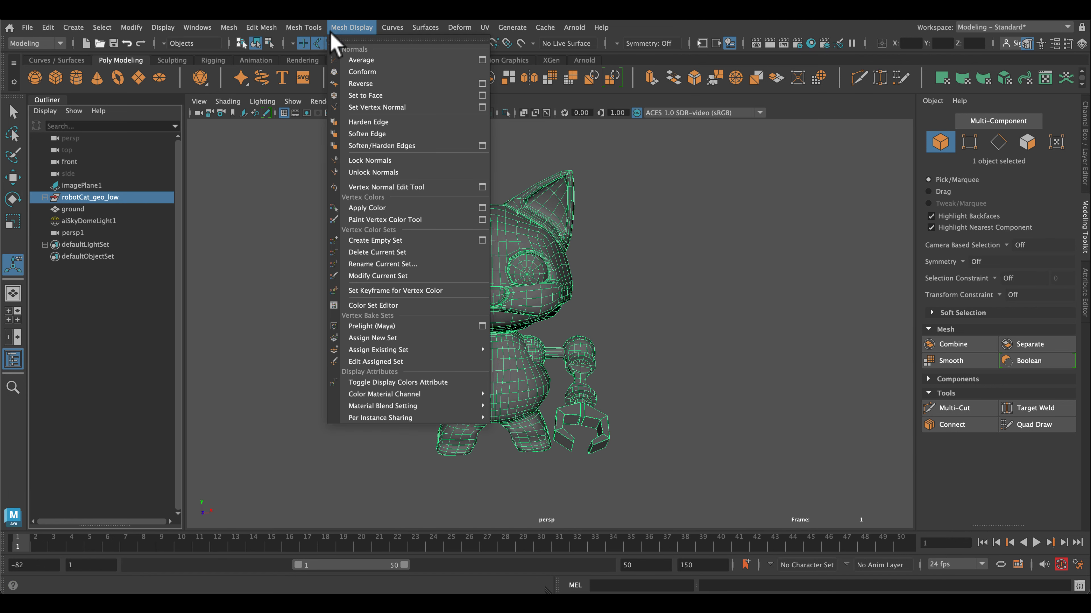
left_click(365, 134)
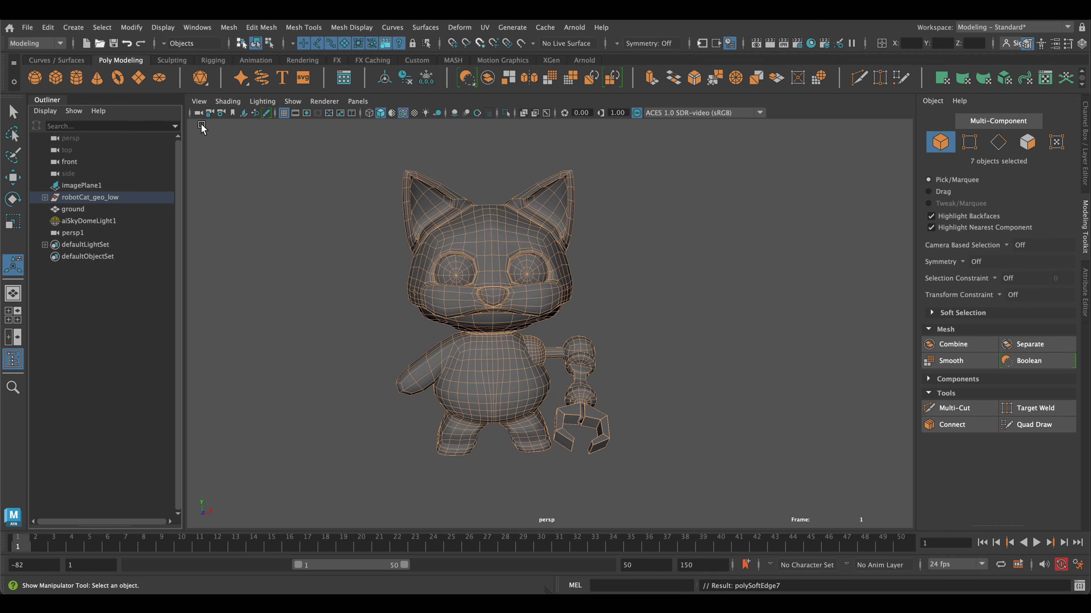
- Export the selected robotCat_geo_low group as FBX, replacing the existing low-poly robot cat file in the scenes folder
left_click(28, 29)
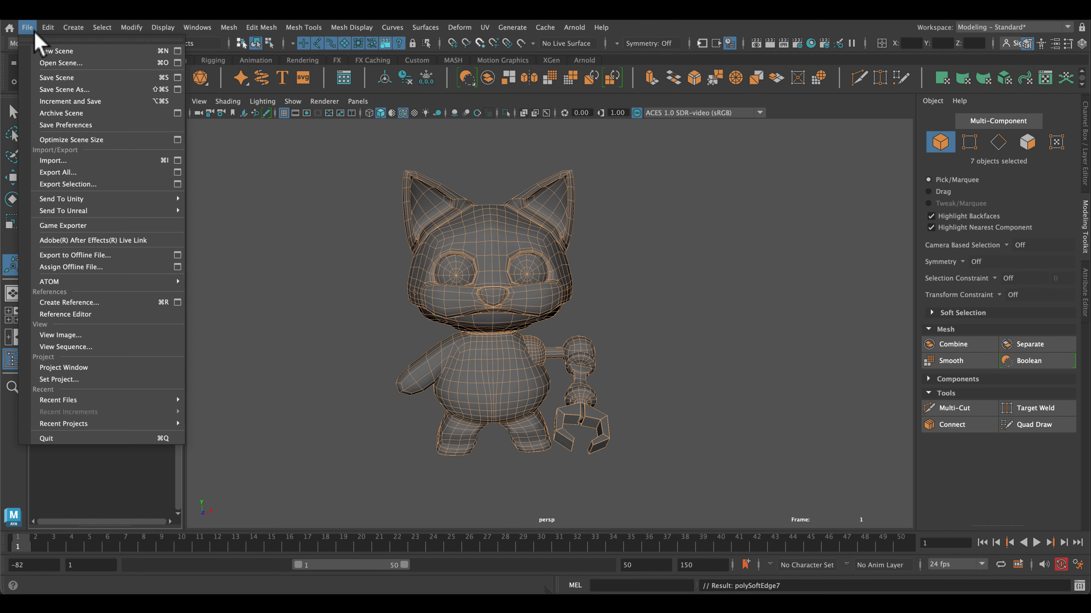
left_click(67, 187)
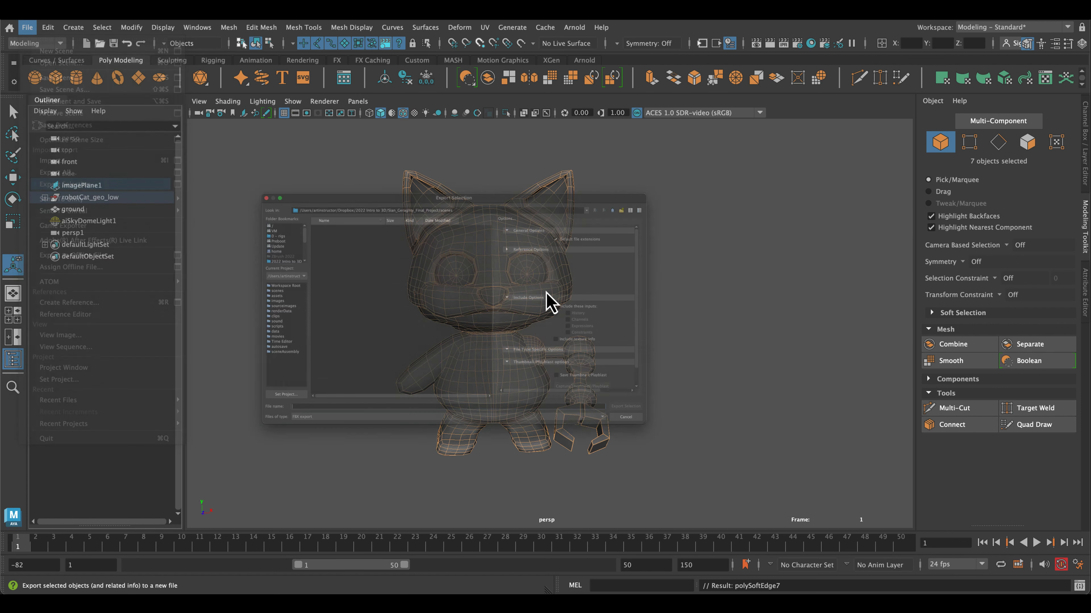
key("Return")
key("Return")
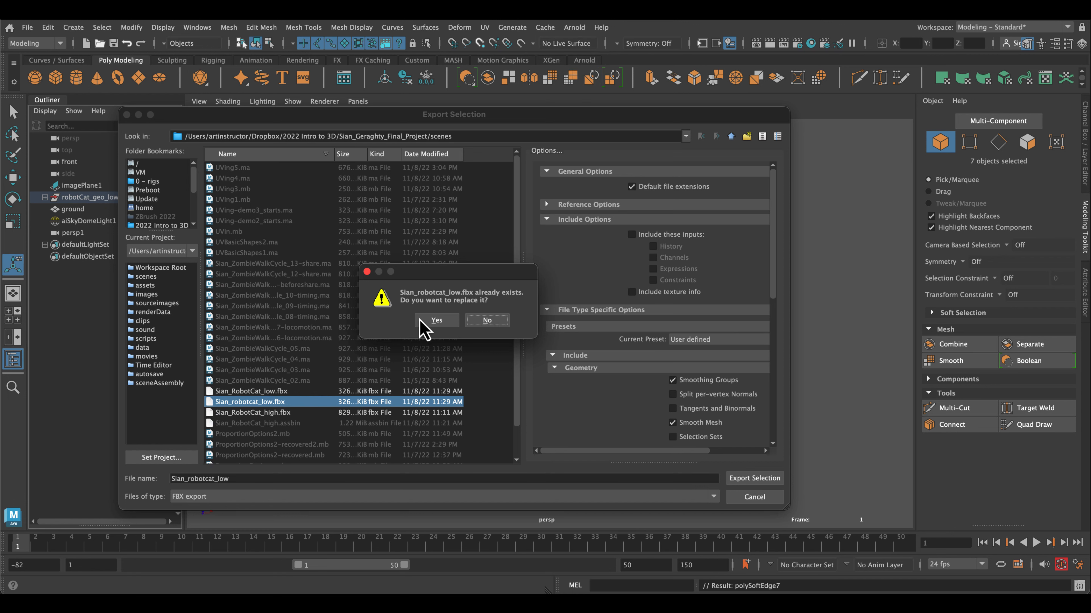
left_click(430, 321)
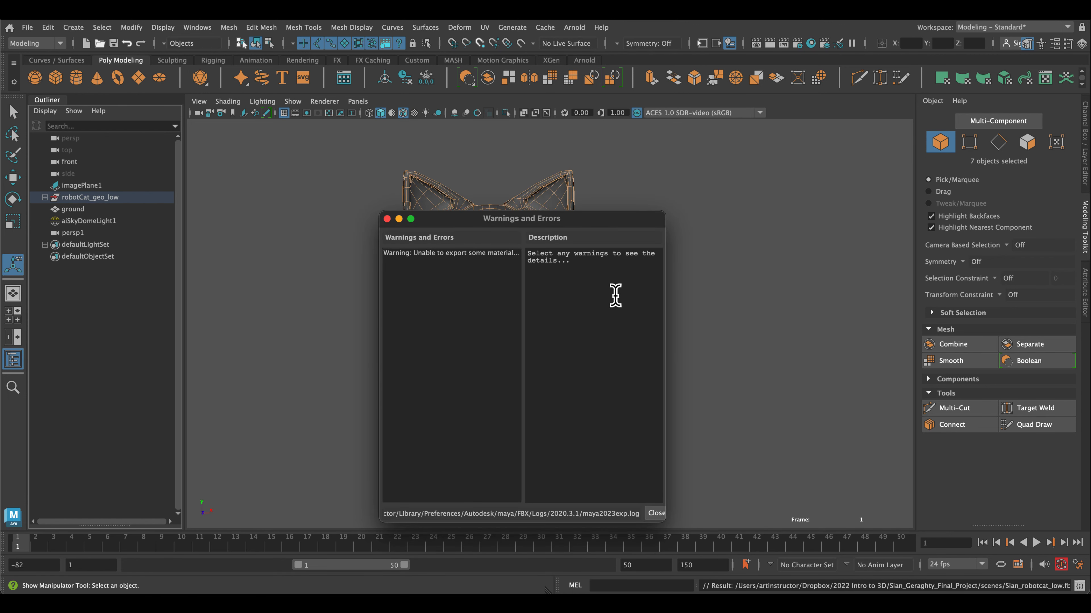
left_click(656, 514)
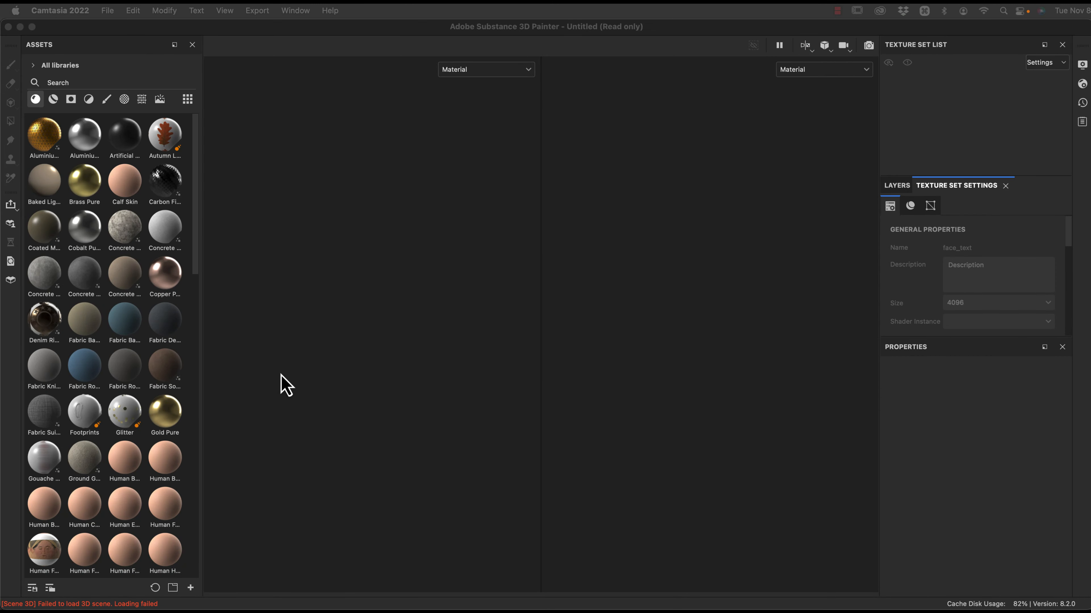
- Switch to Substance 3D Painter and start a new project with the exported low-poly robot cat FBX as its mesh file
left_click(245, 363)
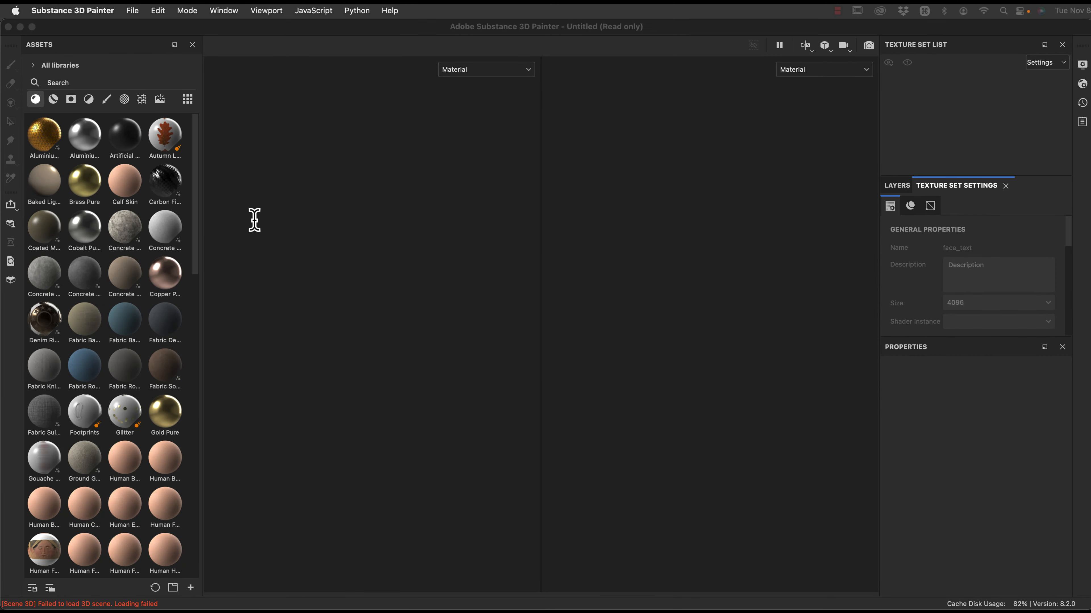
left_click(133, 11)
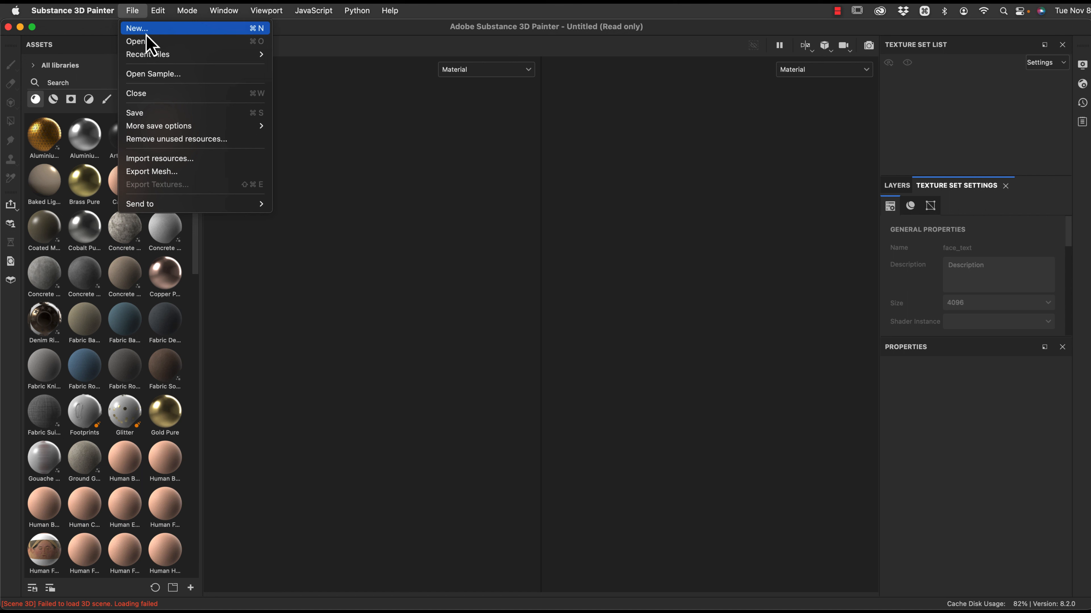
left_click(126, 9)
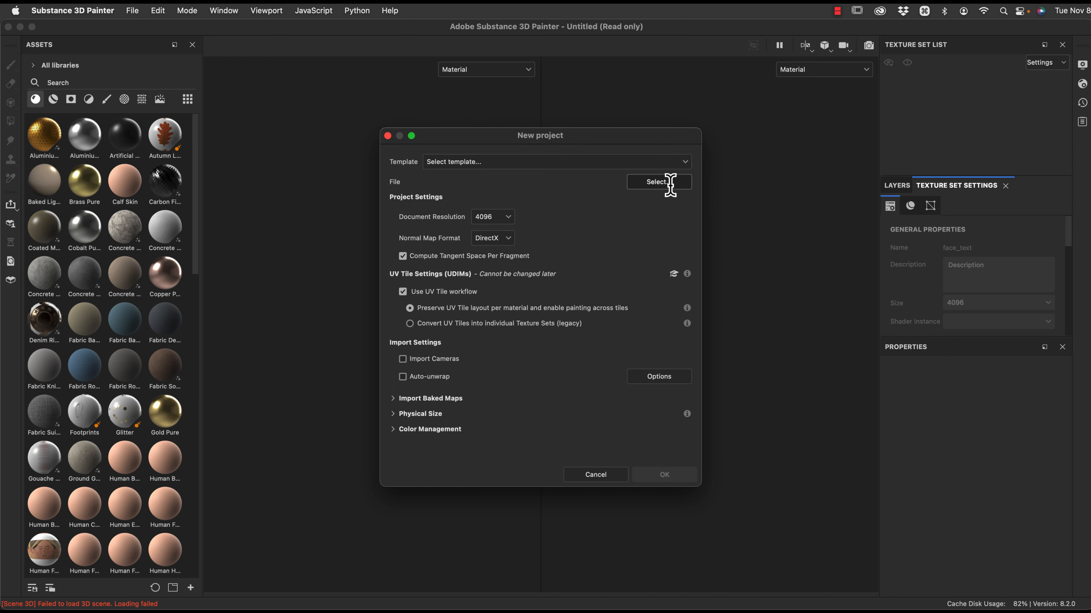
left_click(649, 182)
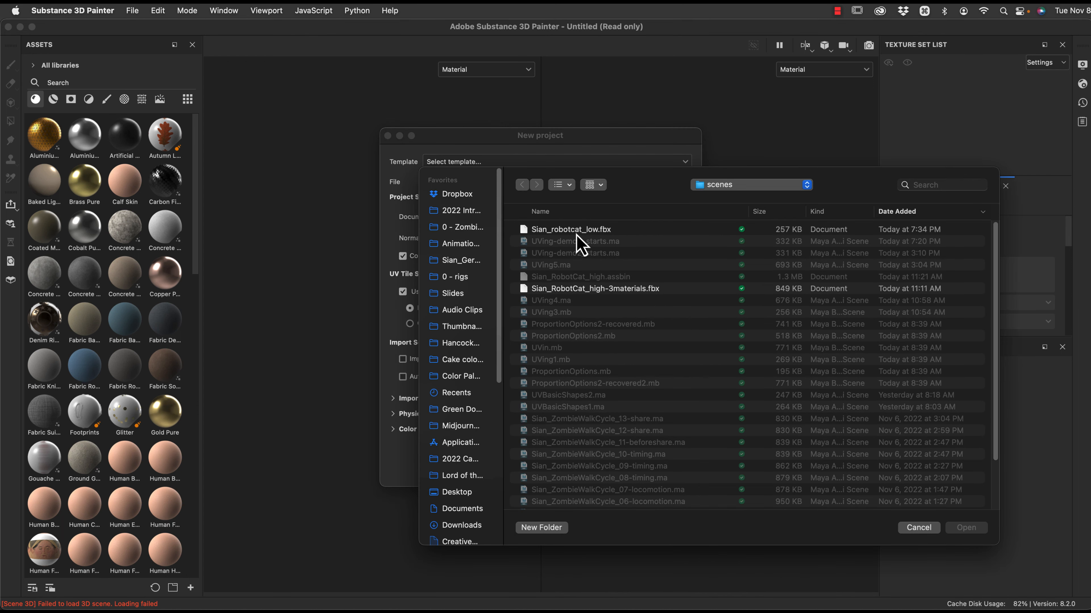
left_click(586, 230)
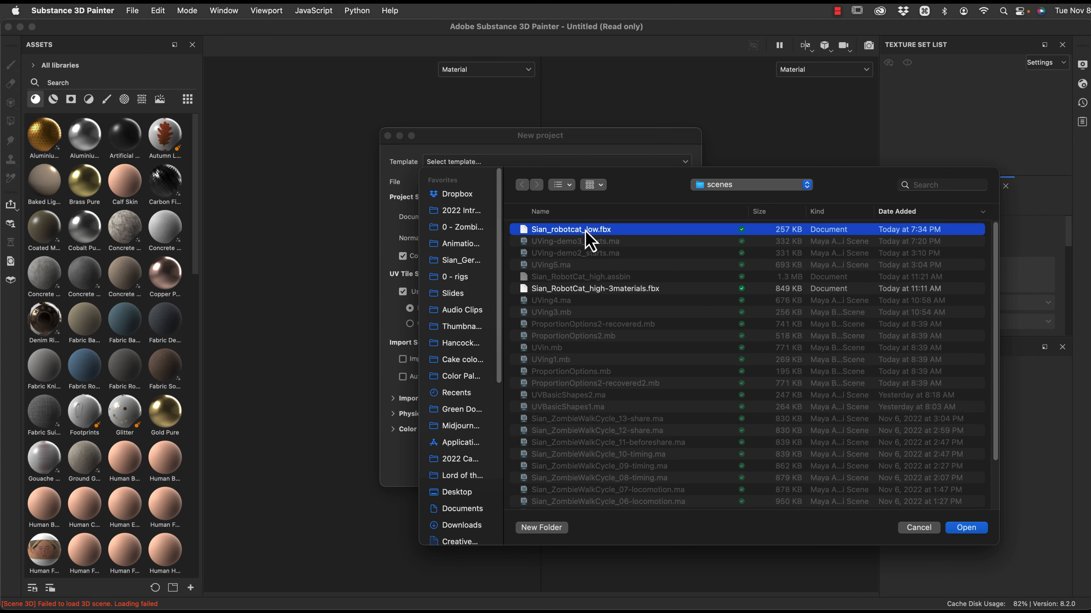
left_click(957, 532)
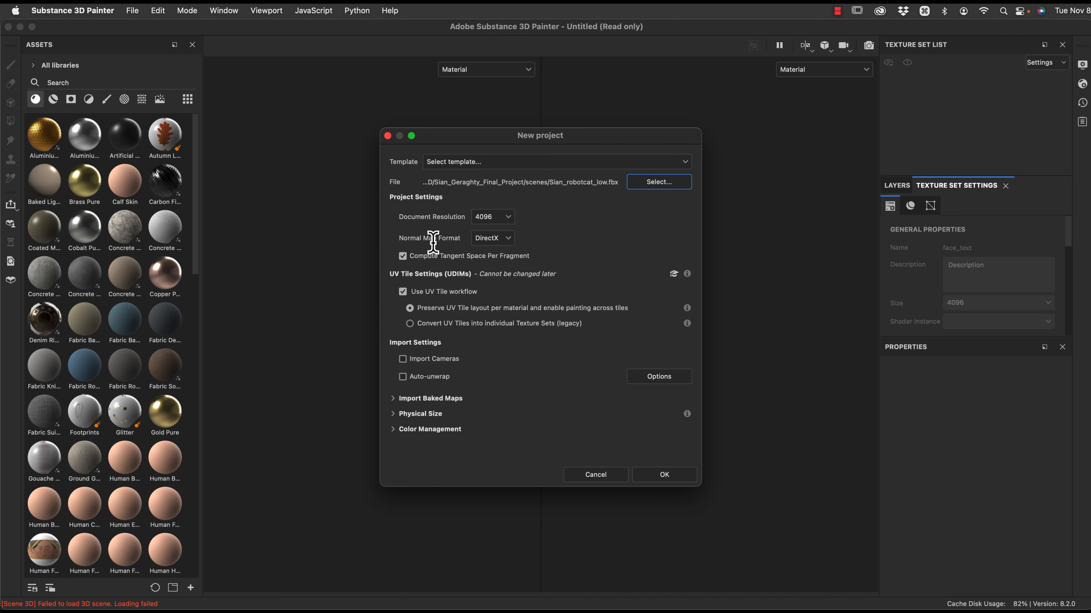
- Try to create the project with the DirectX normal map format and UV Tile workflow enabled, discarding changes to the open project
left_click(507, 239)
left_click(510, 254)
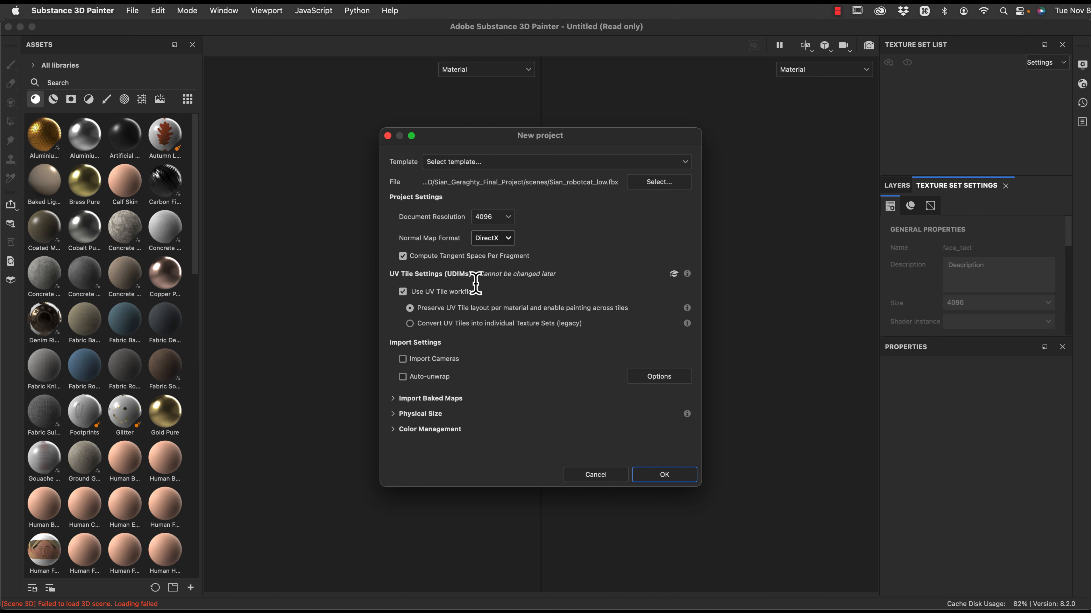
left_click(402, 292)
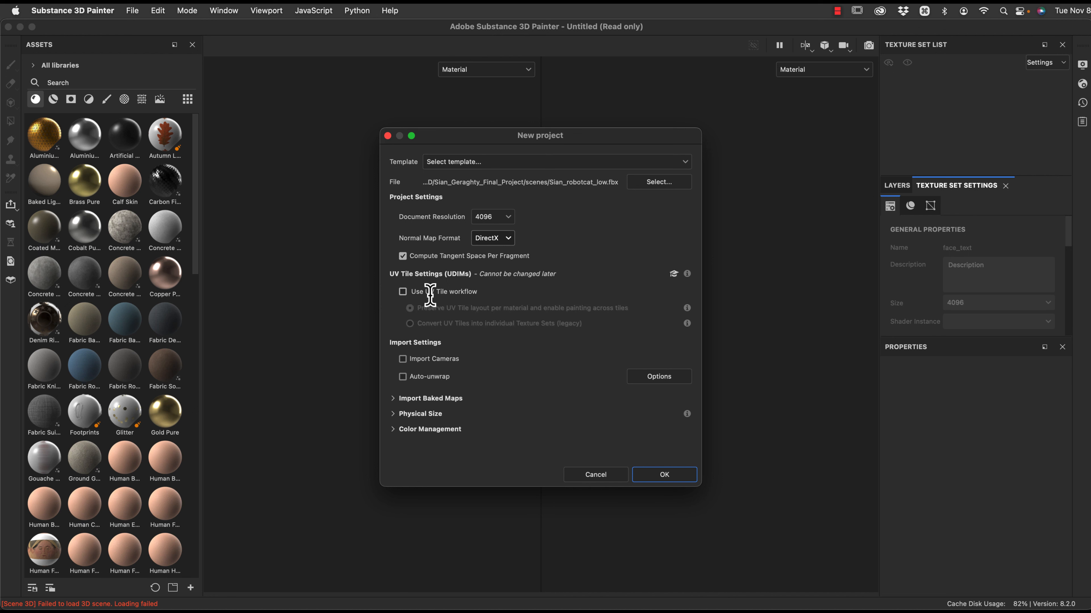
left_click(403, 292)
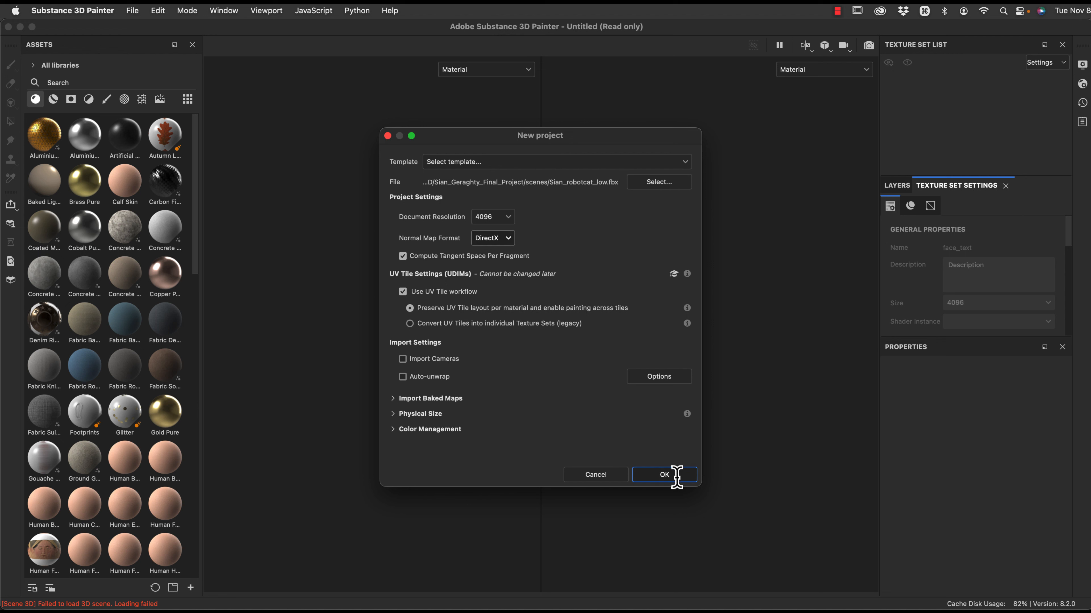
left_click(664, 475)
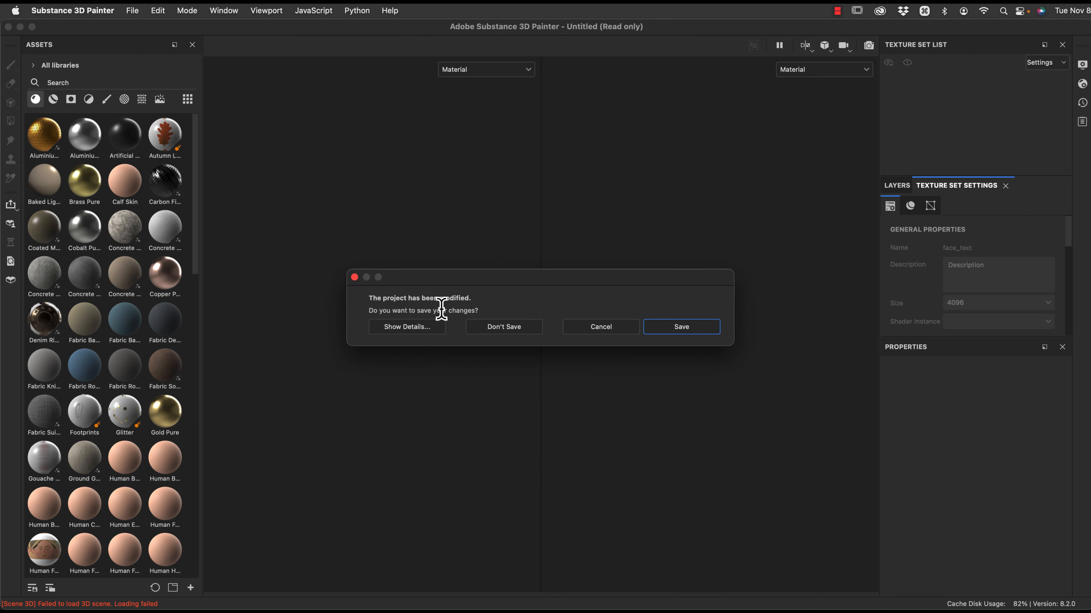
left_click(529, 328)
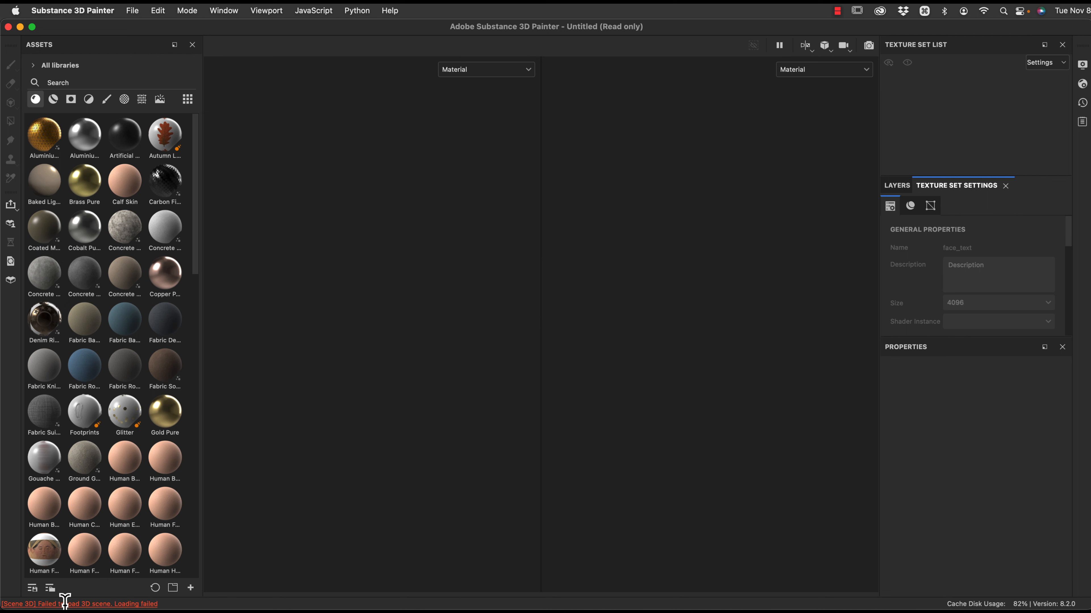
- Open the log from the scene loading error, read which mesh causes the problem, and close it
left_click(147, 602)
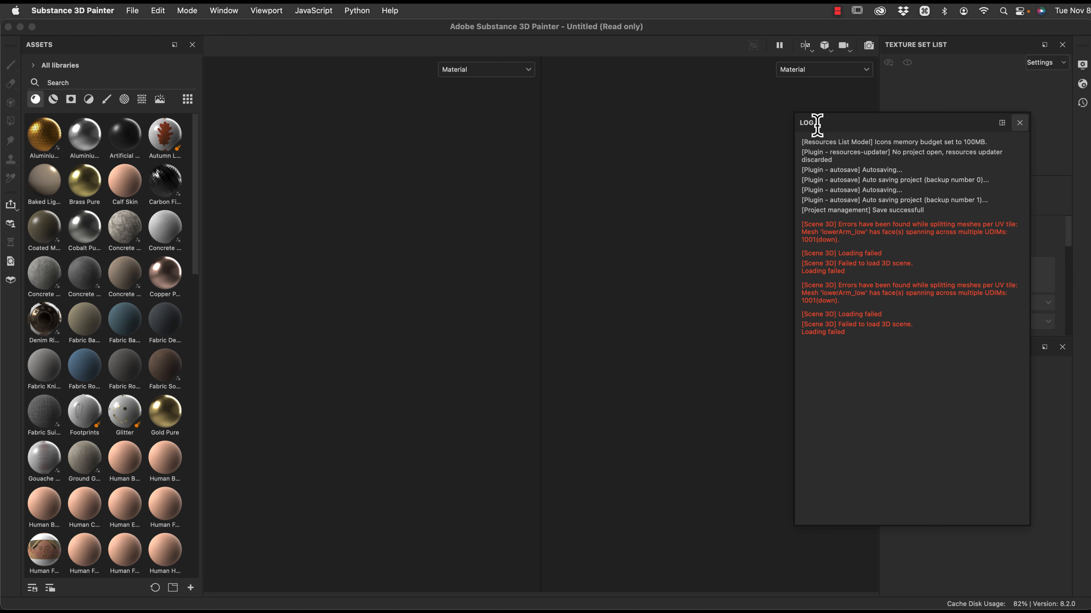
left_click_drag(861, 123, 696, 110)
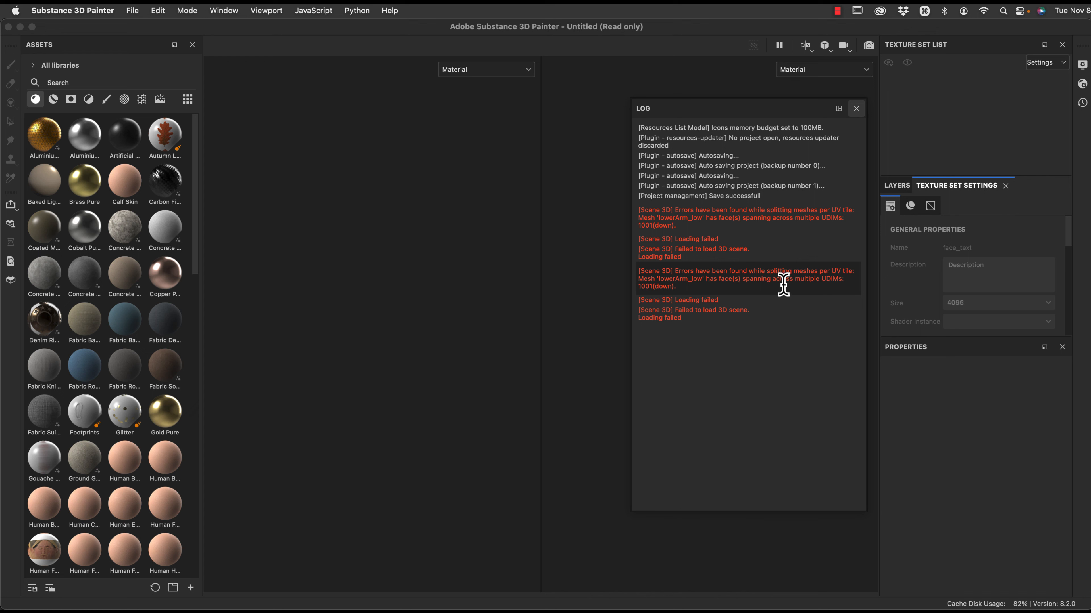
left_click(856, 108)
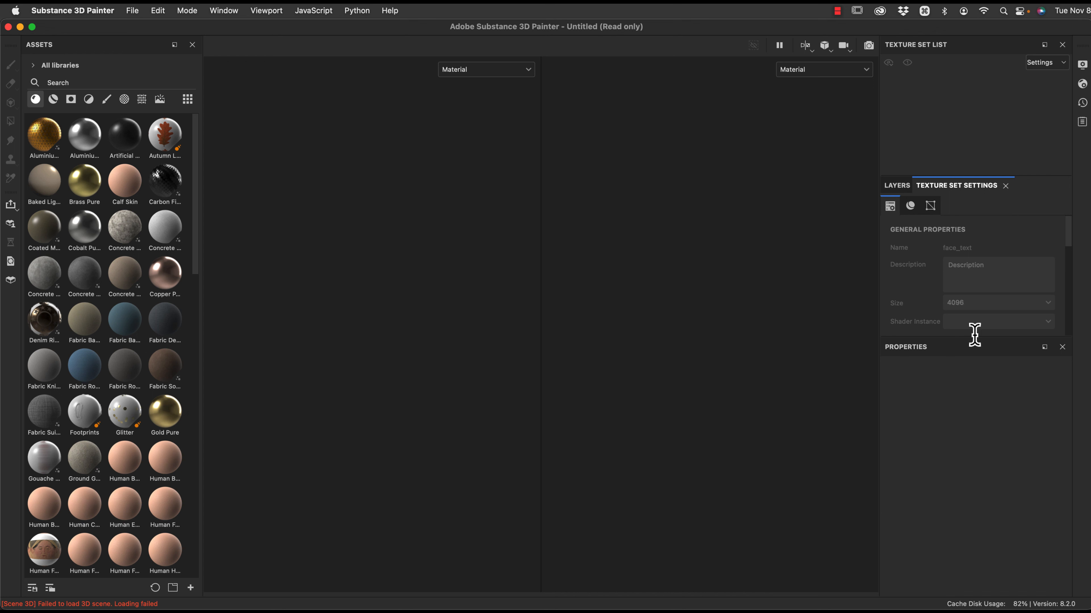
- Switch to Maya and change the workspace to the saved Persp/UV Editor layout
key("super+Tab")
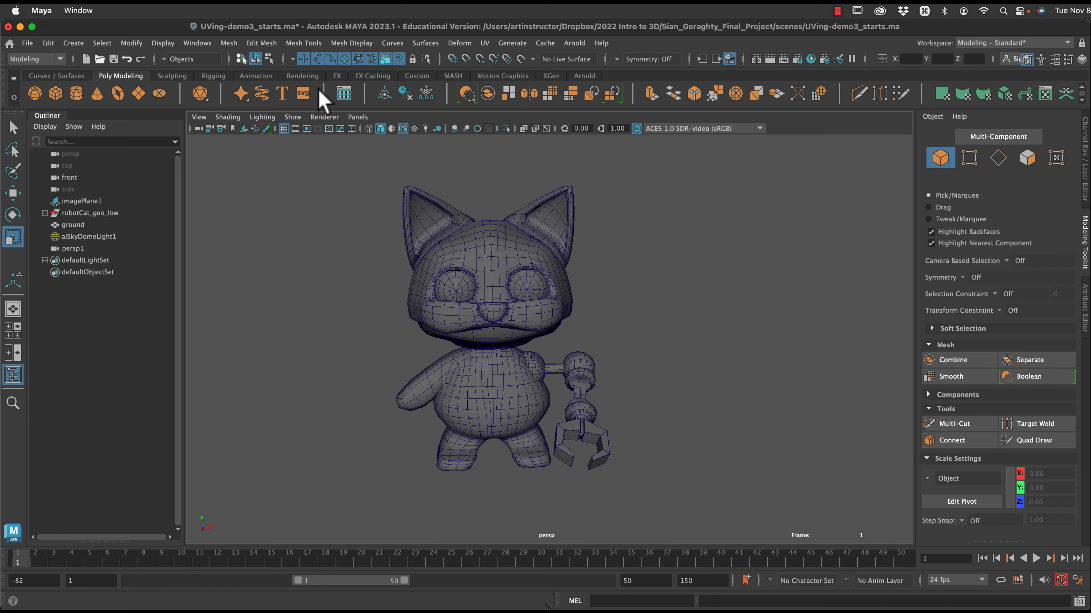
left_click(358, 116)
mouse_move(396, 216)
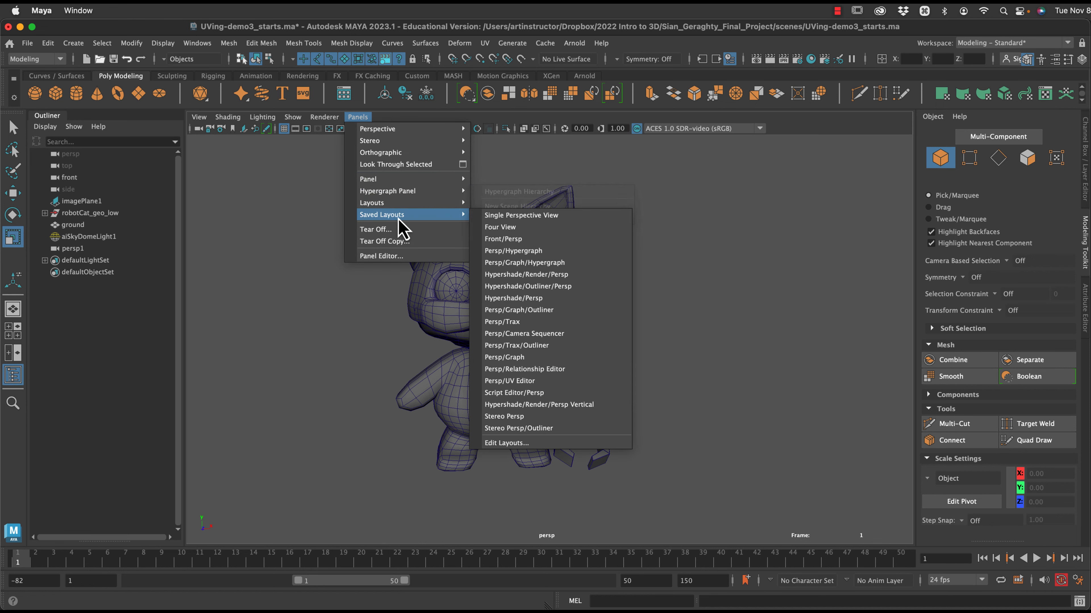
left_click(525, 382)
key("w")
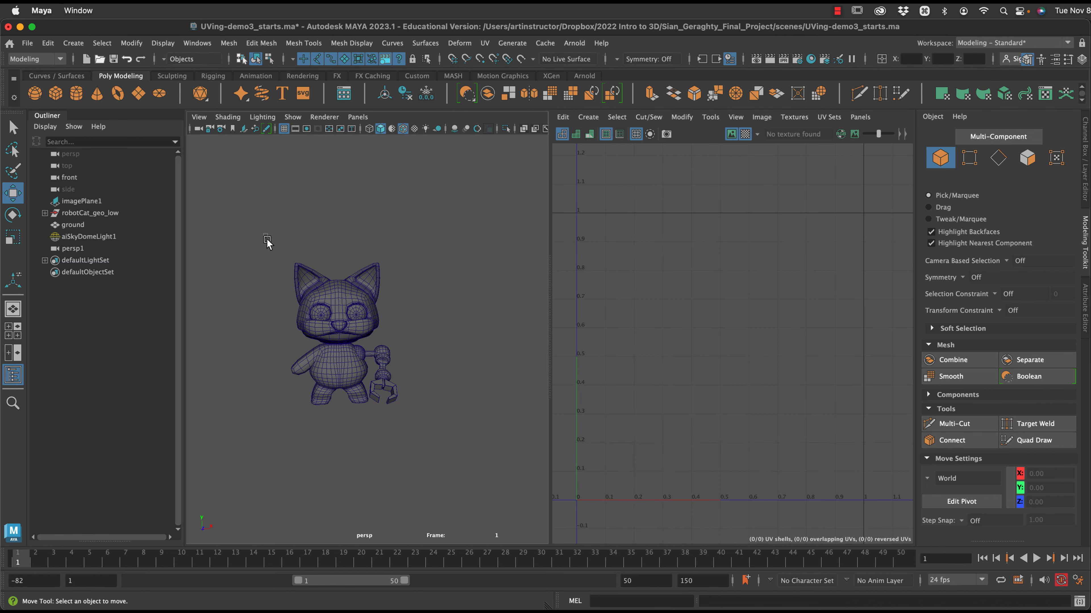
- Select all the robot cat's UV shells and scale them down slightly so they fit inside the 1001 tile
left_click_drag(266, 241, 514, 472)
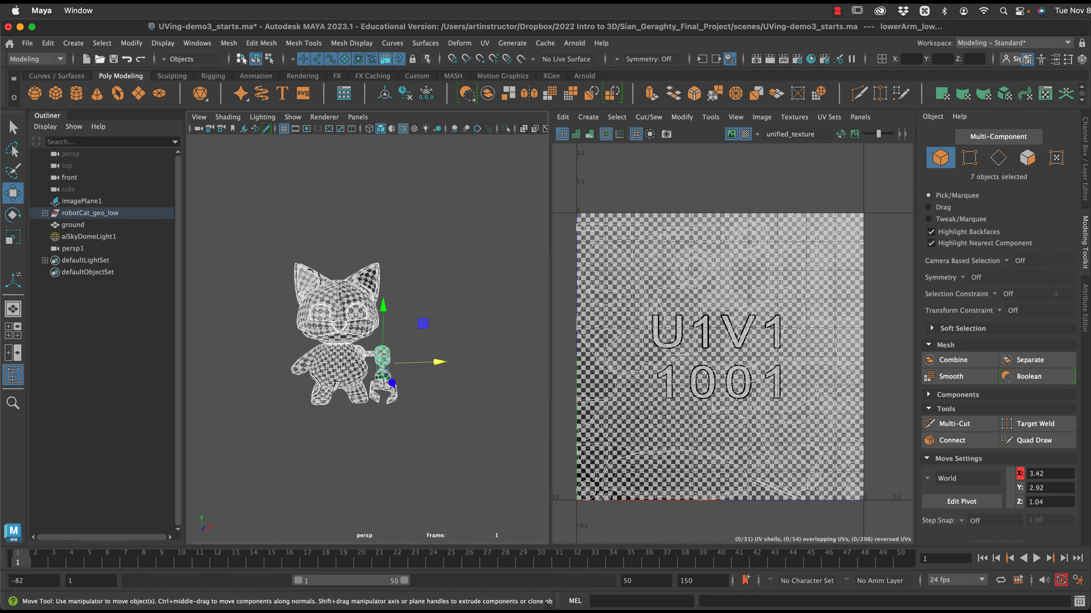
left_click_drag(575, 211, 878, 496)
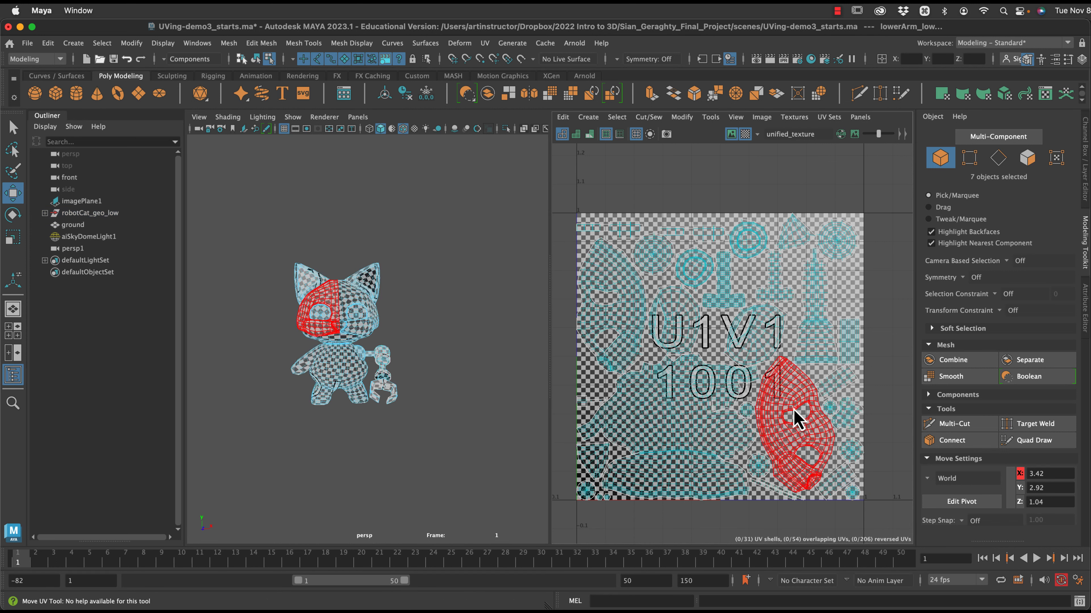
right_click_drag(793, 407, 757, 382)
left_click_drag(563, 191, 916, 528)
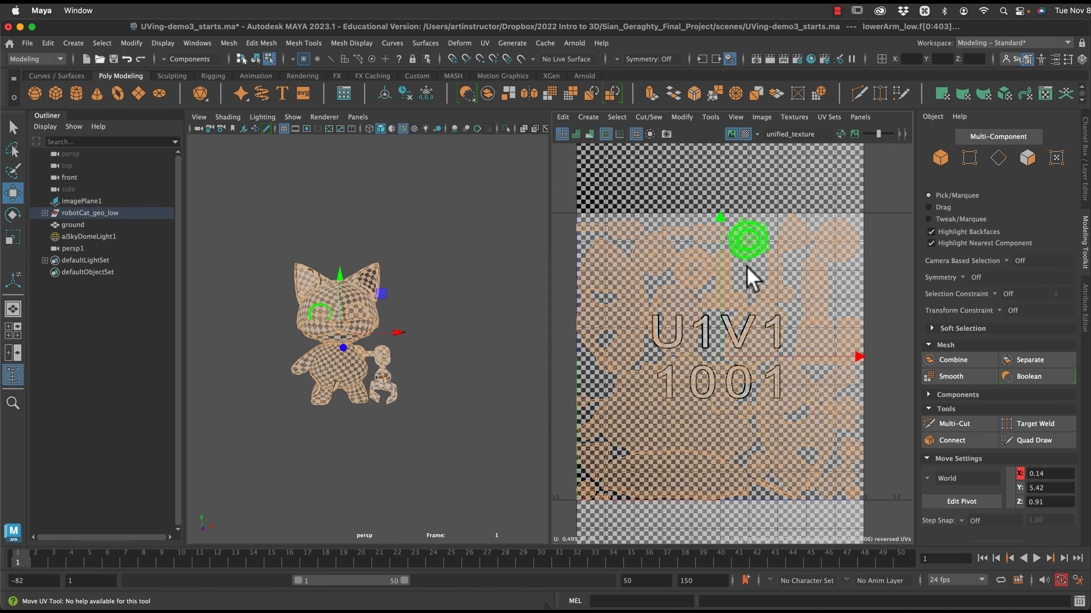
scroll(786, 387, "down", 3)
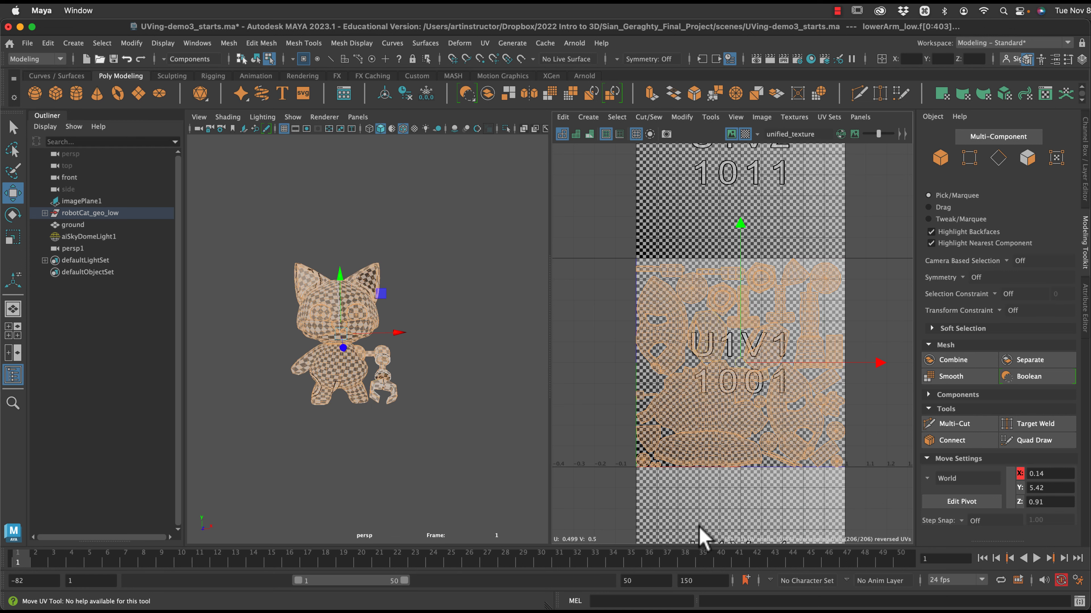
key("r")
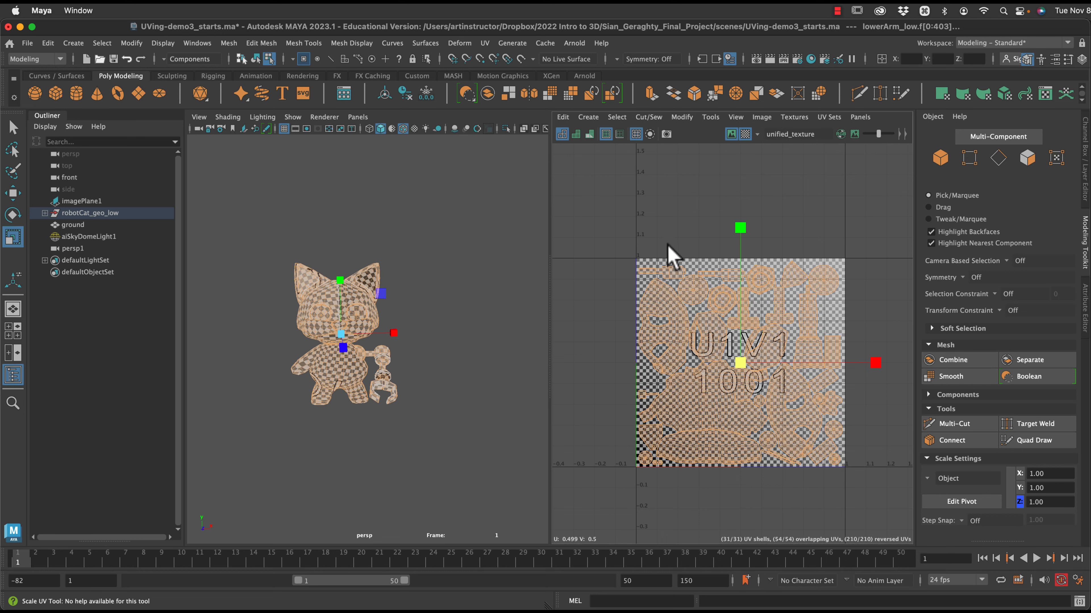
- Reselect the whole robot cat in the perspective view and apply Soften Edge to it
left_click(660, 237)
left_click_drag(202, 258, 472, 468)
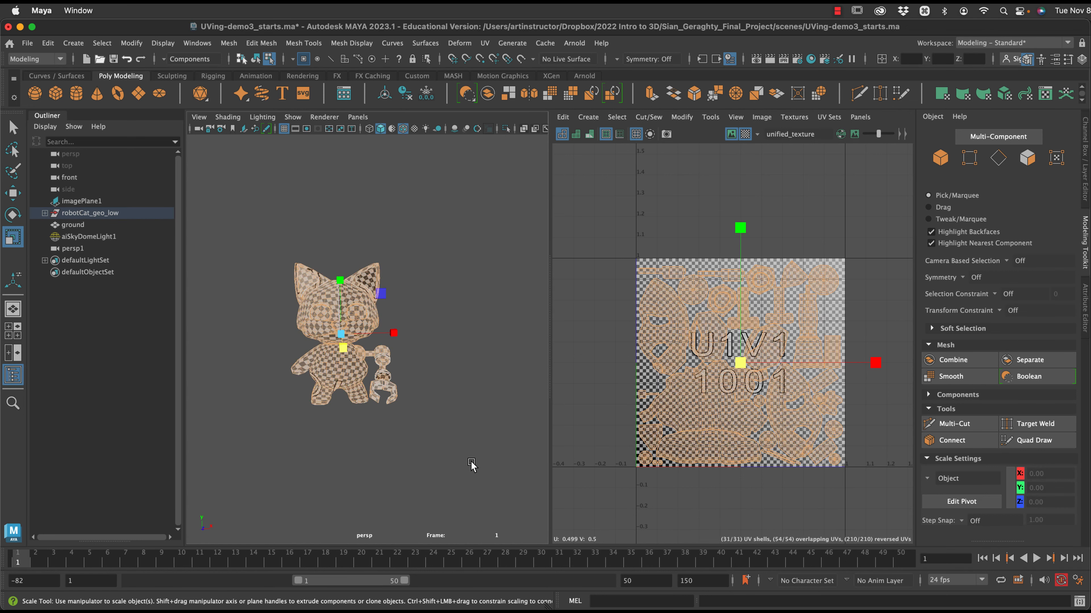
left_click(348, 43)
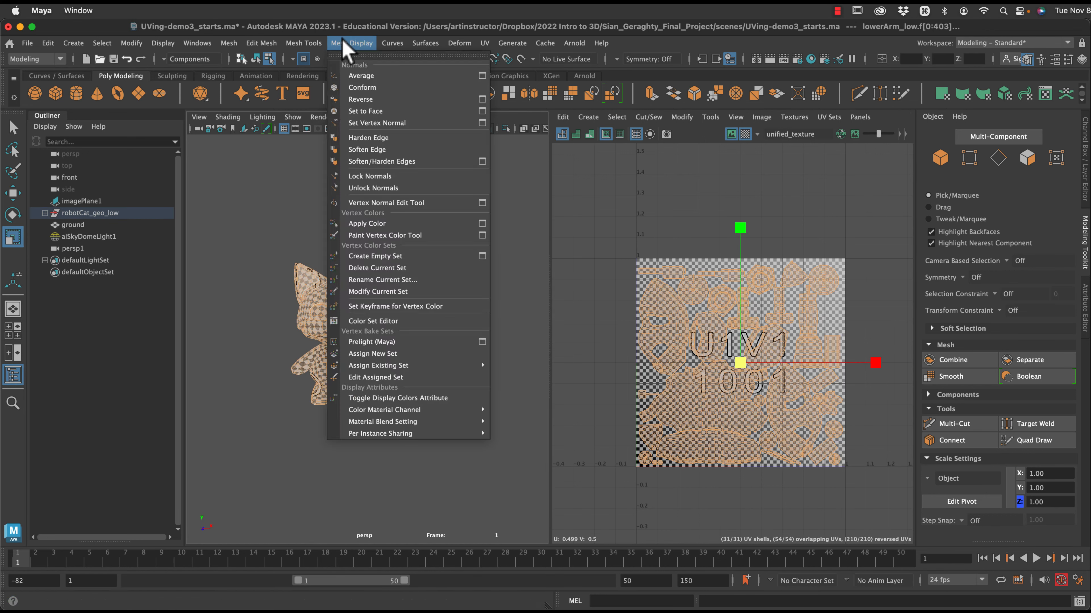
left_click(365, 150)
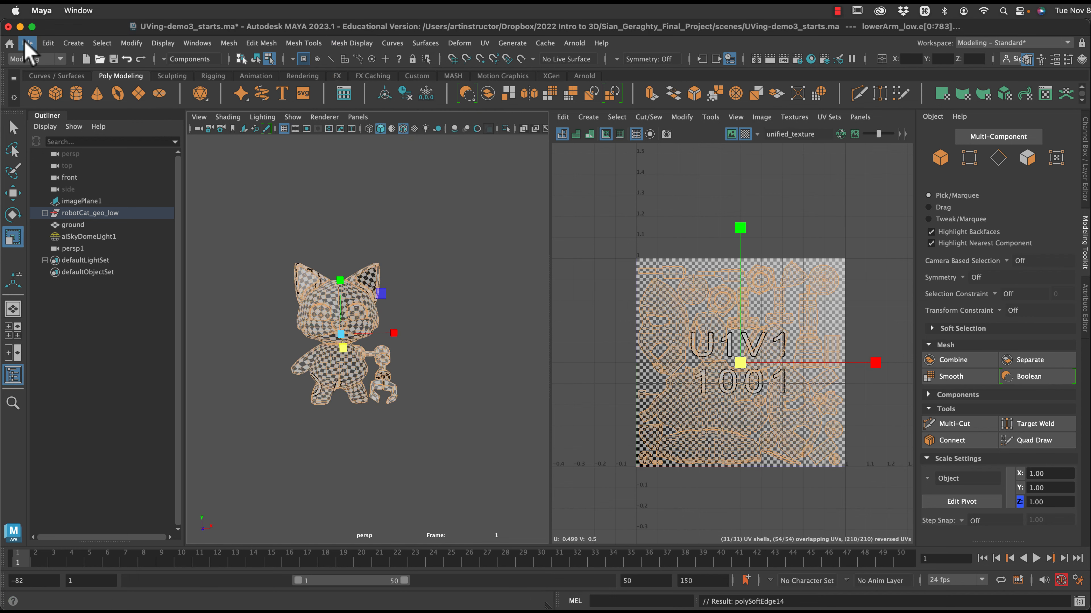
- Export the selection as FBX with Smoothing Groups and Smooth Mesh enabled, replacing the existing low-poly robot cat file
left_click(27, 42)
mouse_move(98, 225)
left_click(98, 200)
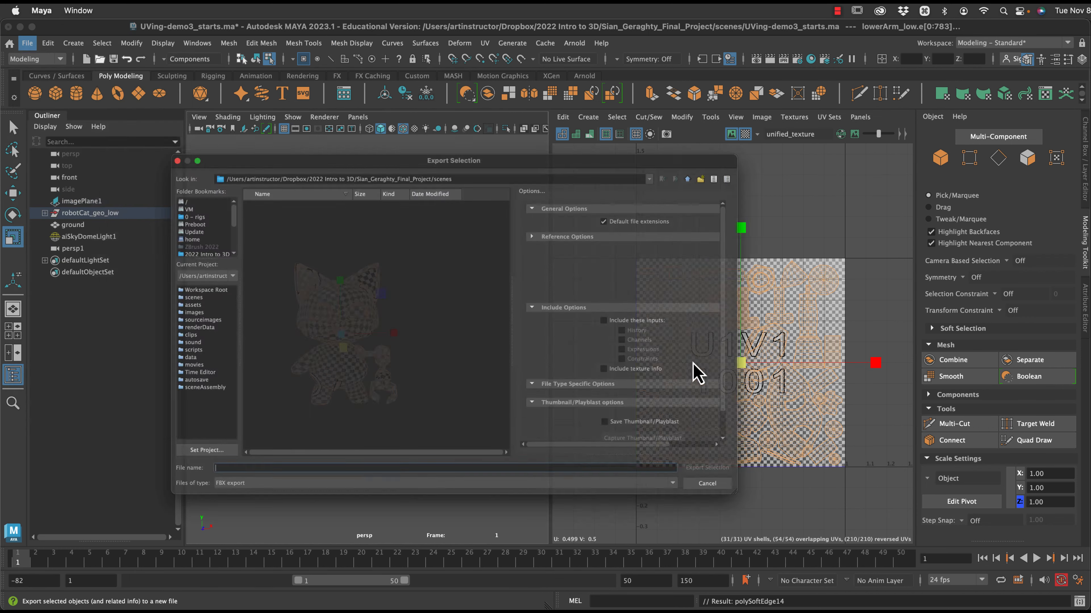
left_click(303, 407)
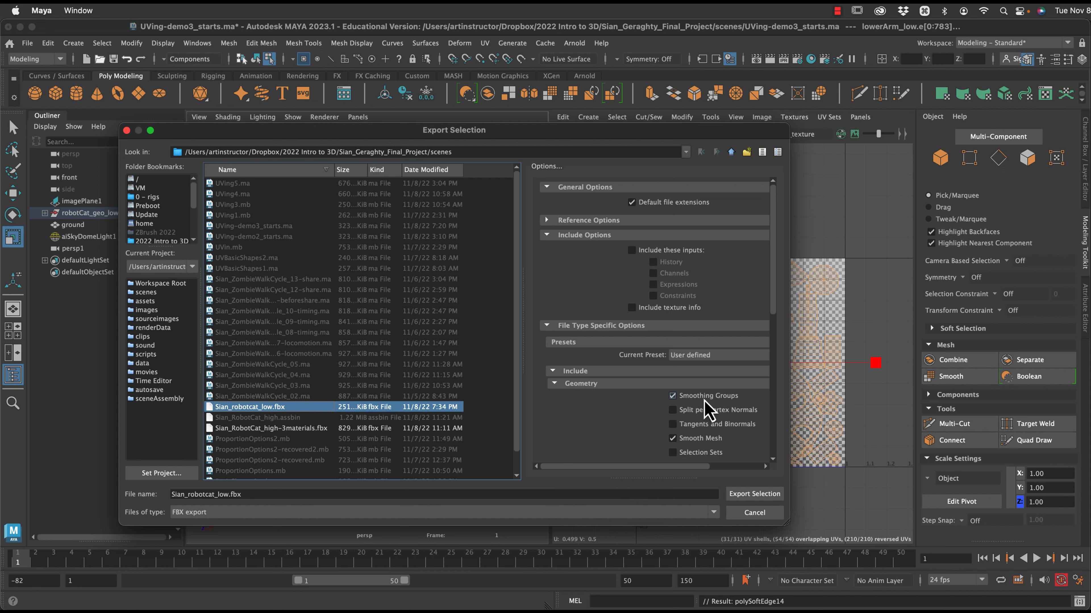
scroll(734, 462, "down", 3)
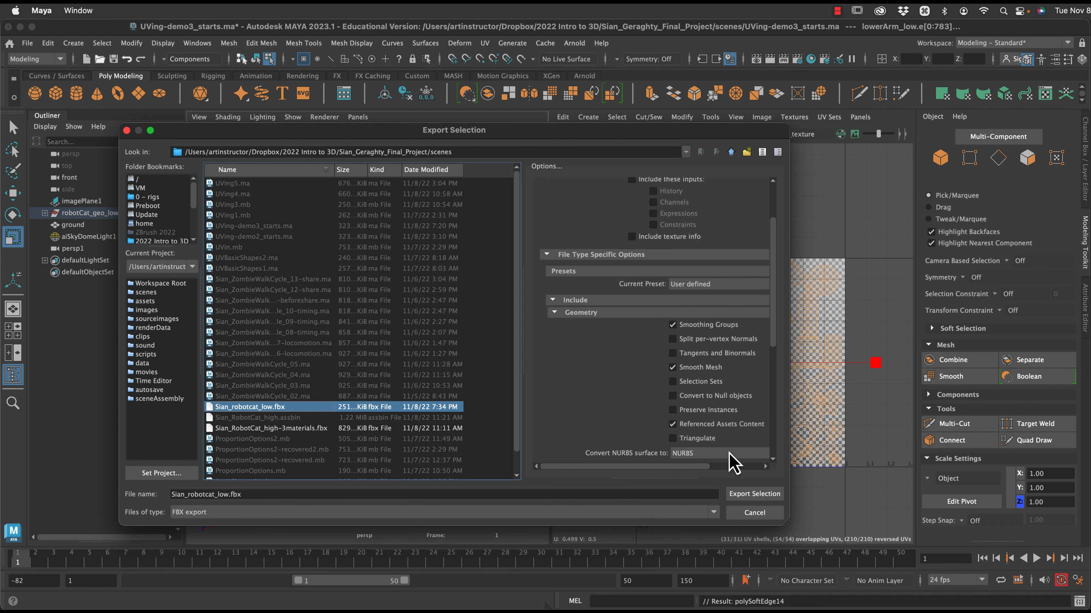
left_click(757, 495)
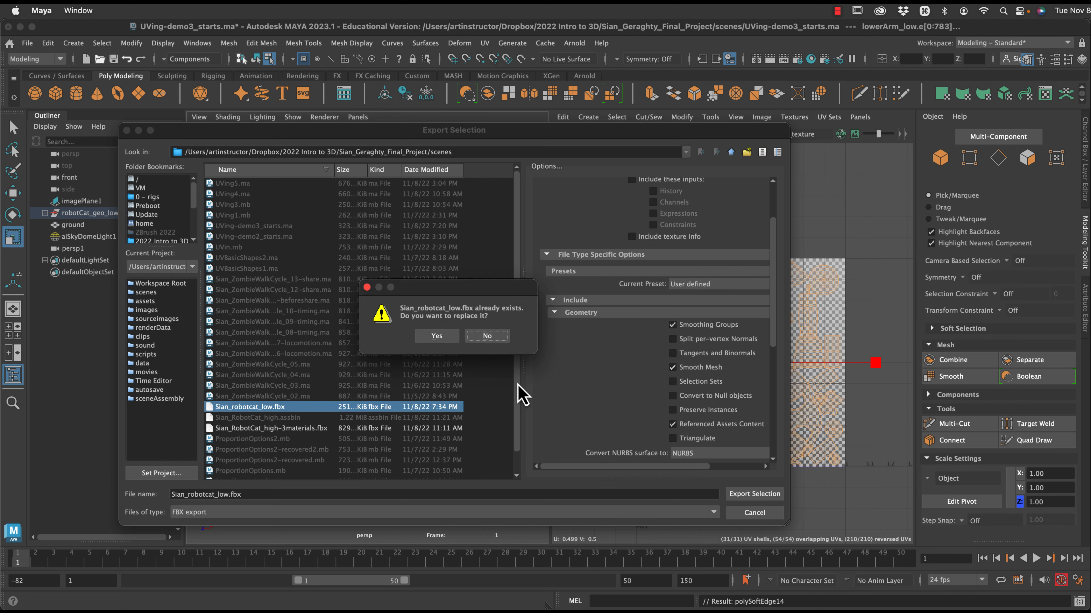
left_click(448, 337)
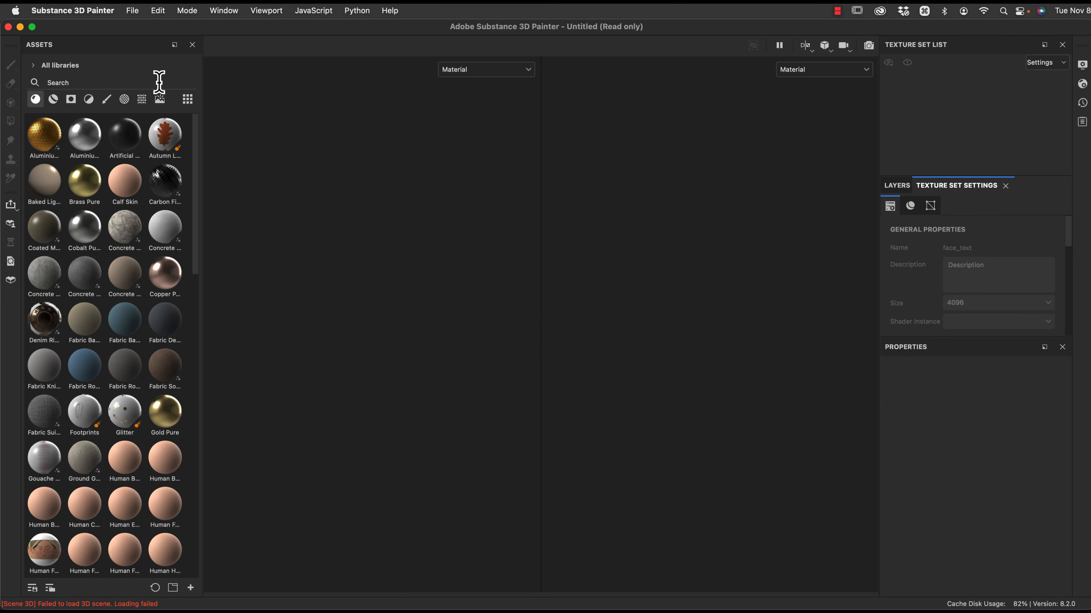
- Create a new project from the re-exported low-poly robot cat FBX, discarding the current project's unsaved changes
left_click(132, 10)
left_click(176, 29)
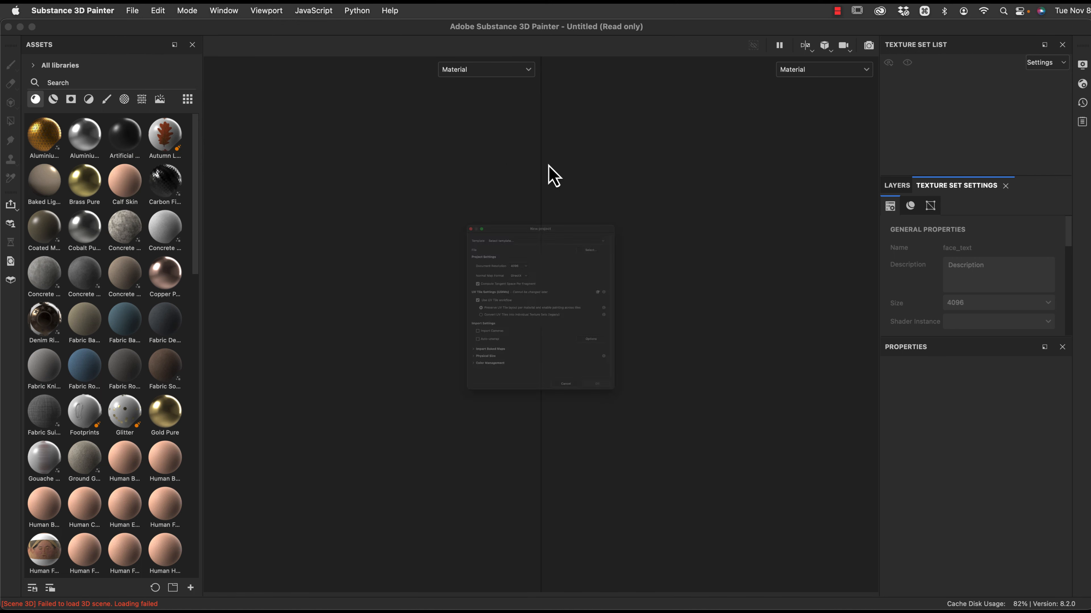
left_click(659, 183)
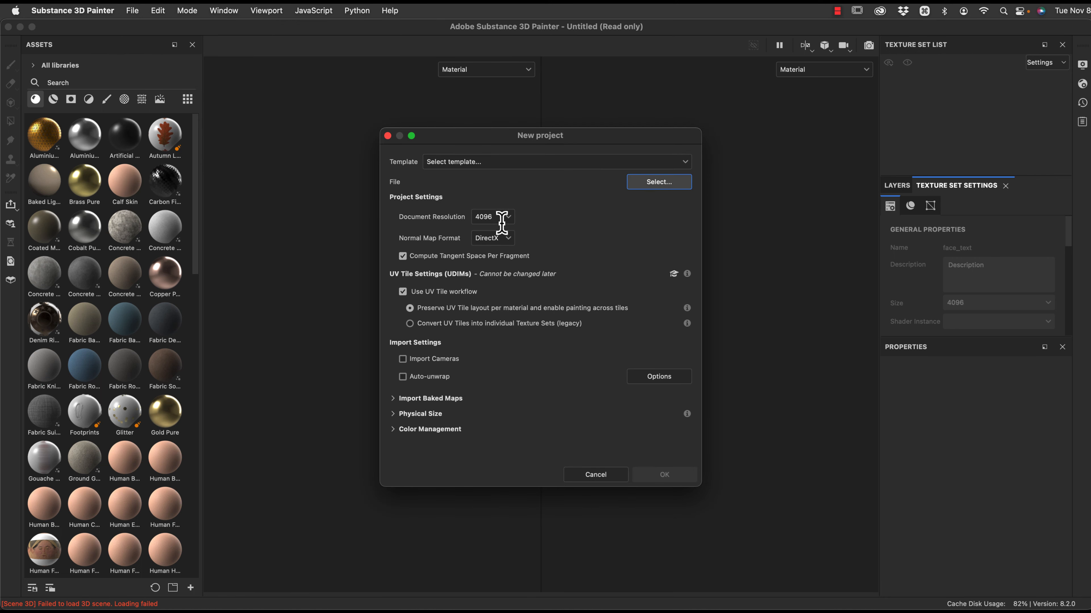
left_click(565, 232)
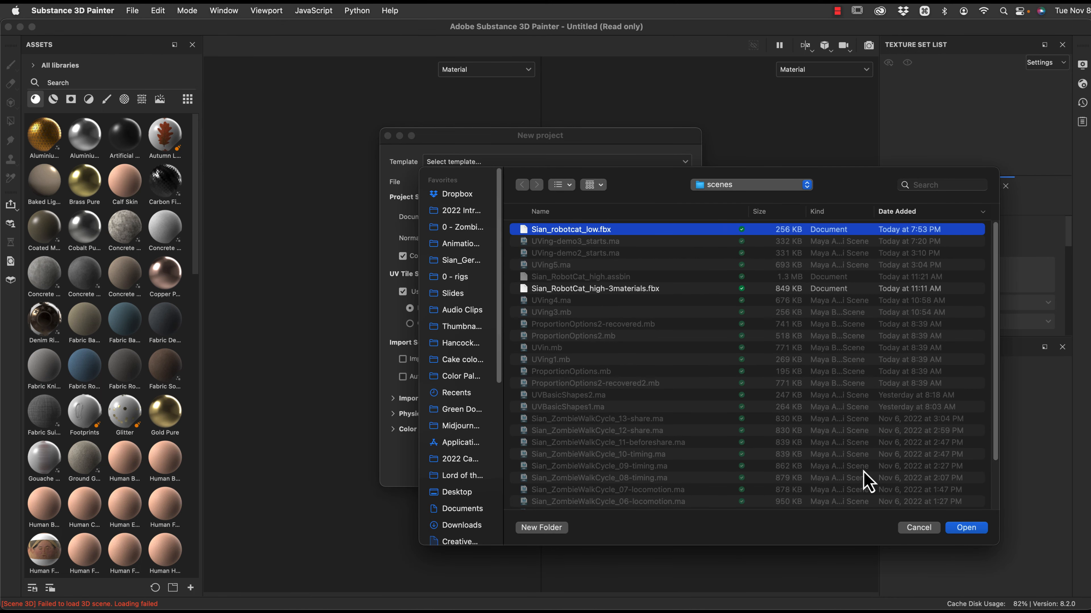
left_click(964, 532)
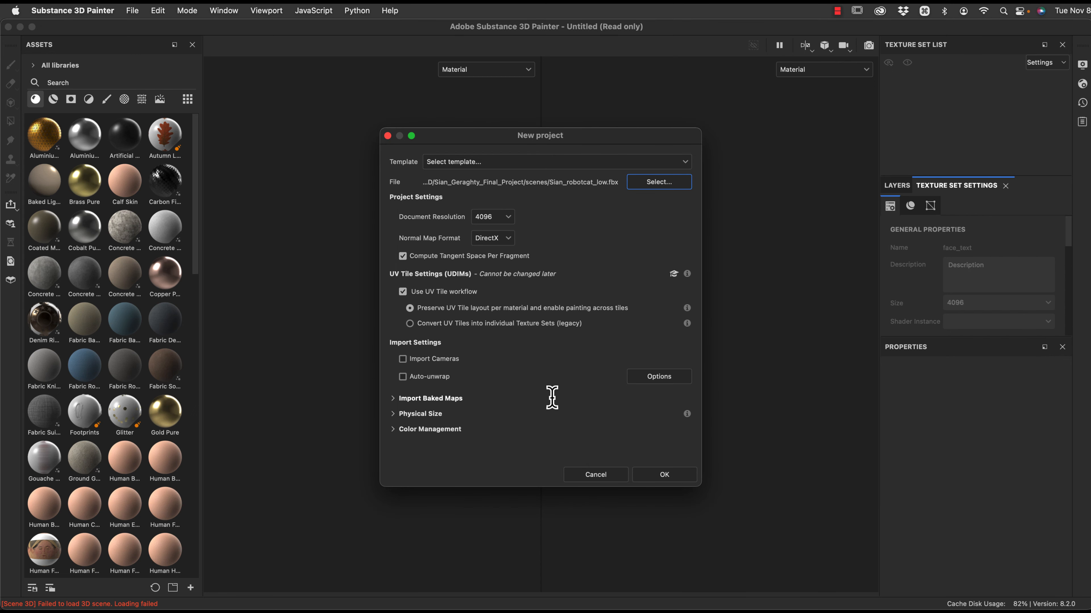
left_click(670, 474)
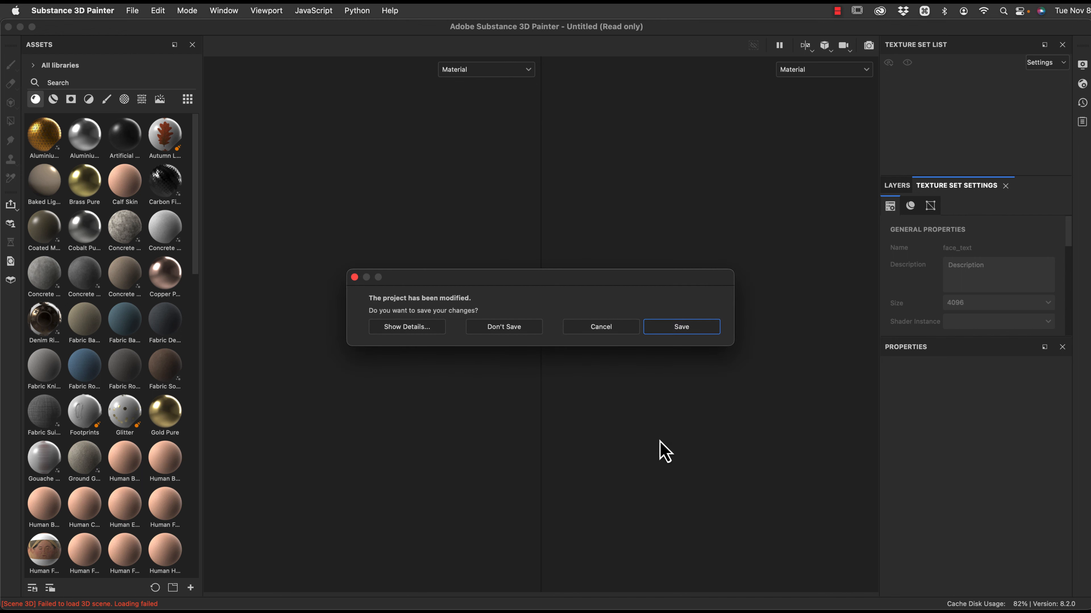
left_click(502, 326)
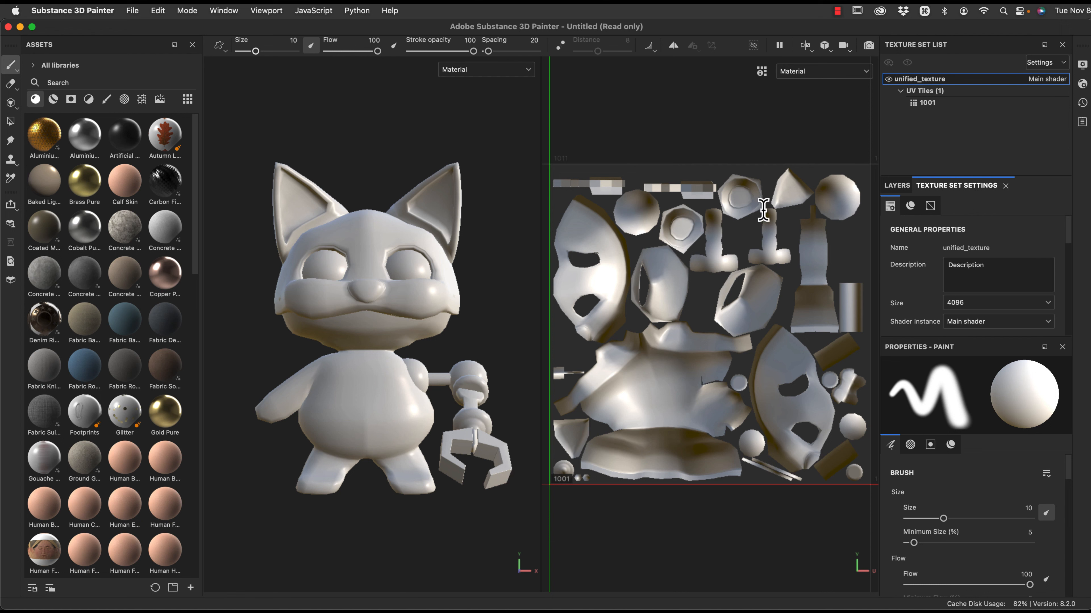
- In Maya, duplicate the robotCat_geo_low group in a single perspective view and rename the copy robotCat_geo_high
left_click(958, 103)
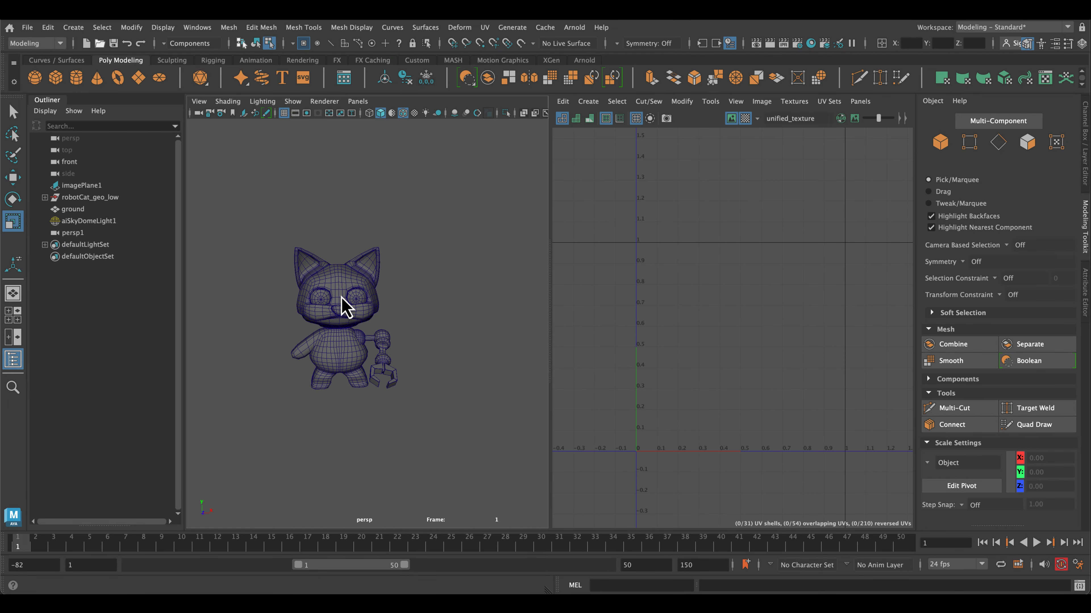
left_click(13, 293)
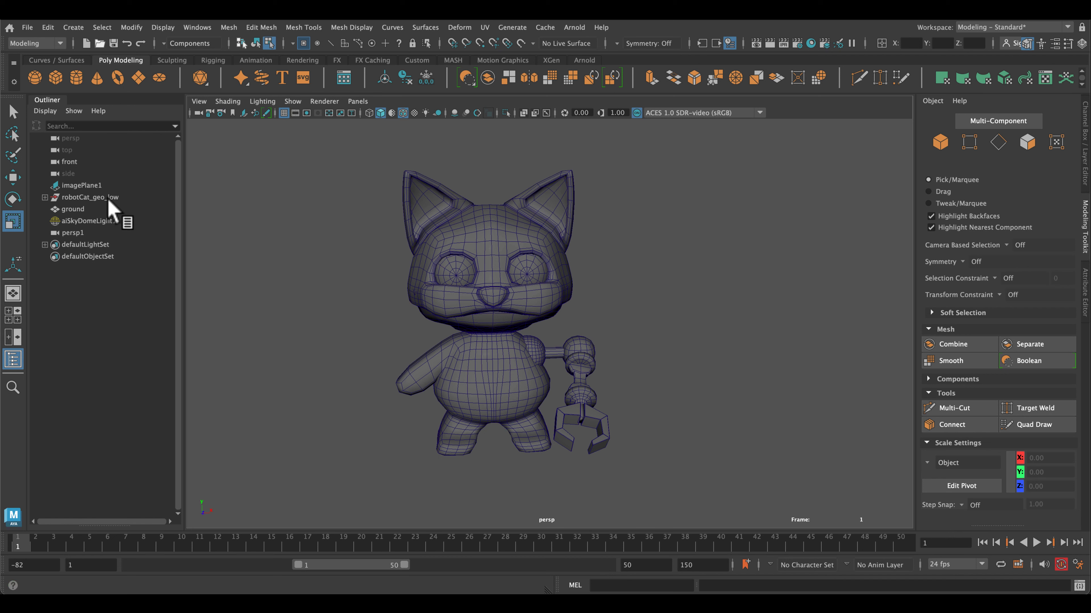
left_click(50, 197)
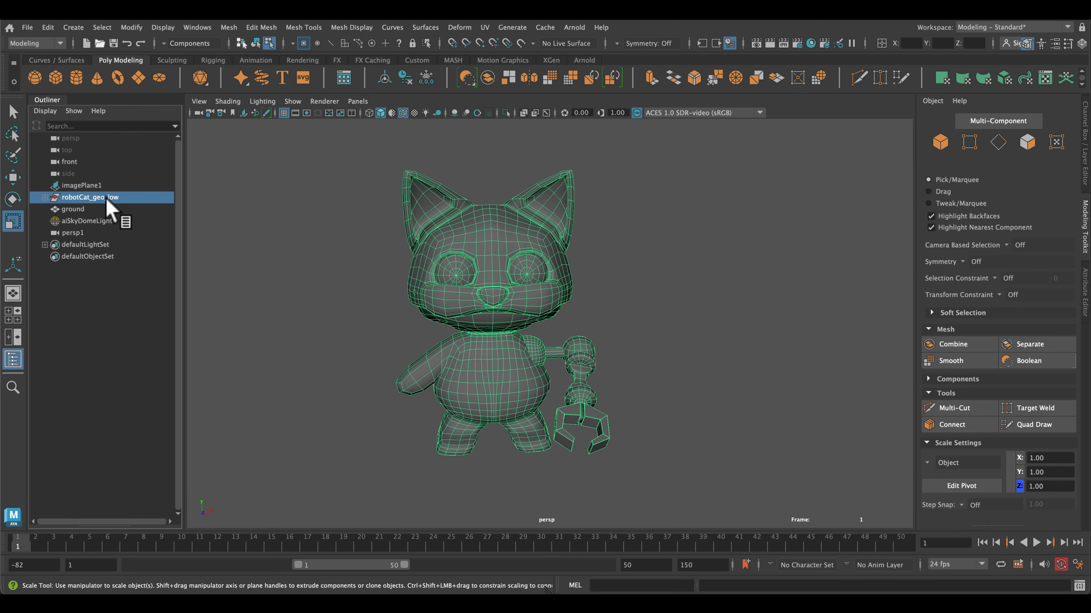
key("super+d")
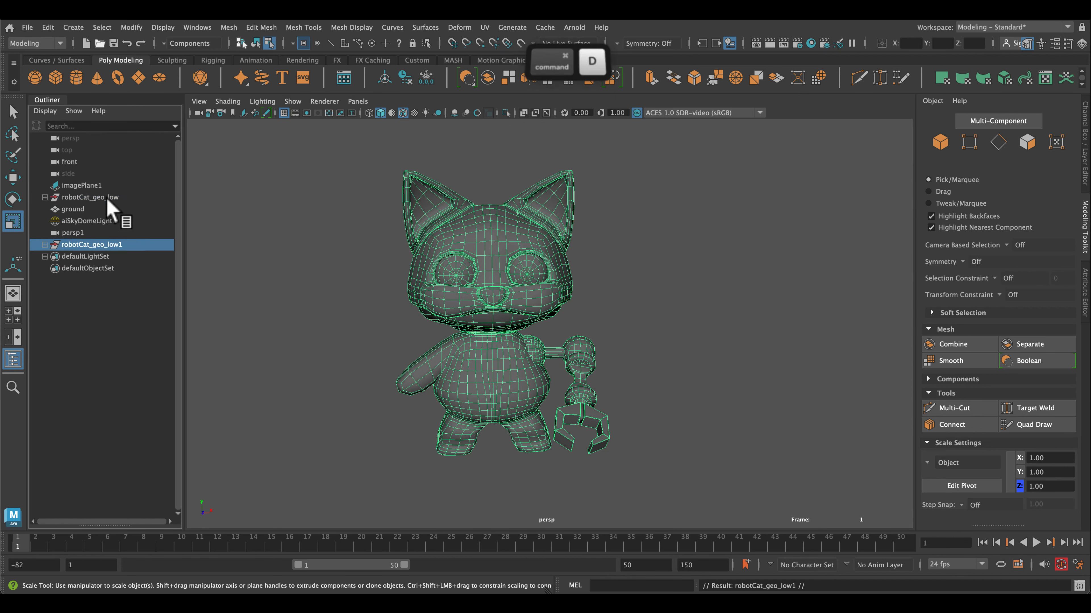
double_click(107, 245)
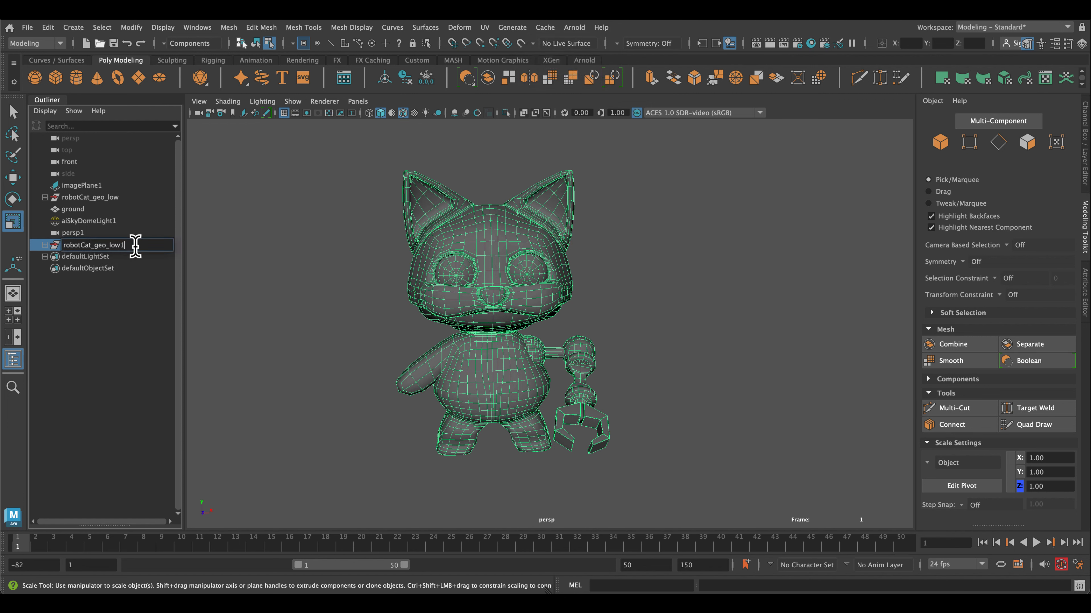
key("BackSpace")
key("BackSpace")
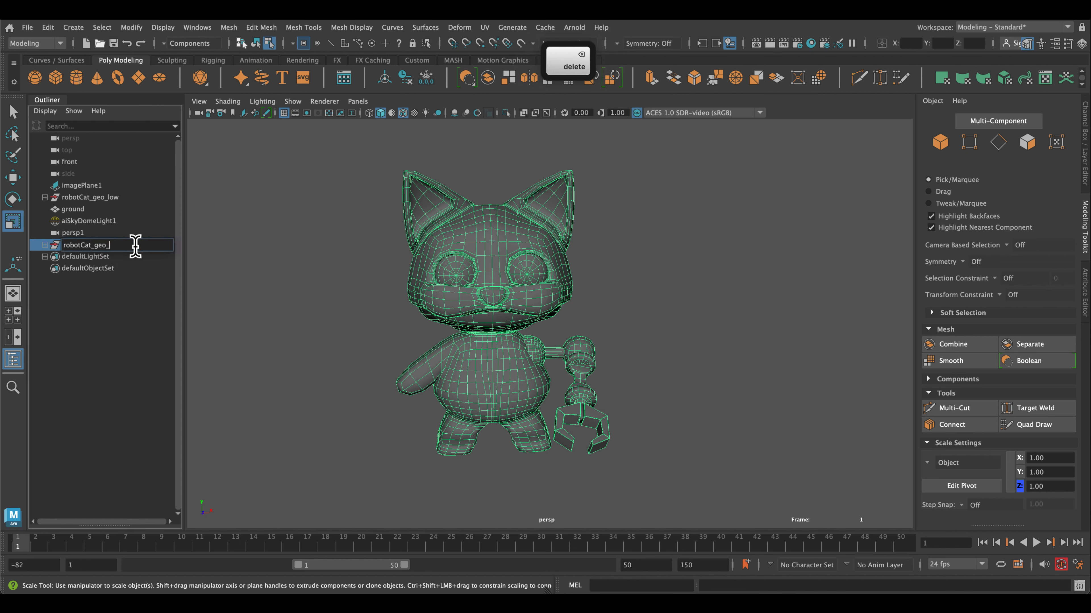
type("high\\")
key("BackSpace")
key("Return")
- Hide the original robotCat_geo_low group so only the duplicate stays in view
left_click(120, 198)
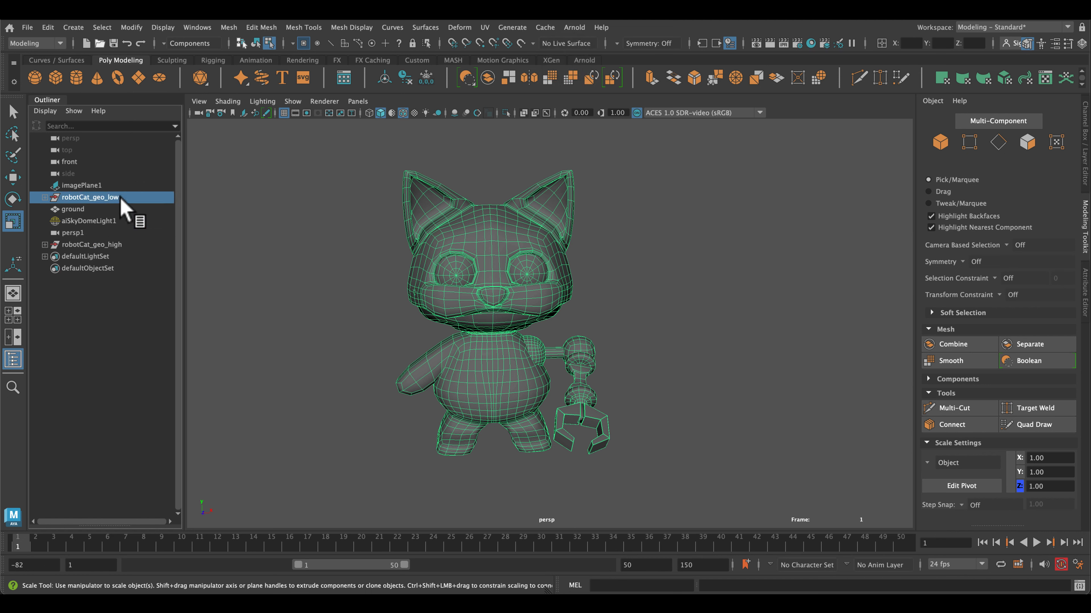
left_click(163, 28)
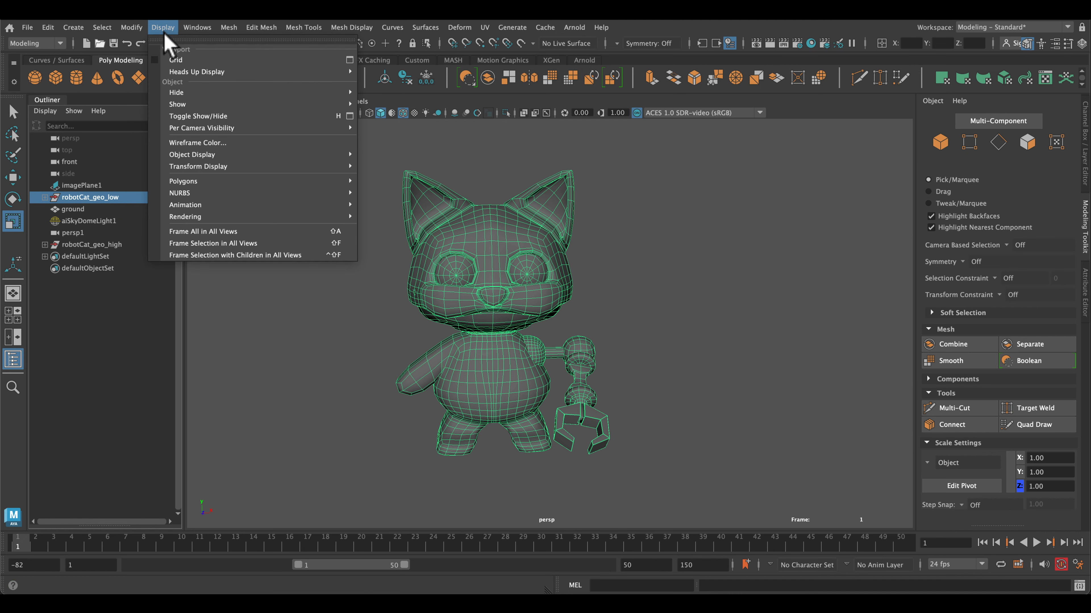
mouse_move(176, 94)
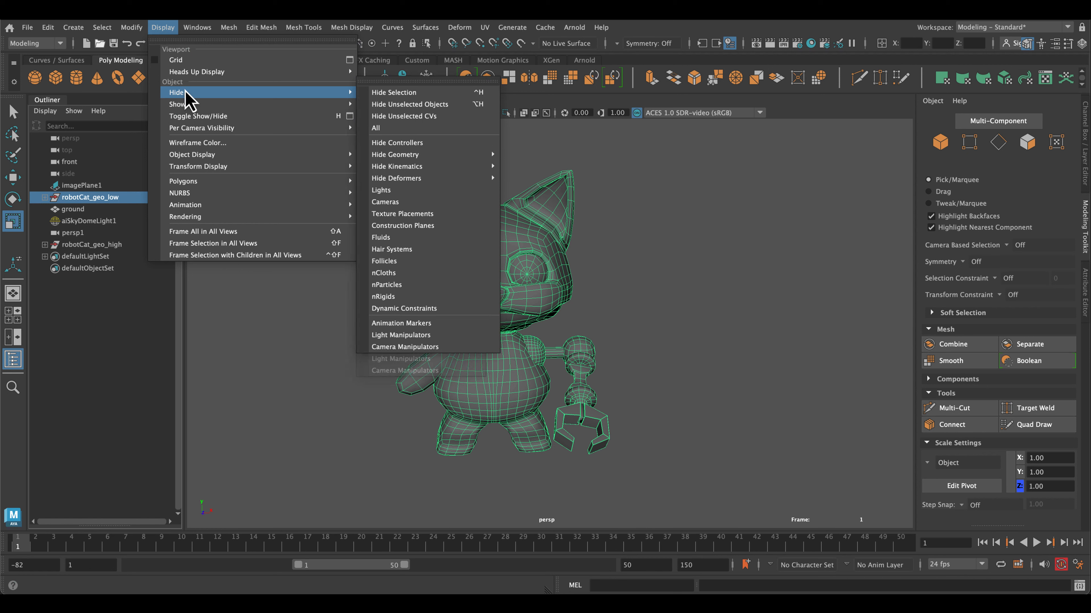
left_click(380, 94)
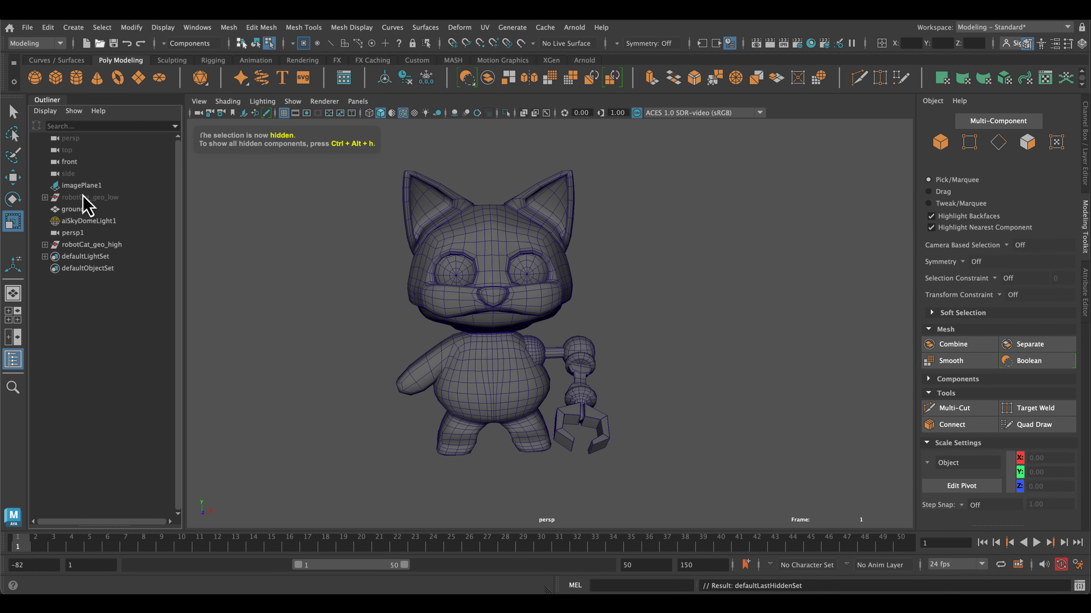
- Replace _low with _high in all names of the robotCat_geo_high hierarchy and check the meshes under Arm and eyes
left_click(114, 245)
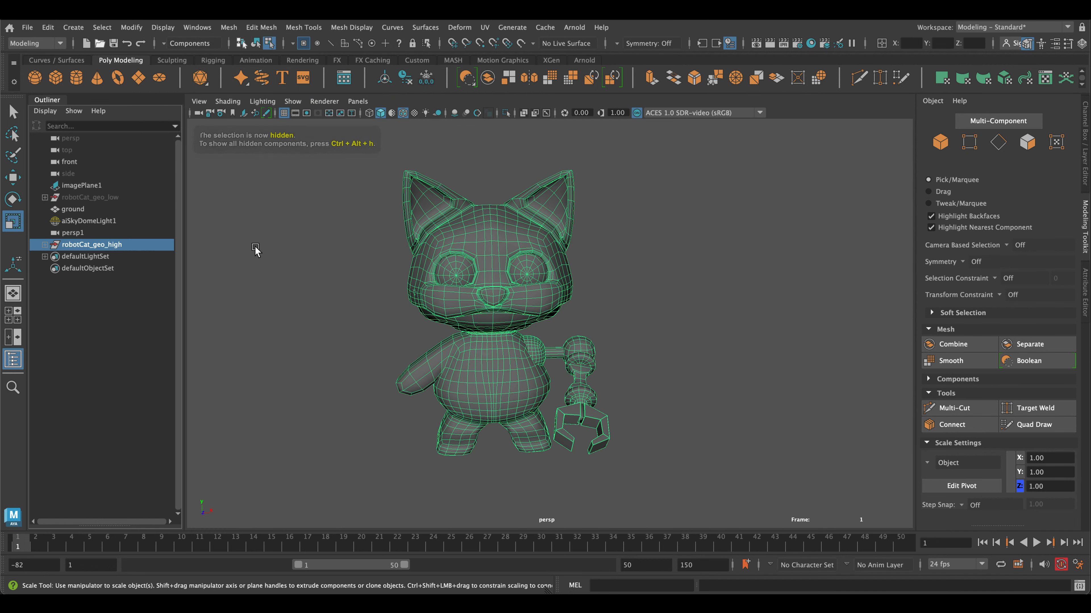
left_click(302, 191)
left_click_drag(335, 153, 699, 509)
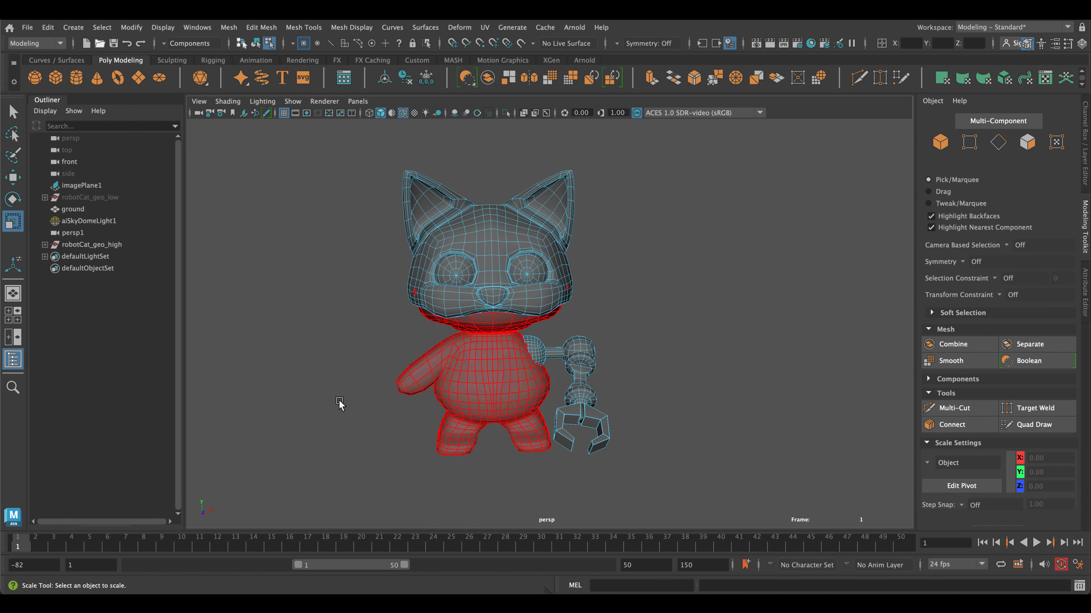
left_click(45, 245)
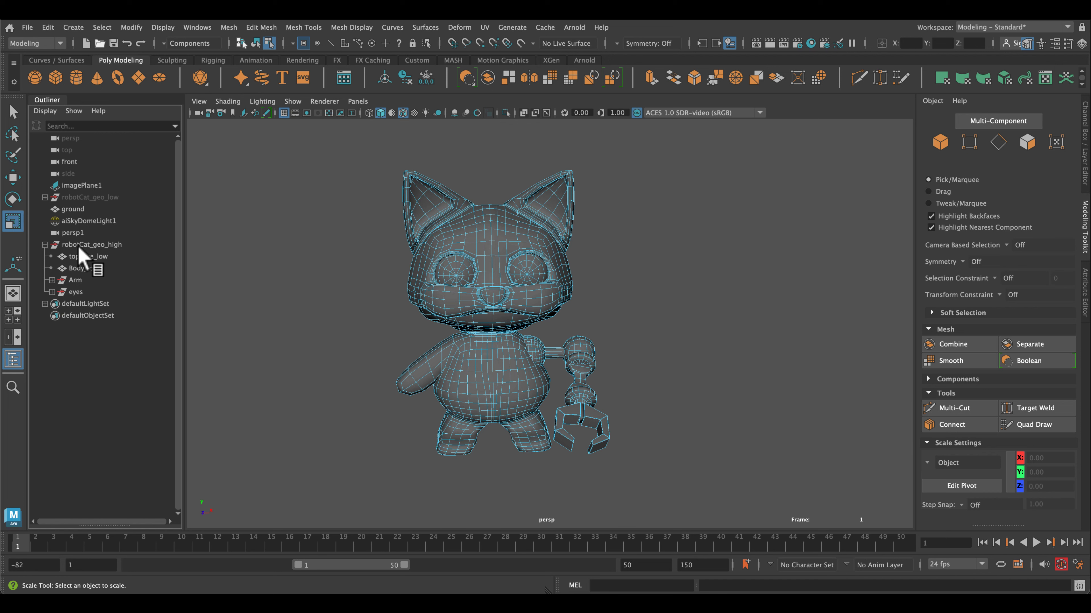
left_click(79, 247)
left_click(87, 294, "shift")
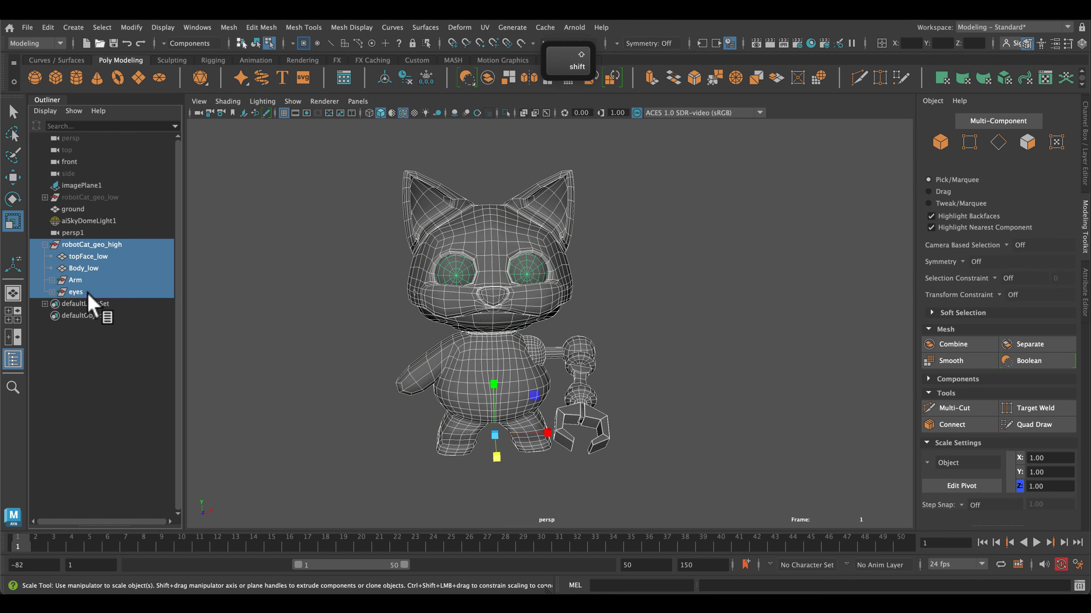
left_click(142, 27)
left_click(185, 226)
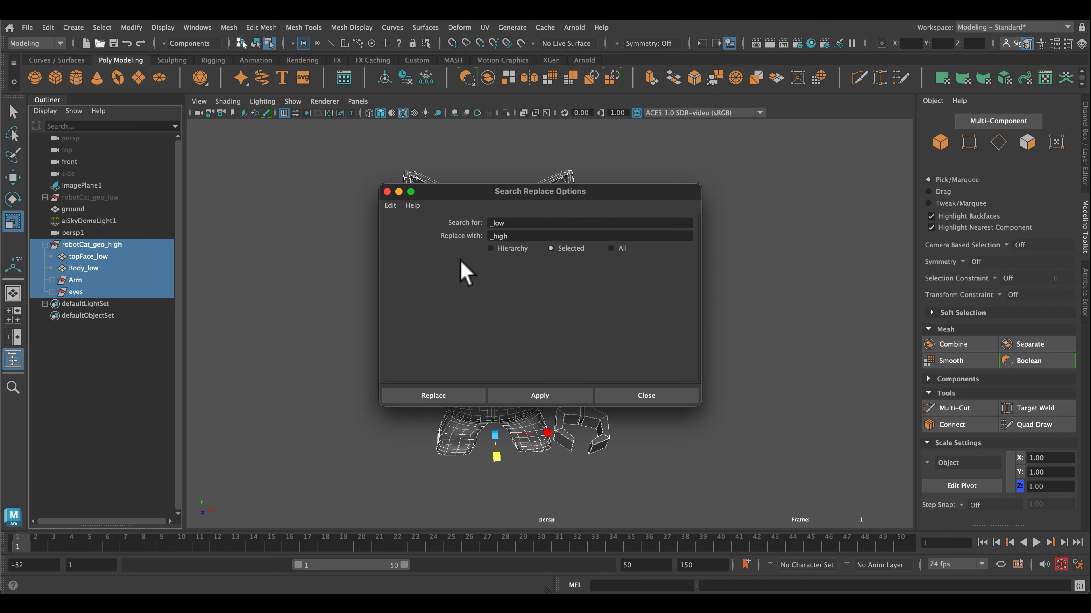
left_click(491, 249)
left_click(434, 395)
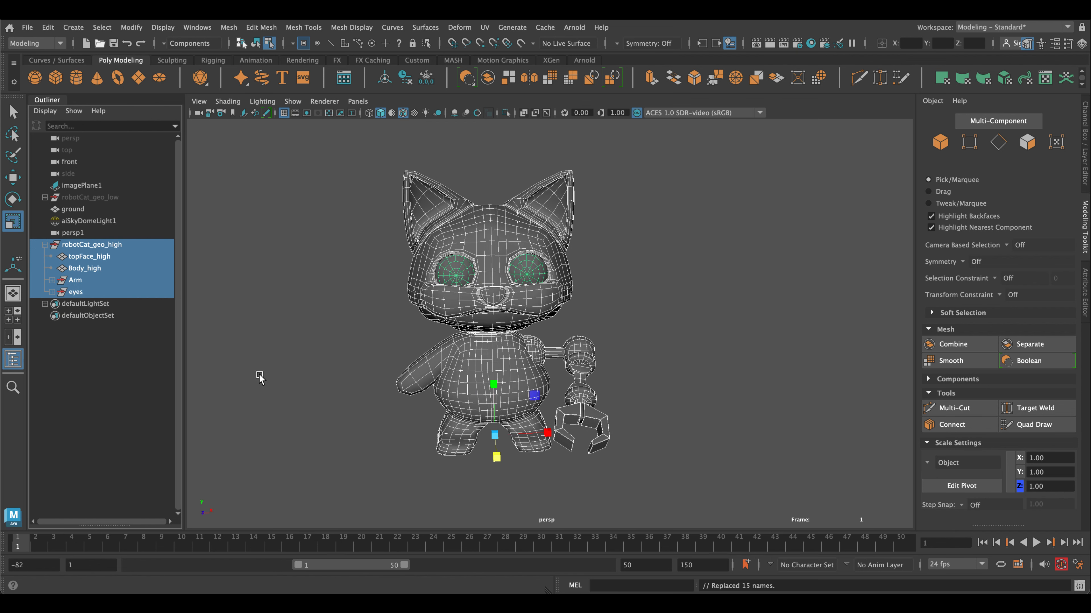
left_click(52, 280)
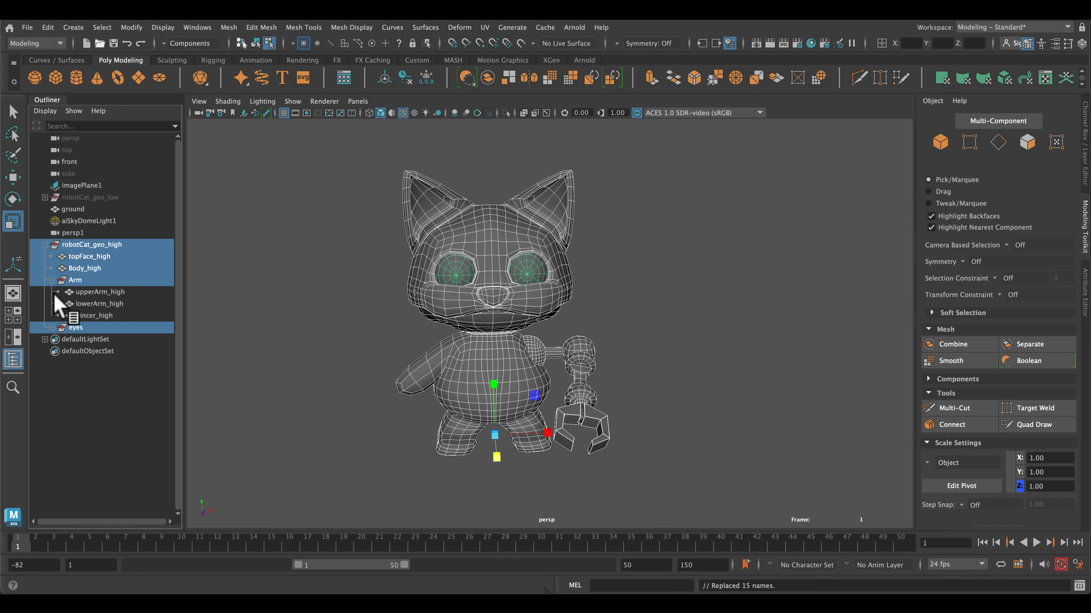
left_click(52, 327)
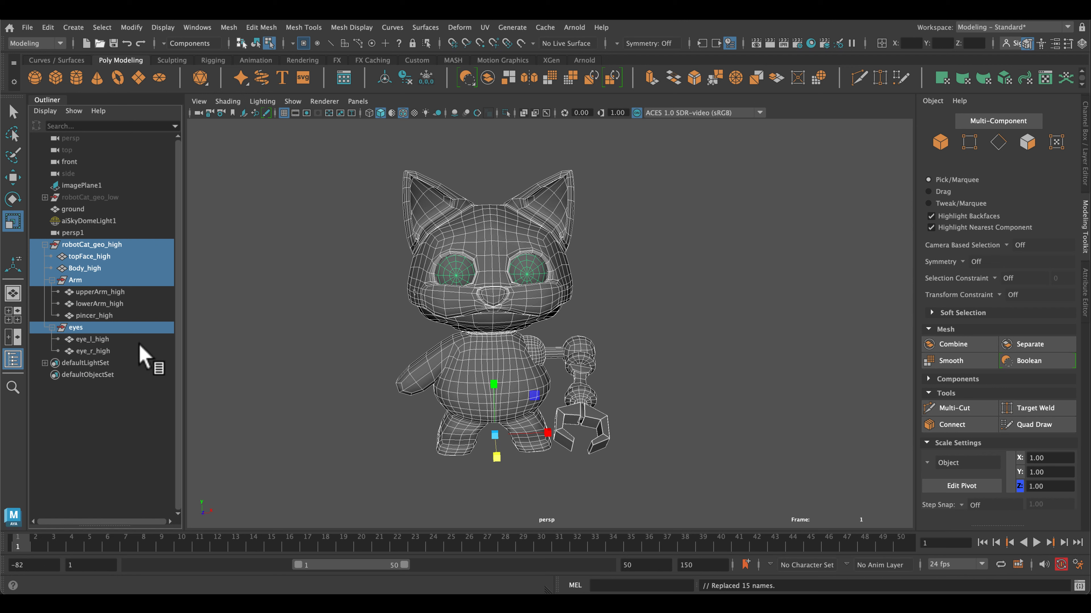
left_click(239, 343)
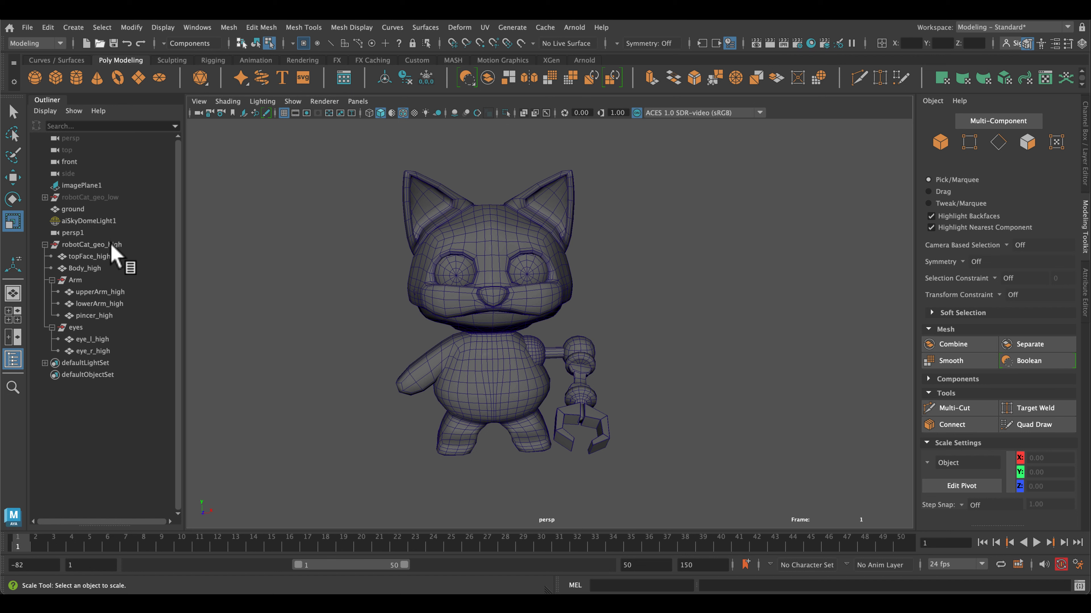
- Return the topFace_high mesh to object mode and apply Smooth to it with one division
left_click(432, 204)
left_click(227, 26)
left_click(255, 165)
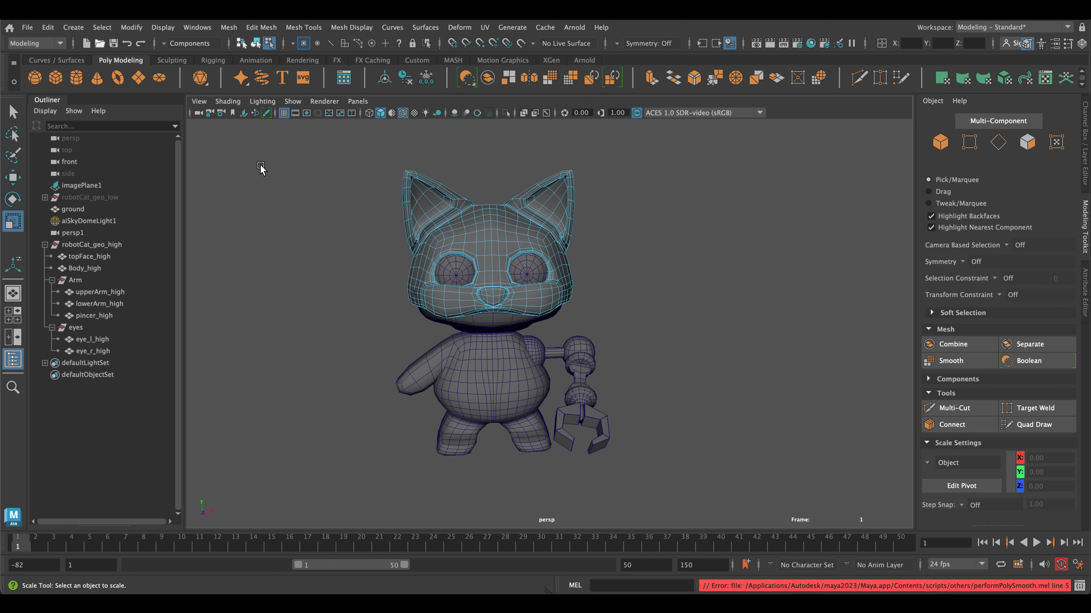
right_click_drag(546, 235, 591, 208)
left_click(228, 26)
left_click(256, 164)
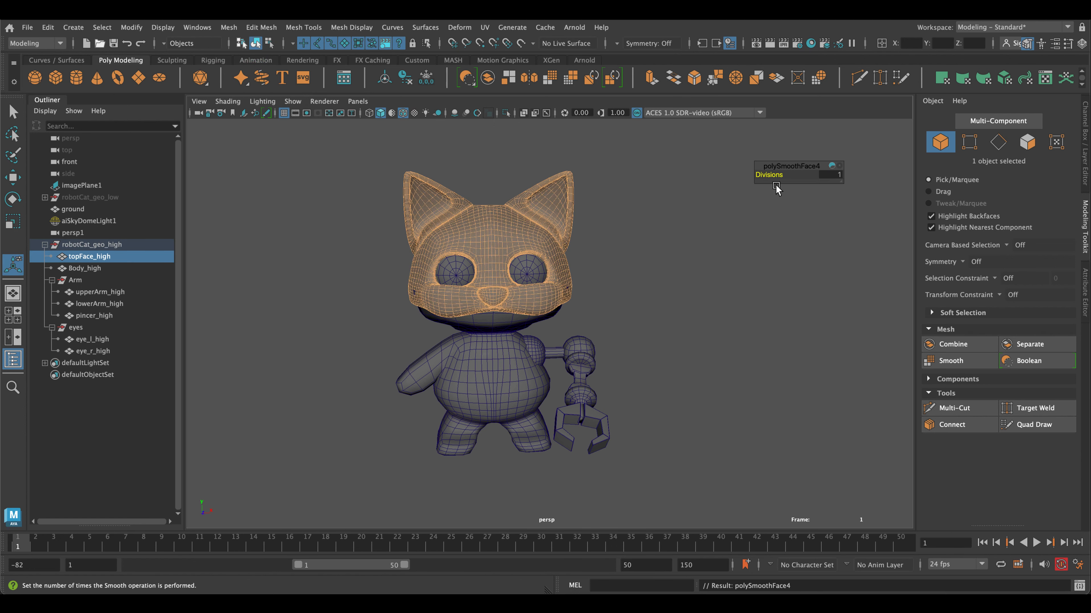
- Repeat Smooth on the robot cat's body, both eyes and the upper arm
left_click(485, 378)
key("g")
left_click(456, 273)
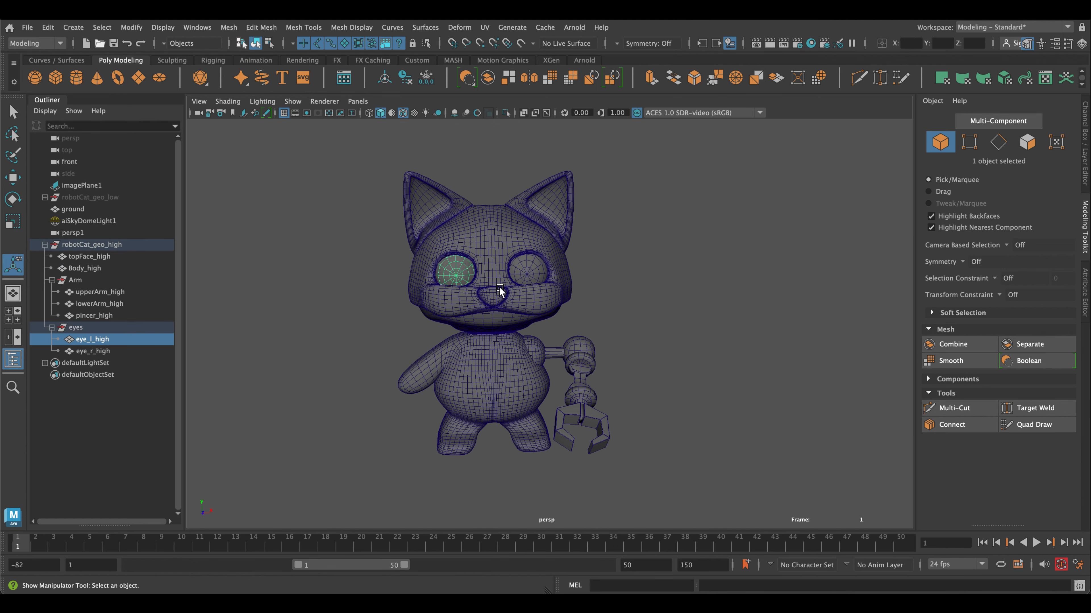
left_click(524, 272, "shift")
key("g")
left_click(542, 352)
key("g")
left_click(587, 358)
key("g")
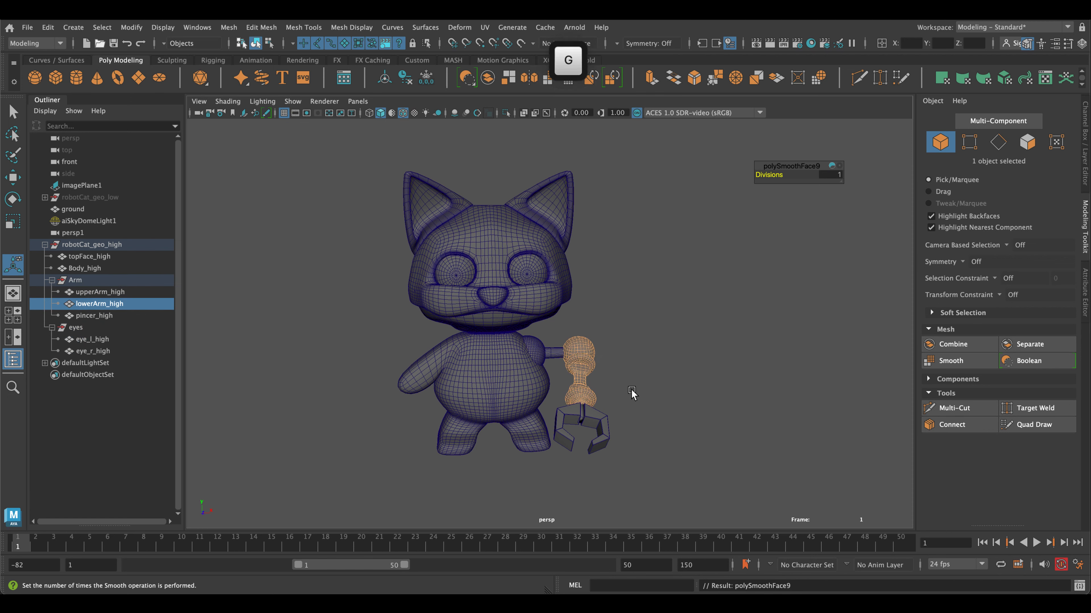
left_click_drag(632, 388, 643, 416, "alt")
key("super+z")
- Separate the lower arm into its individual meshes and smooth the ball at its upper end
right_click(583, 324)
left_click(1029, 345)
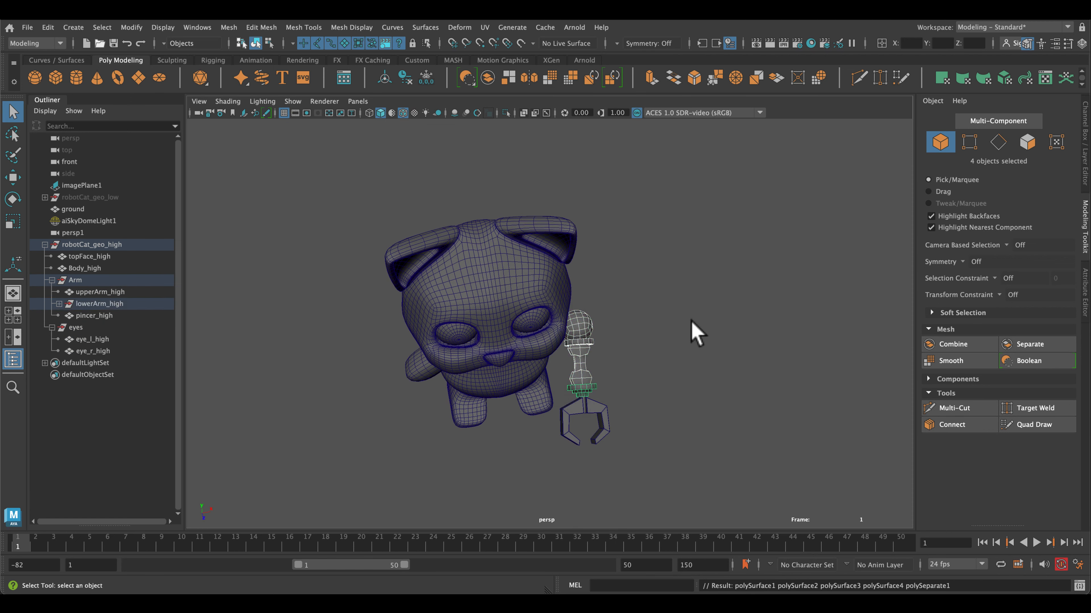
left_click(689, 322)
left_click(580, 326)
key("g")
left_click(626, 340)
left_click(580, 326)
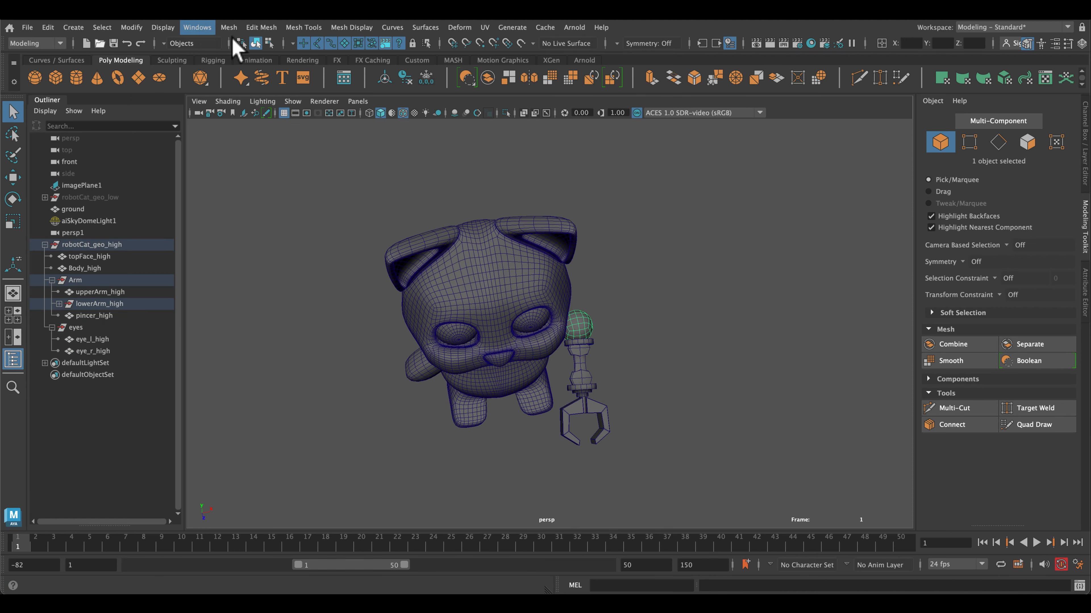
left_click(229, 28)
left_click(249, 169)
right_click_drag(619, 401, 767, 400, "alt")
middle_click_drag(767, 400, 714, 297, "alt")
right_click_drag(714, 297, 794, 296, "alt")
left_click(601, 201)
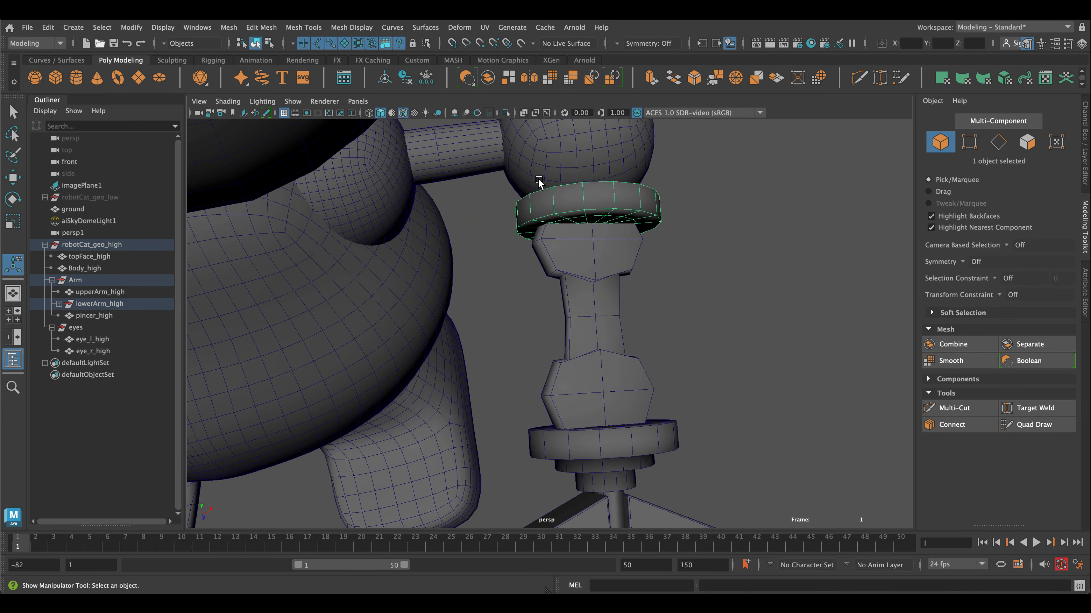
left_click(945, 379)
left_click(1025, 394)
type(".1")
left_click(797, 273)
key("super+z")
right_click_drag(619, 202, 665, 231, "alt")
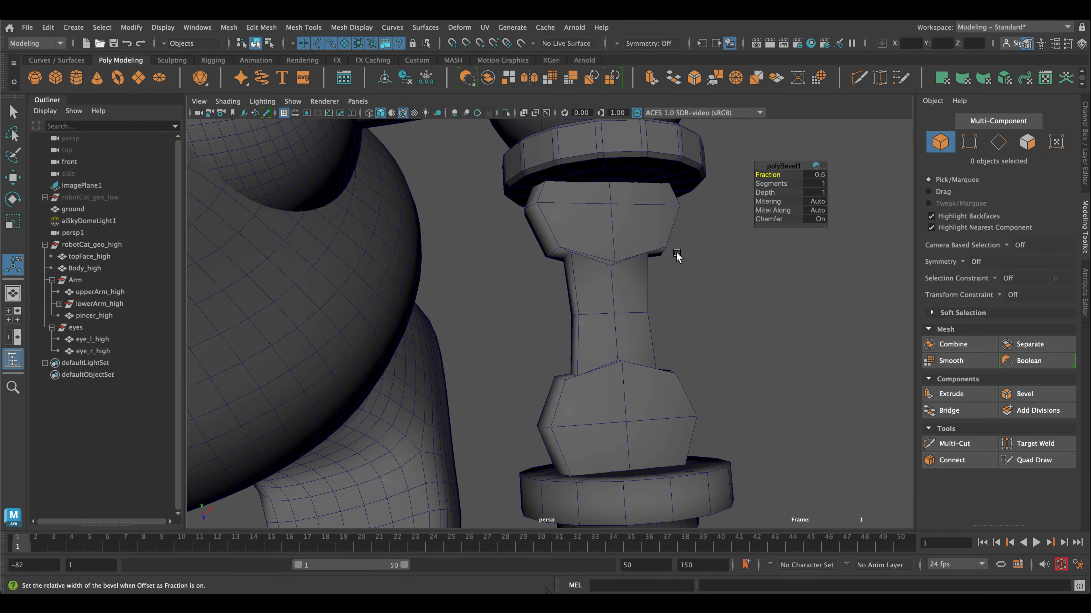
middle_click_drag(664, 231, 684, 276, "alt")
key("super+z")
key("super+z")
- Bevel the upper and lower outer edge loops of the flat ring beneath the arm's ball with a fraction of 0.05
right_click_drag(631, 247, 631, 210)
double_click(620, 214)
double_click(614, 249, "shift")
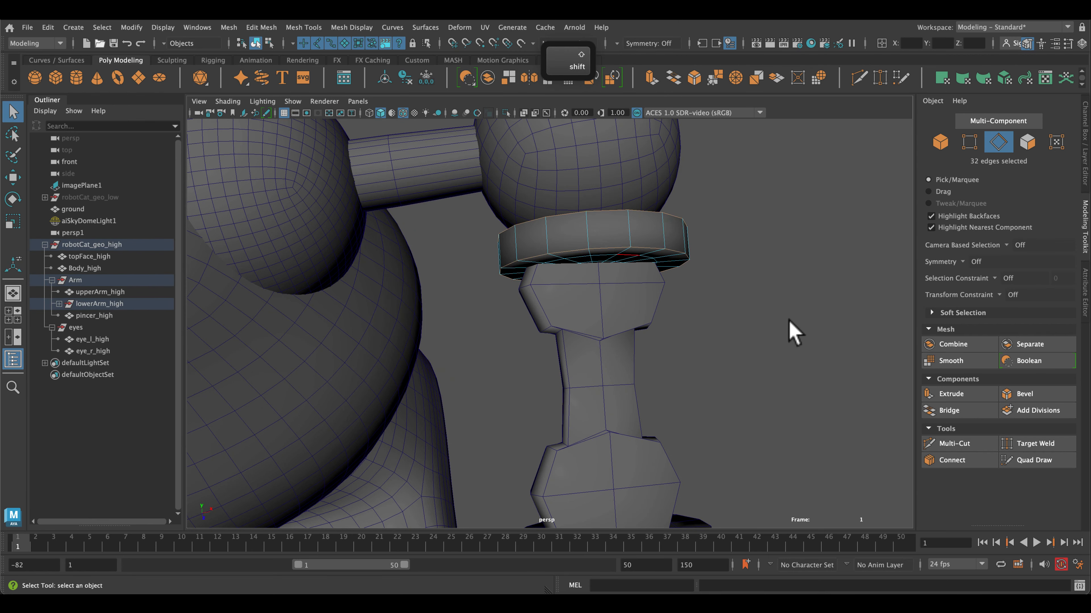
left_click(1026, 395)
left_click(816, 174)
type(".1")
key("Return")
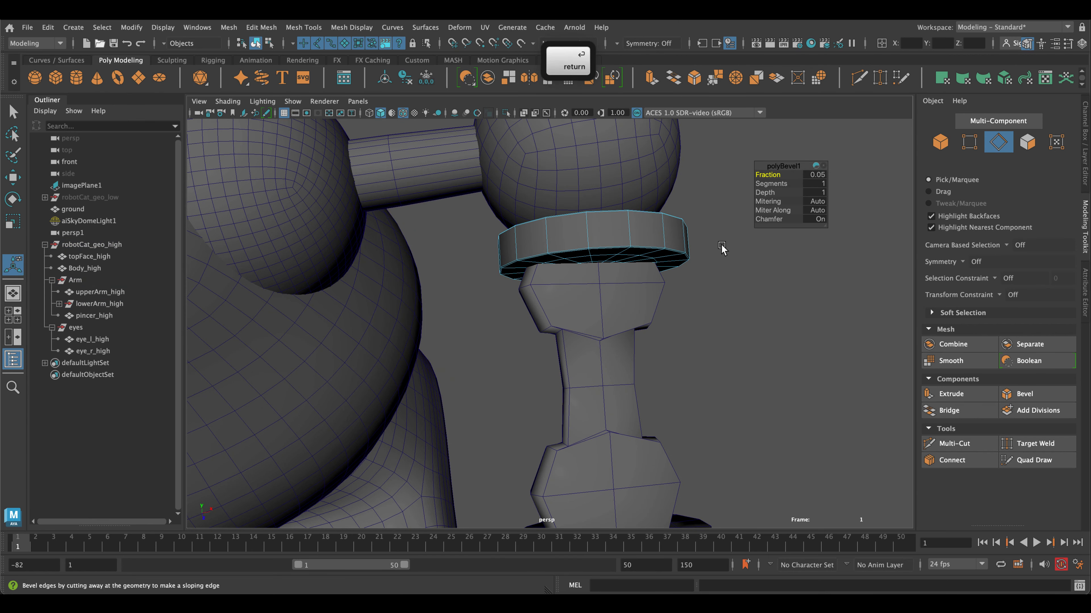
- Bevel the rim edge loops of the stepped disc at the lower end of the arm and preview it smoothed
left_click(706, 340)
middle_click_drag(711, 521, 707, 403, "alt")
left_click(669, 436)
right_click_drag(554, 421, 591, 317)
double_click(644, 412)
double_click(663, 452, "shift")
double_click(645, 472, "shift")
double_click(636, 499, "shift")
left_click_drag(685, 495, 701, 149, "alt")
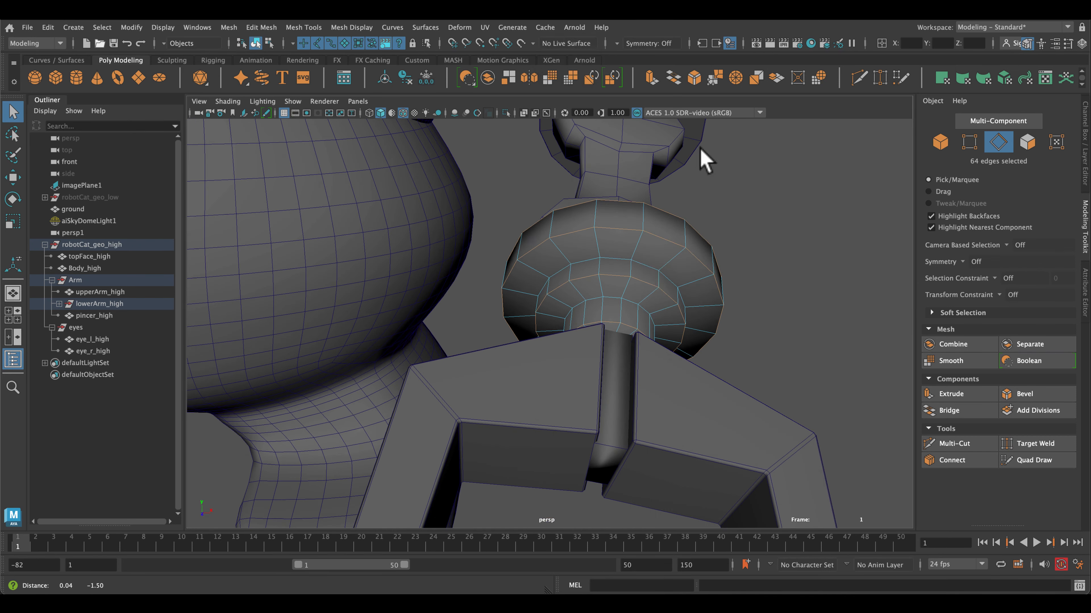
double_click(634, 267, "shift")
double_click(634, 294, "shift")
key("g")
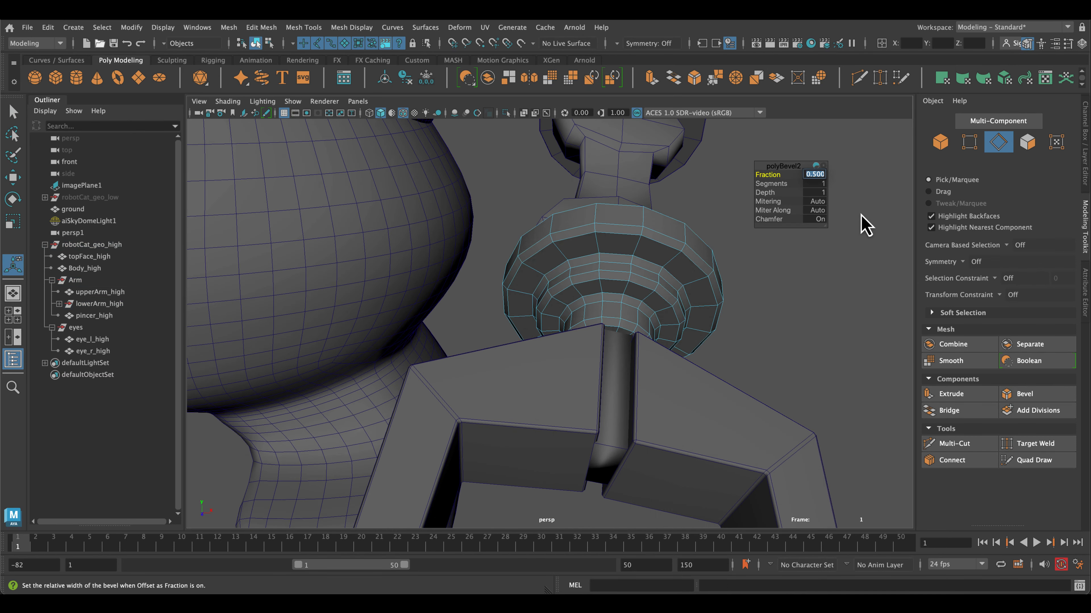
key("Return")
left_click_drag(854, 221, 799, 334, "alt")
middle_click_drag(784, 297, 766, 324, "alt")
key("3")
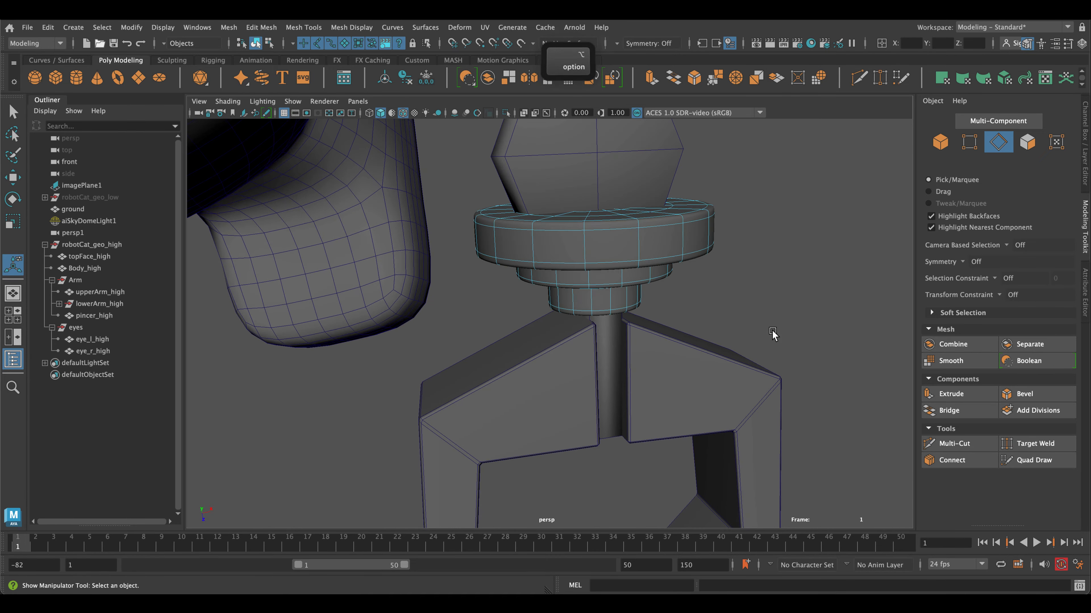
- Bevel the outline edge loops of the narrow-waisted arm shaft with a fraction of 0.1 and check it in smooth preview
left_click_drag(771, 344, 758, 365, "alt")
middle_click_drag(796, 250, 812, 368, "alt")
left_click(644, 365)
middle_click_drag(740, 297, 779, 368, "alt")
right_click_drag(705, 287, 706, 251)
double_click(741, 238)
double_click(597, 251, "shift")
left_click_drag(611, 362, 638, 336, "alt")
double_click(610, 343, "shift")
left_click(1024, 394)
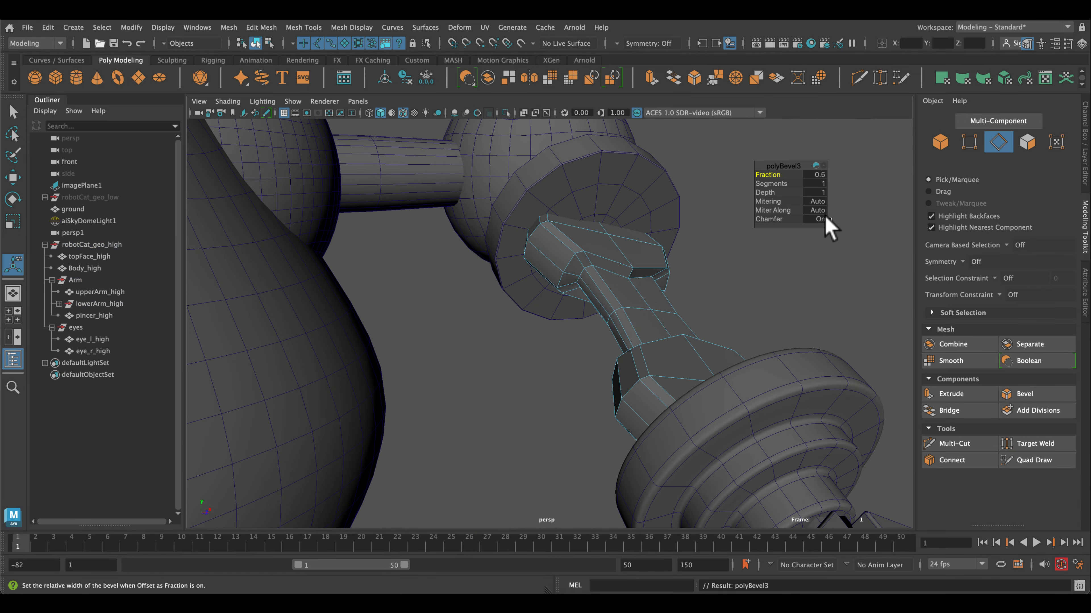
left_click(814, 174)
type(".1")
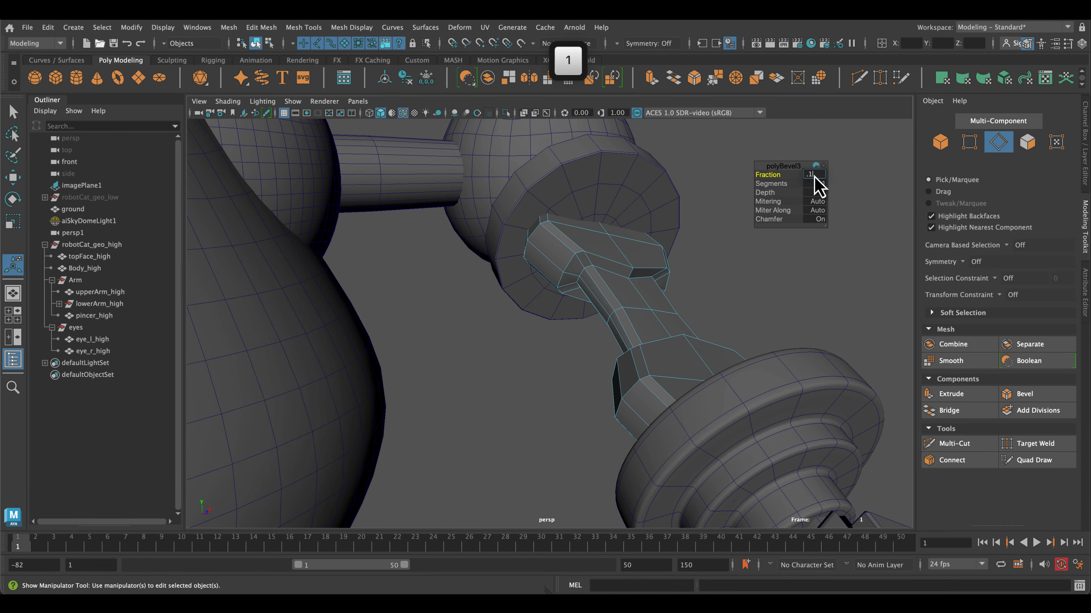
key("Return")
right_click_drag(686, 275, 725, 260)
key("3")
left_click_drag(708, 283, 664, 299, "alt")
key("1")
- Insert supporting edge loops with Multi-Cut around the inner corners where the arm shaft narrows, at its upper and lower ends
left_click(955, 444)
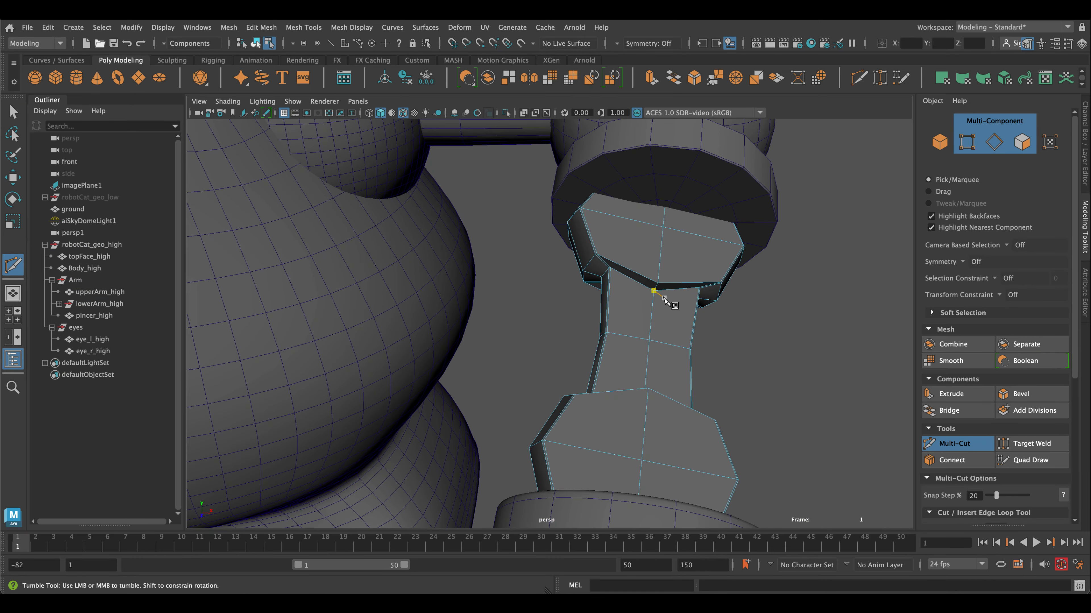
left_click_drag(777, 324, 714, 302, "alt")
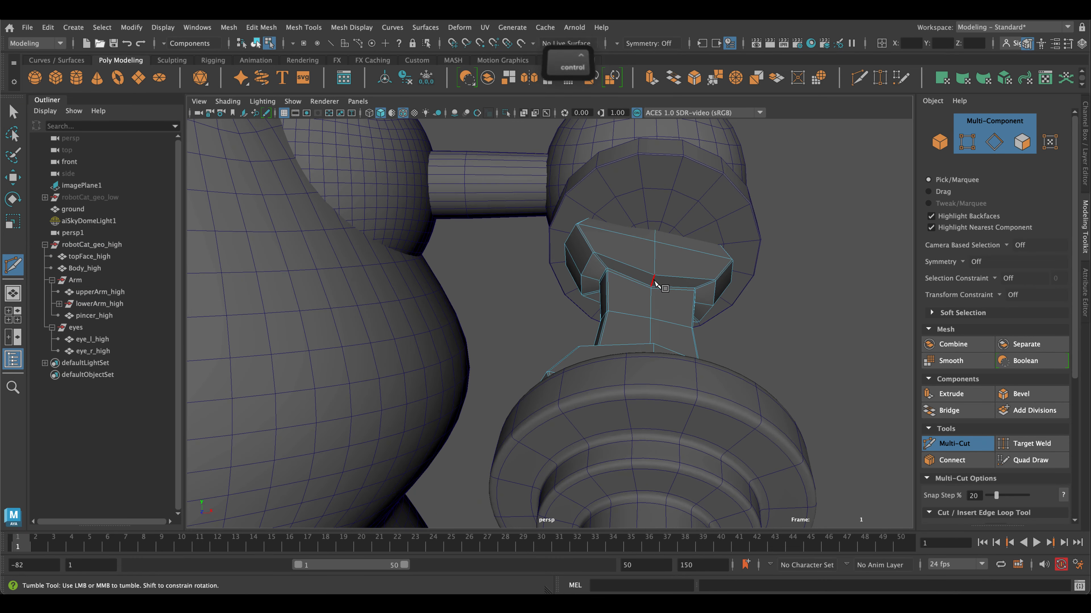
key("ctrl")
key("ctrl")
left_click(617, 205)
key("ctrl")
left_click_drag(778, 346, 730, 275, "alt")
key("ctrl")
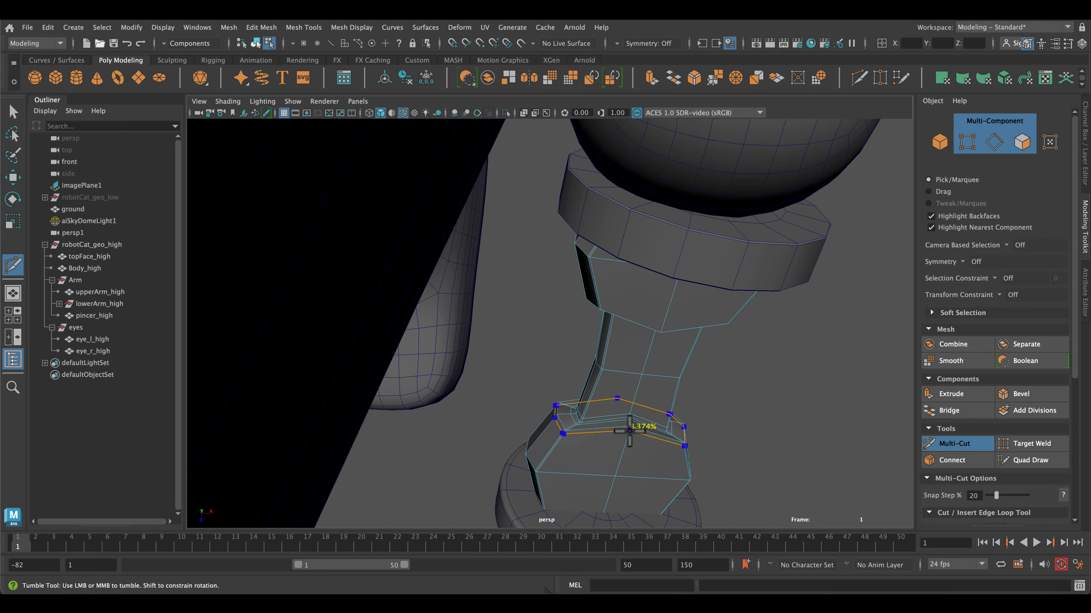
left_click_drag(769, 360, 730, 300, "alt")
key("ctrl")
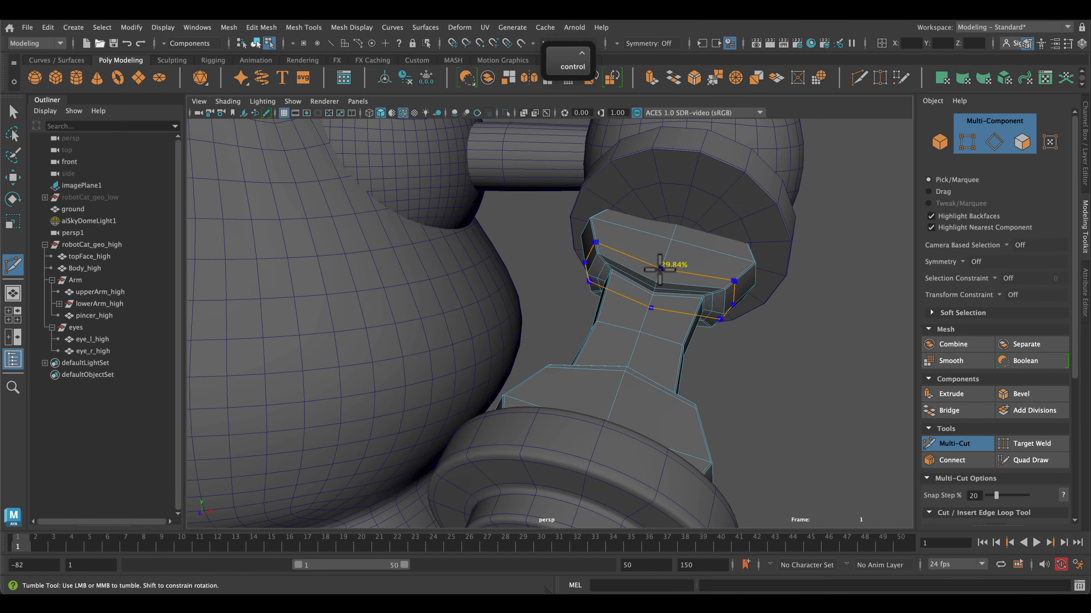
left_click_drag(773, 339, 795, 423, "alt")
key("ctrl")
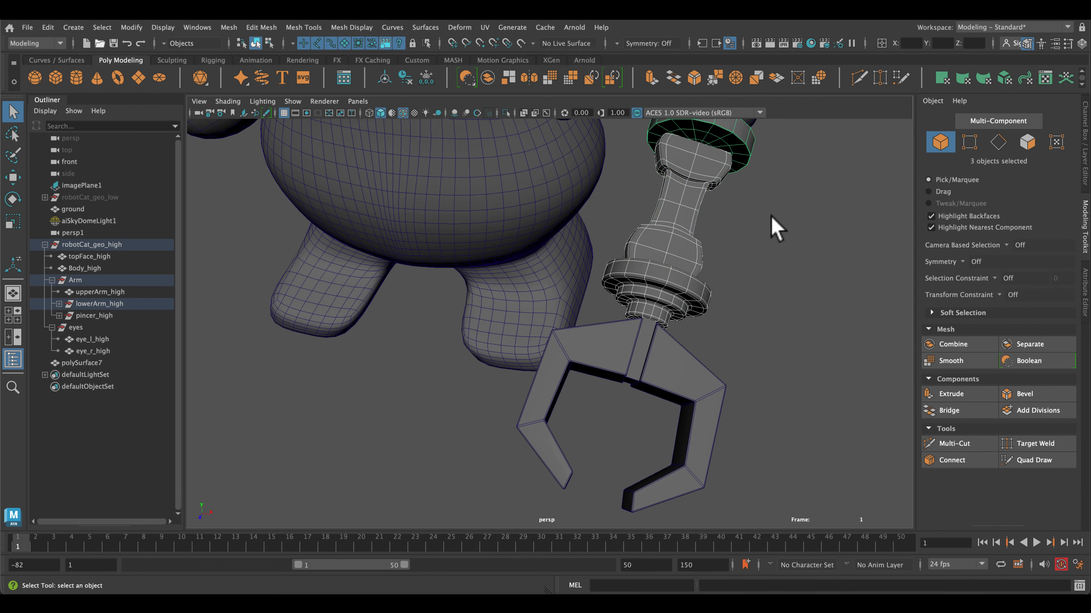
- Add the ball to the selected lower-arm pieces and combine them all into one mesh
left_click_drag(774, 225, 689, 268, "alt")
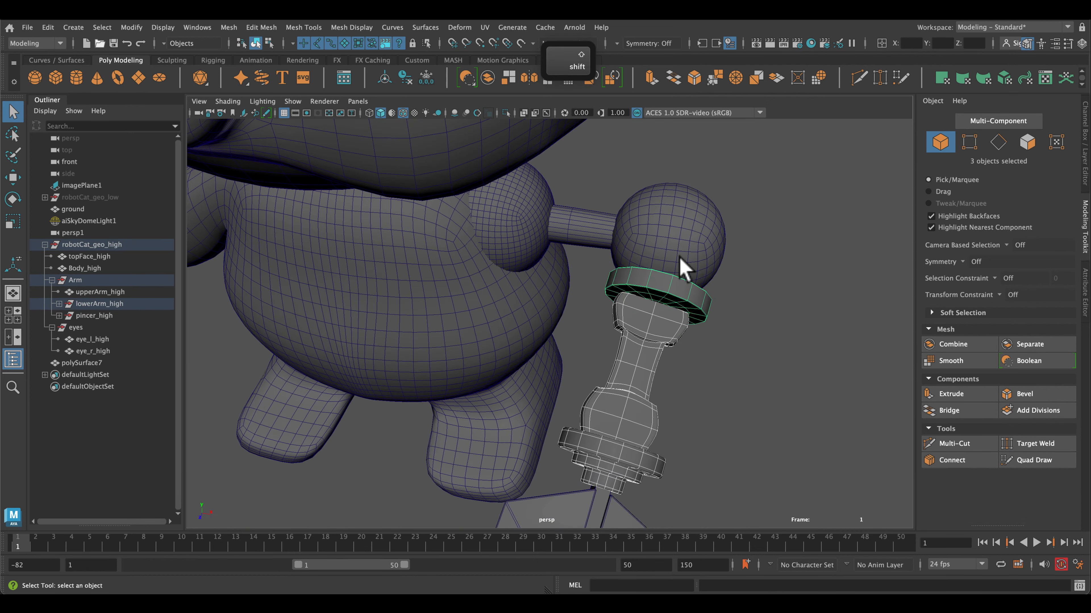
left_click(689, 262, "shift")
left_click(952, 344)
- Rename polySurface7 as lowerArm_high and polySurface4 as pincer_high
double_click(81, 363)
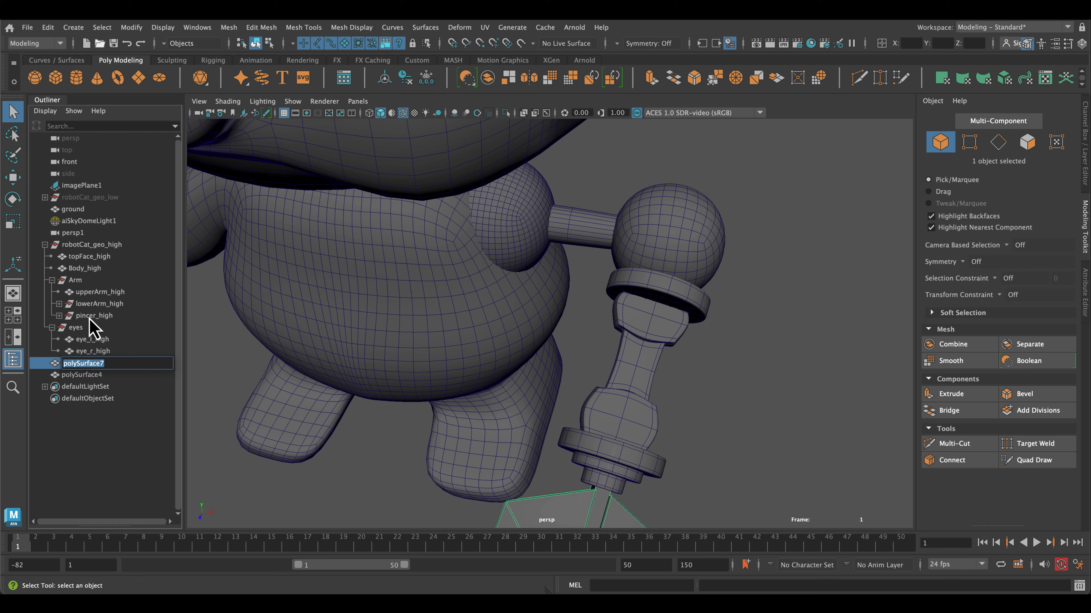
type("lowerArm_high")
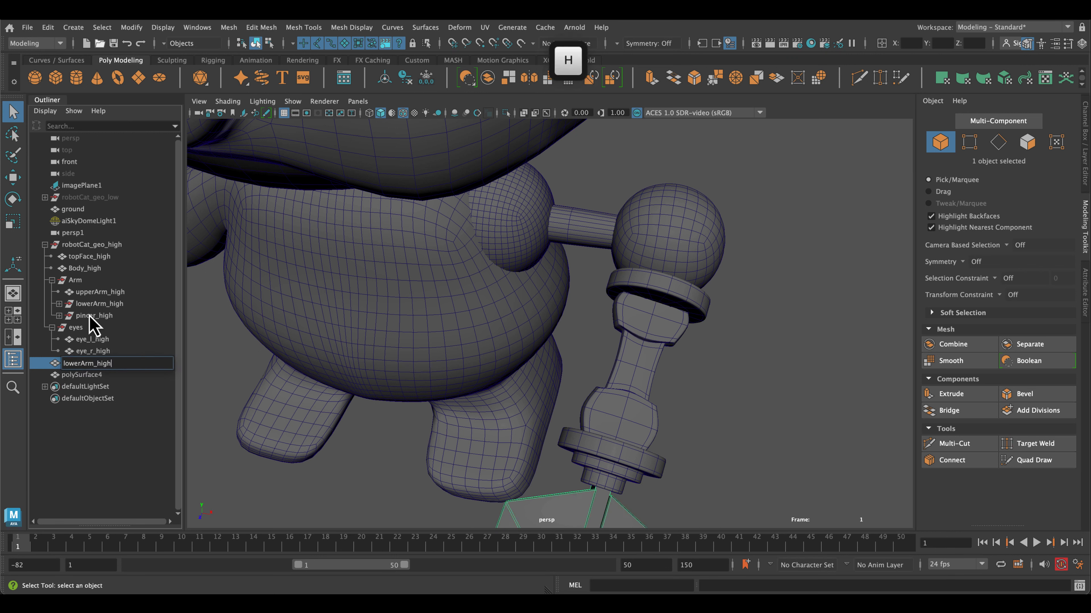
key("Return")
double_click(99, 374)
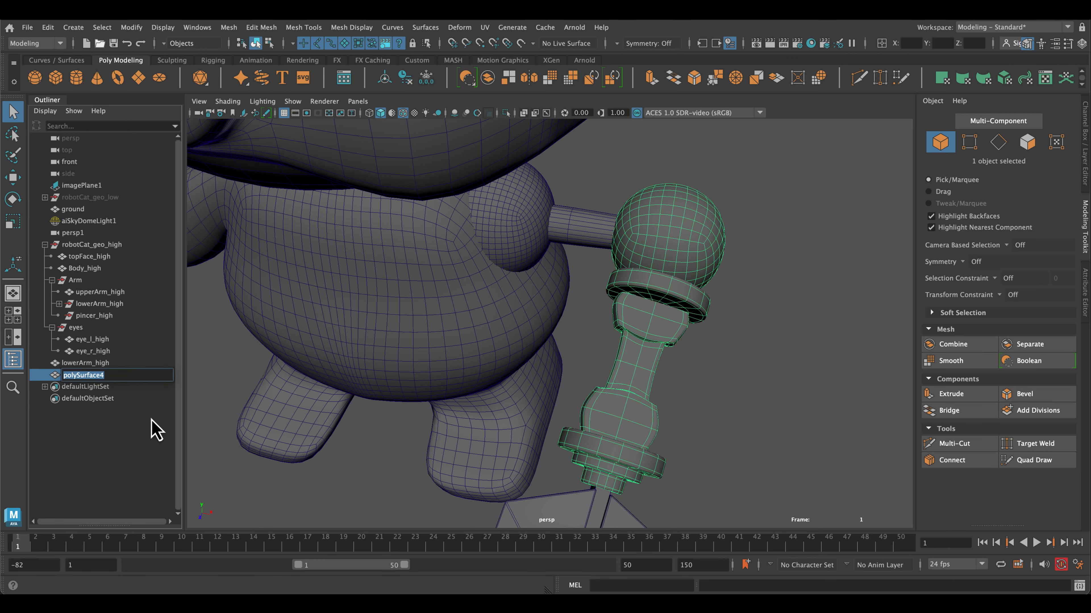
type("pincer_high")
key("Return")
- Move the two renamed meshes into the Arm group
left_click(87, 363)
left_click_drag(88, 364, 106, 281)
left_click_drag(82, 376, 93, 283)
- Try to delete the old lowerArm_high group together with its leftover child nodes
left_click(98, 317)
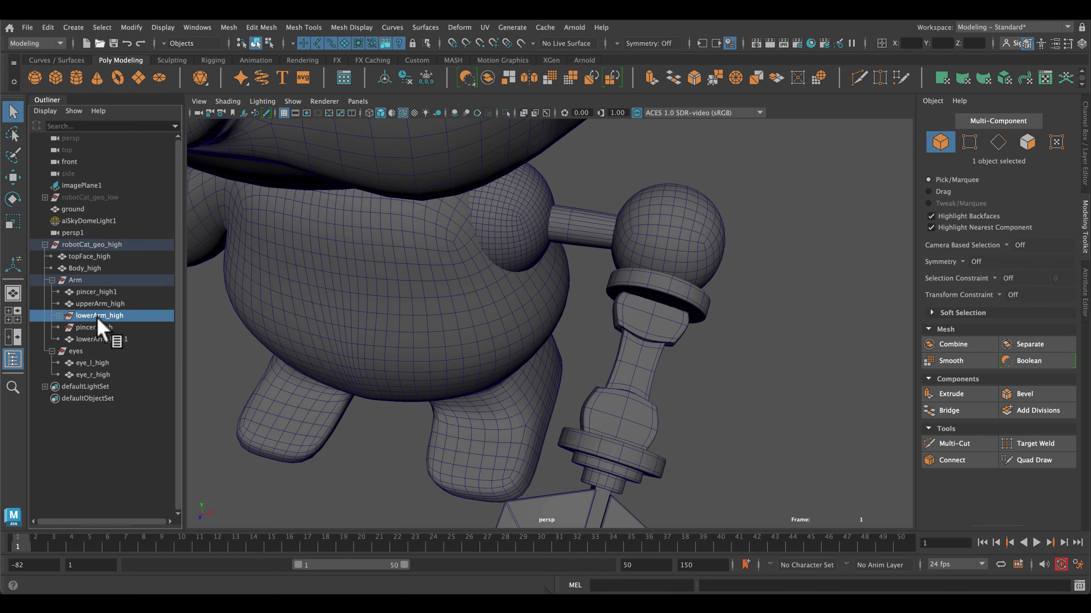
left_click(58, 315, "shift")
left_click(93, 373, "shift")
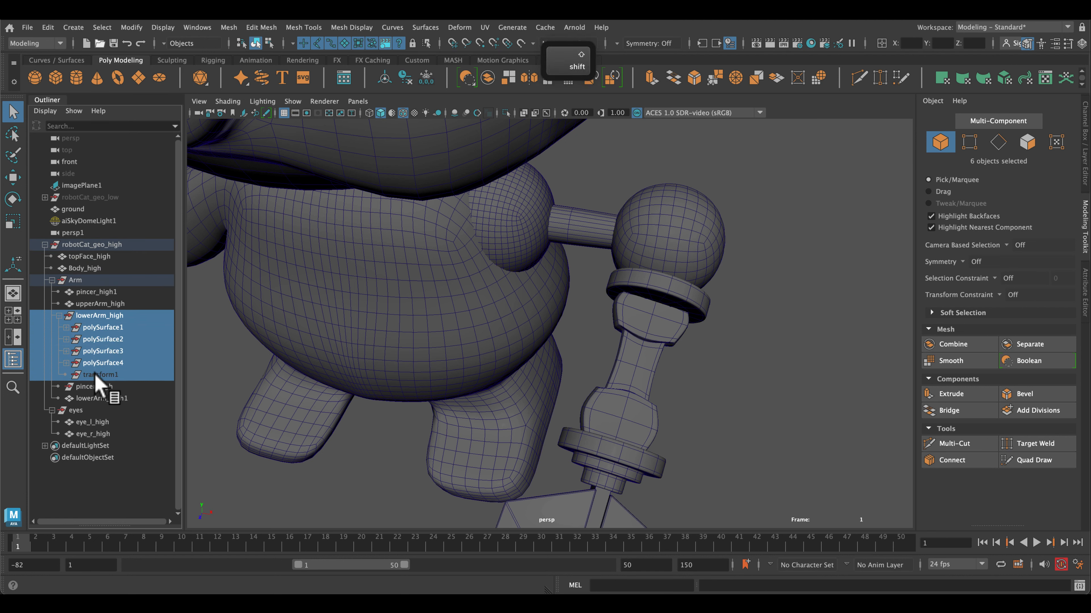
key("Delete")
key("super+z")
- Select everything inside the Arm group, delete its history and freeze its transformations
left_click(96, 291)
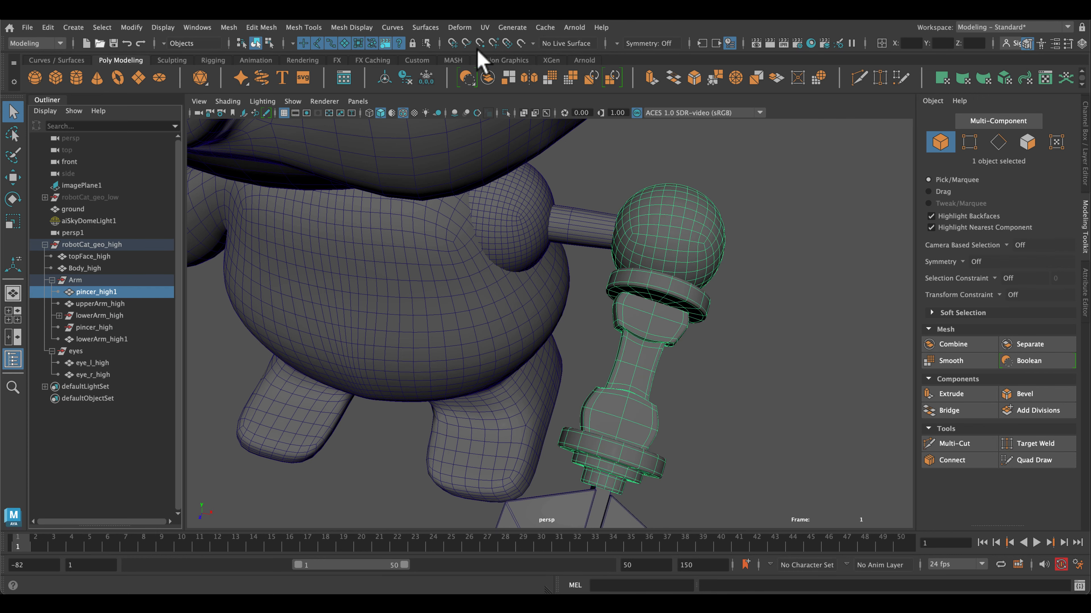
left_click(426, 78)
left_click(139, 339, "shift")
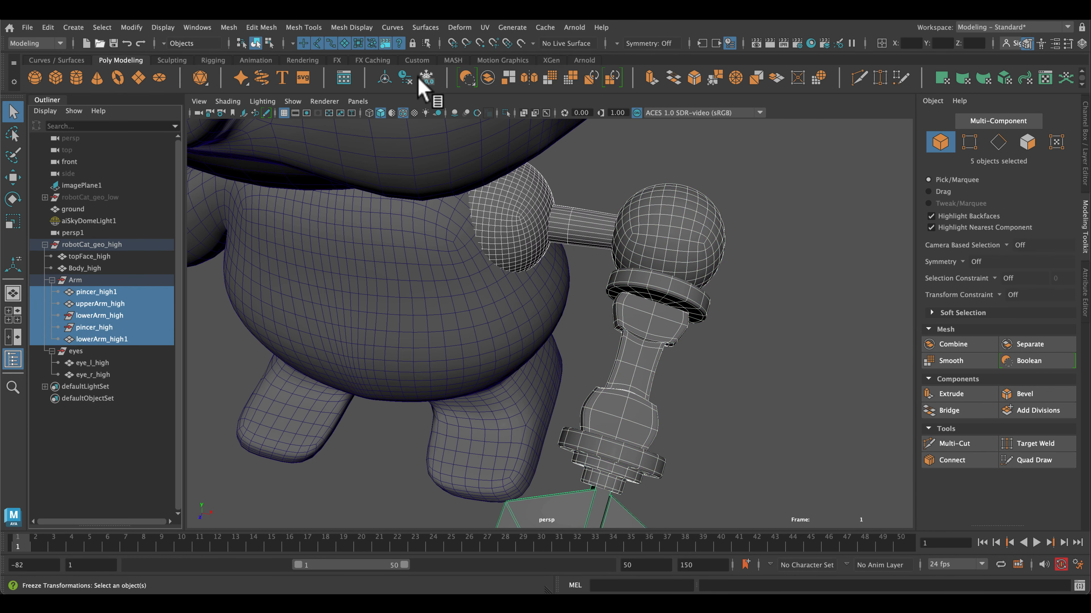
- Delete the empty leftover lowerArm_high and pincer_high groups from the Arm group
left_click(124, 316)
left_click(122, 327, "shift")
key("Delete")
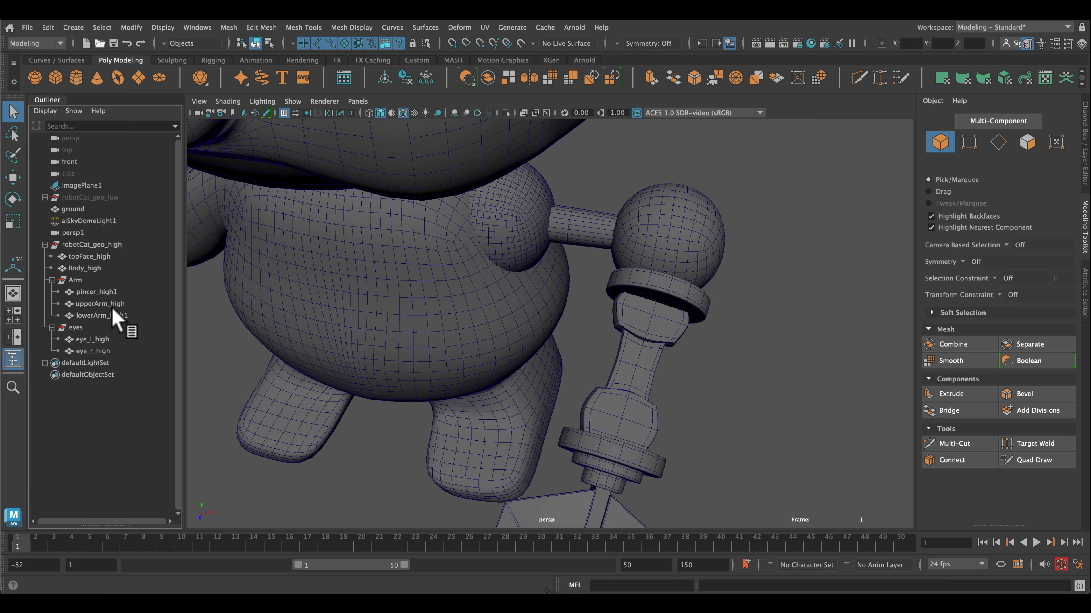
- Rename lowerArm_high1 as lowerArm_high
key("f")
mouse_move(455, 389)
left_mouse_down("alt")
mouse_move(417, 328)
mouse_move(443, 380)
left_mouse_up("alt")
middle_click_drag(451, 415, 498, 475, "alt")
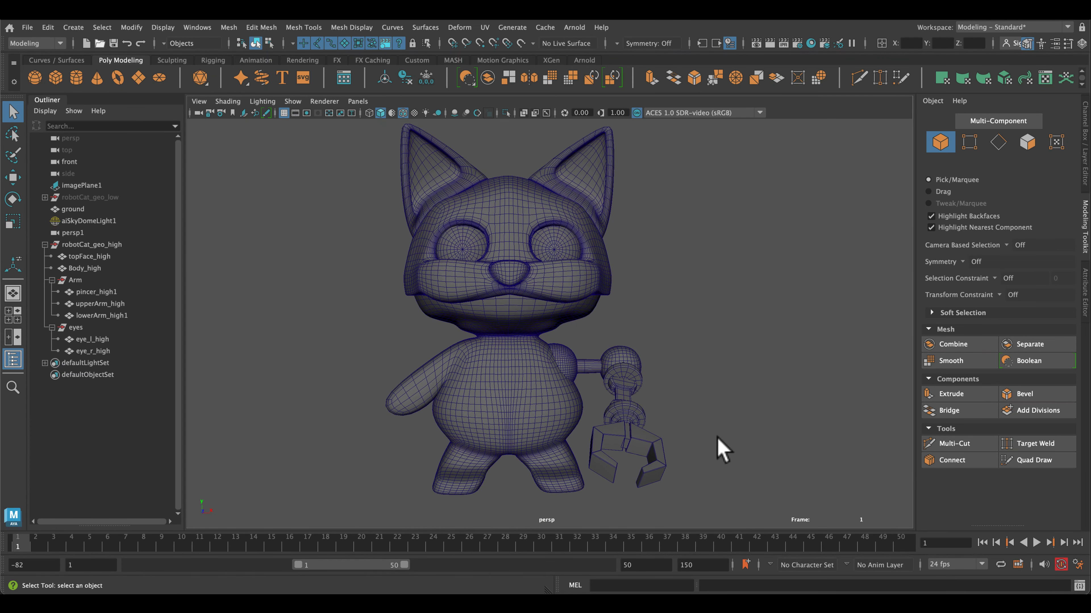
left_click(85, 248)
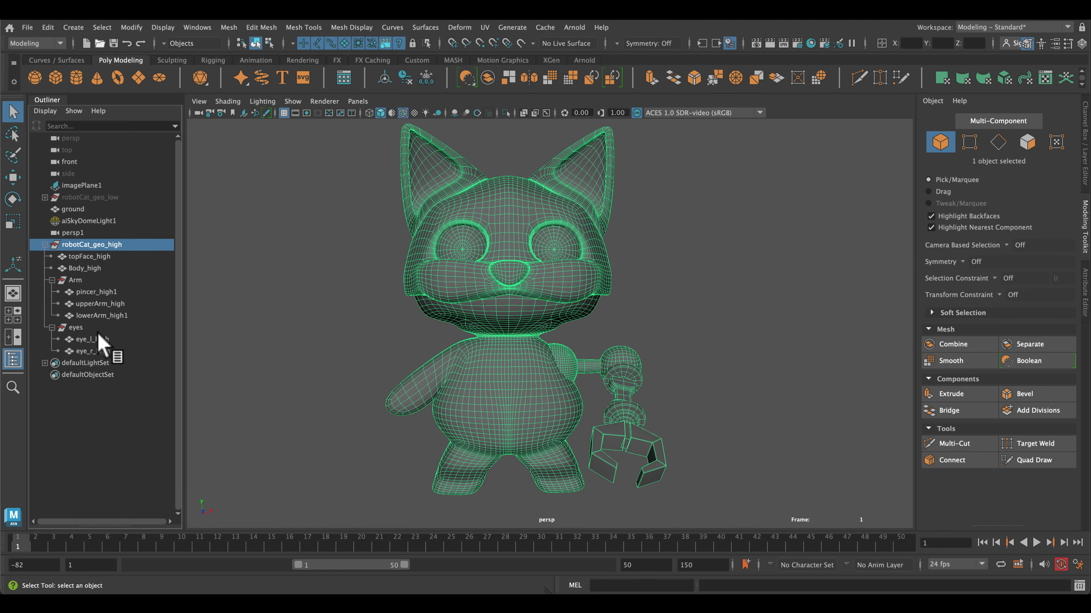
left_click(113, 316)
double_click(111, 317)
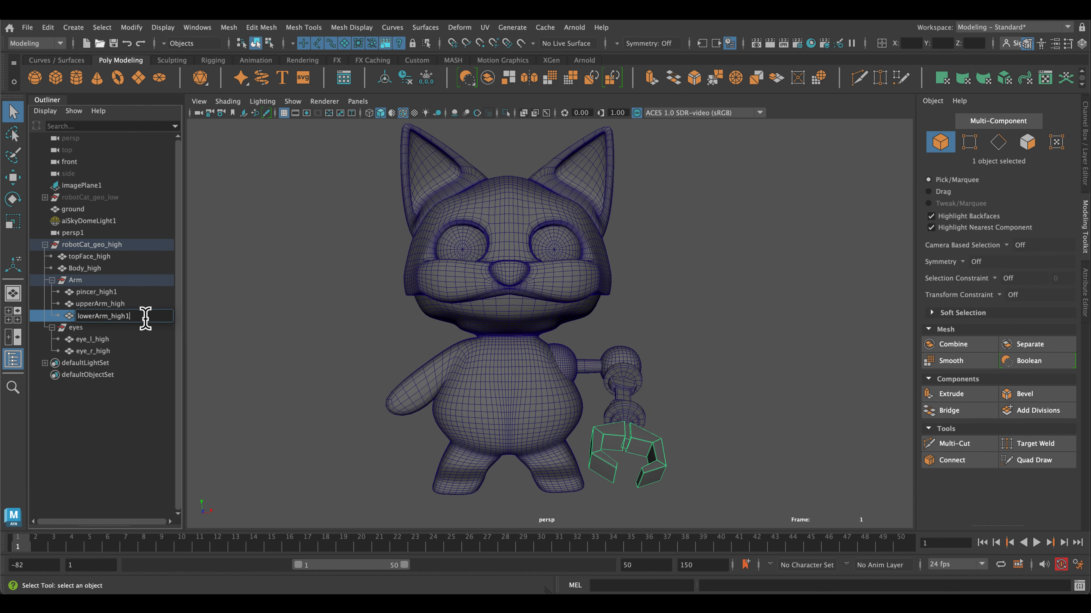
key("BackSpace")
key("Return")
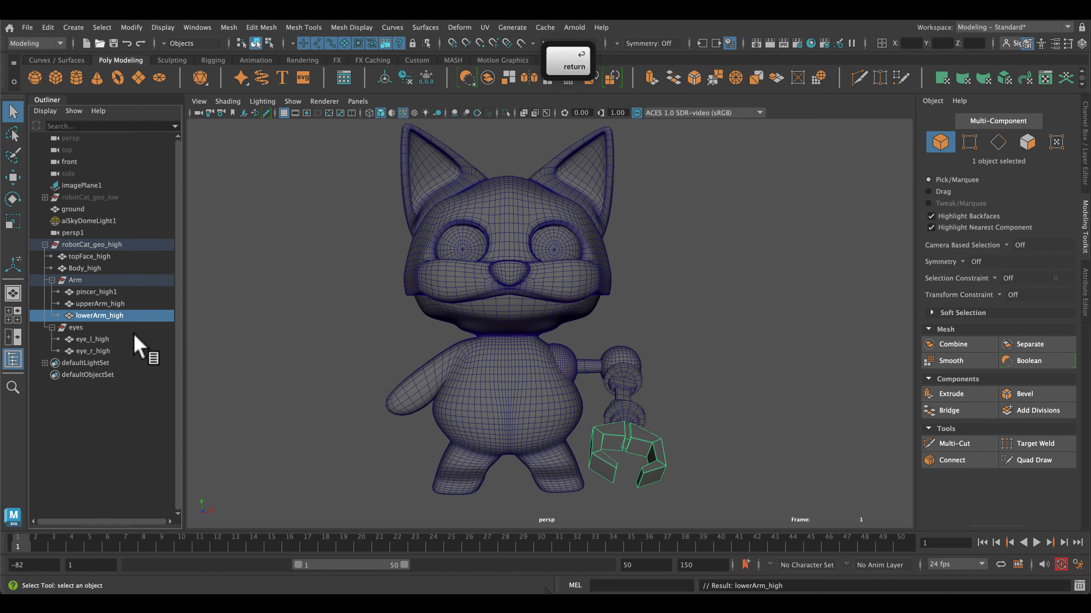
- Select the robotCat_geo_high group with all its meshes and soften their edges
left_click(115, 245)
left_click(334, 171)
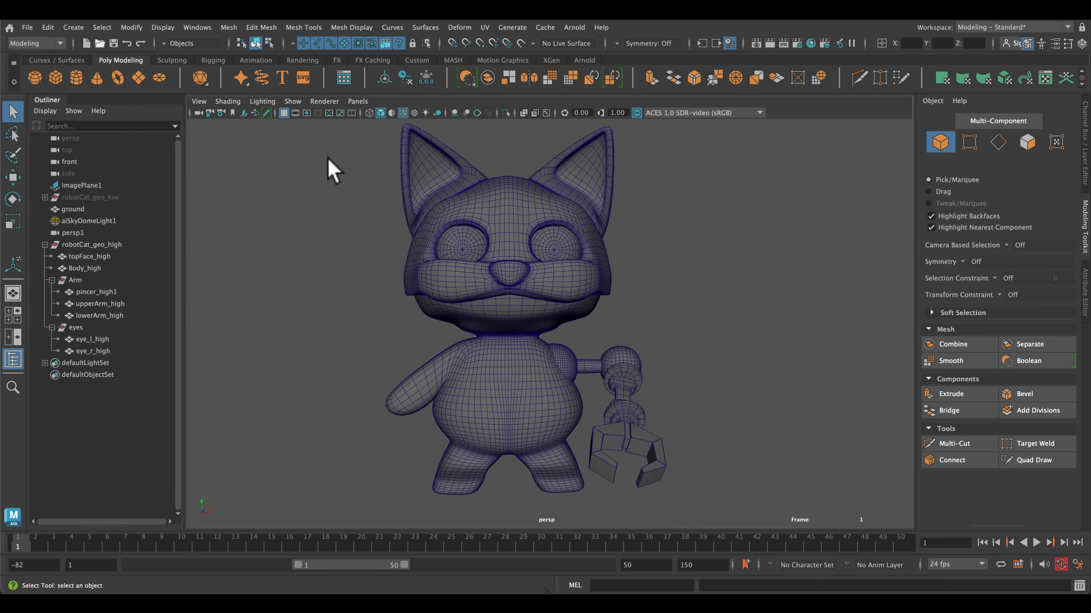
left_click(70, 244)
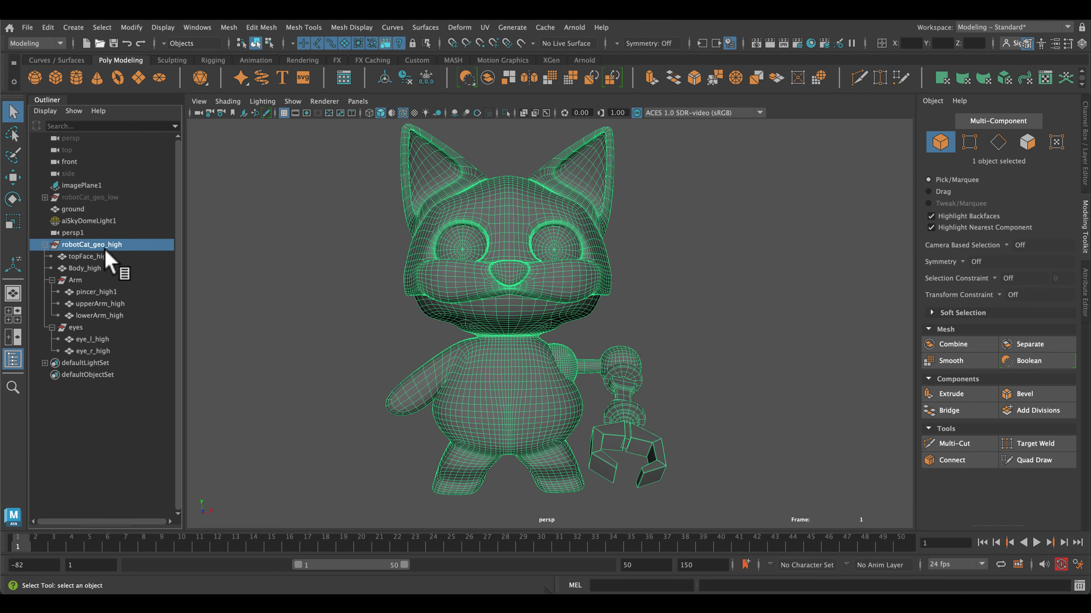
left_click(86, 352, "shift")
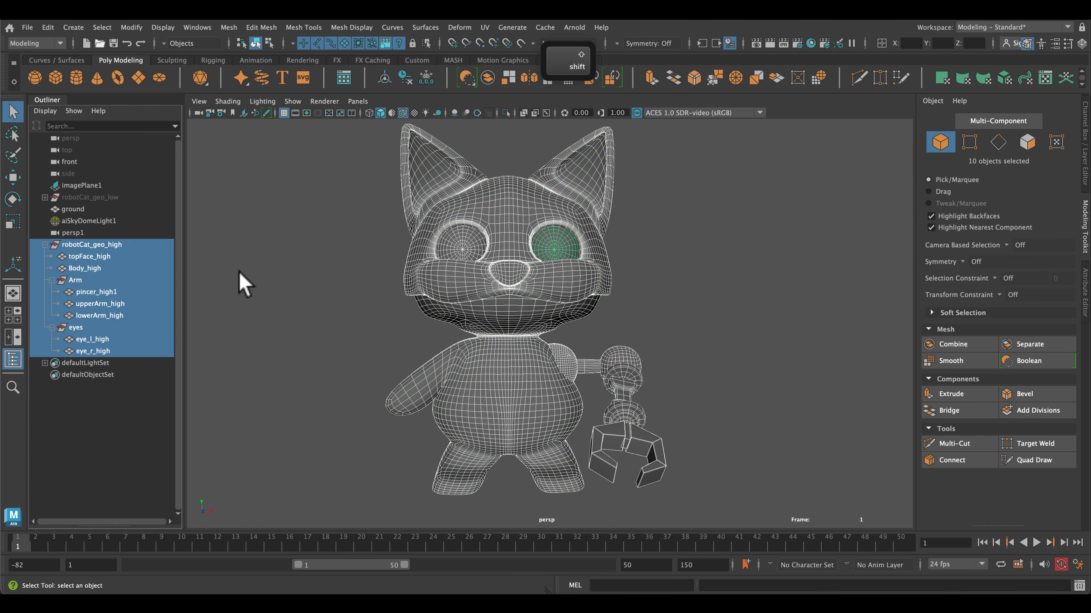
left_click(353, 28)
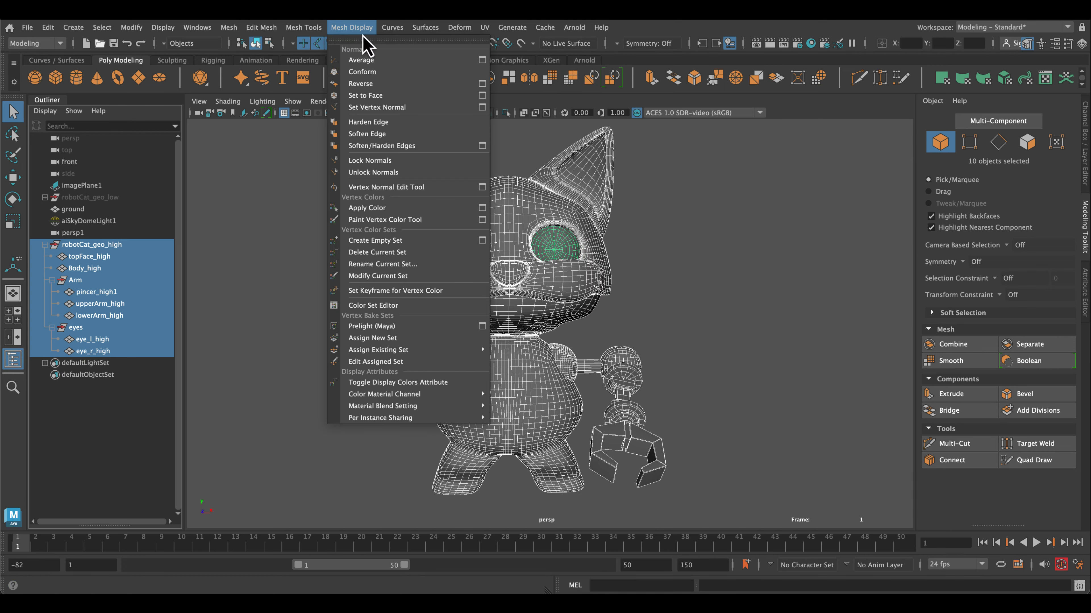
left_click(368, 145)
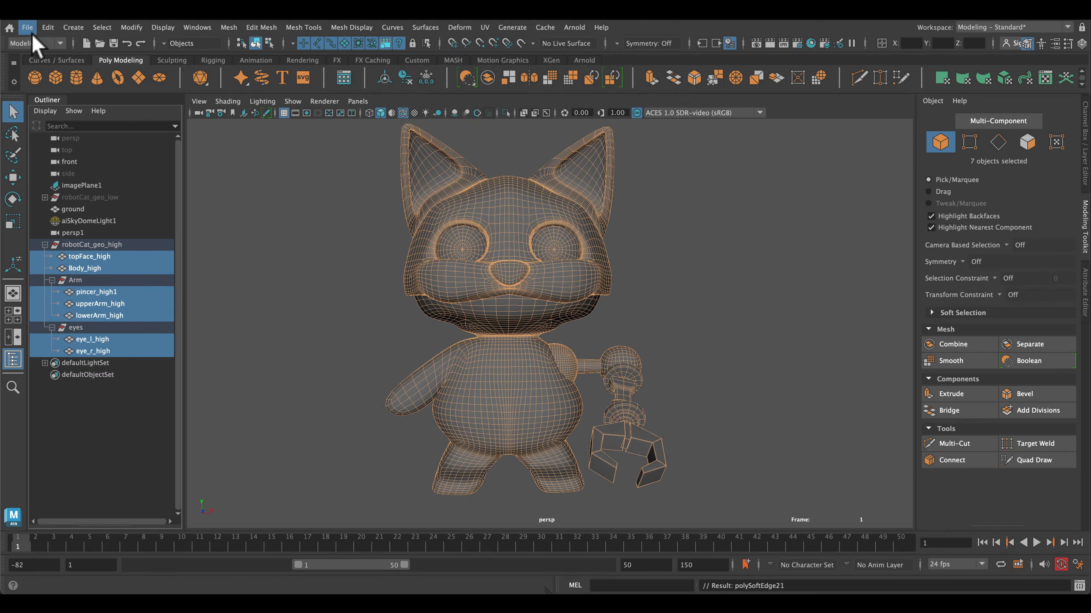
- Export the selected meshes as an FBX named like the low-poly file but ending in high, and dismiss the export warnings
left_click(27, 27)
left_click(81, 183)
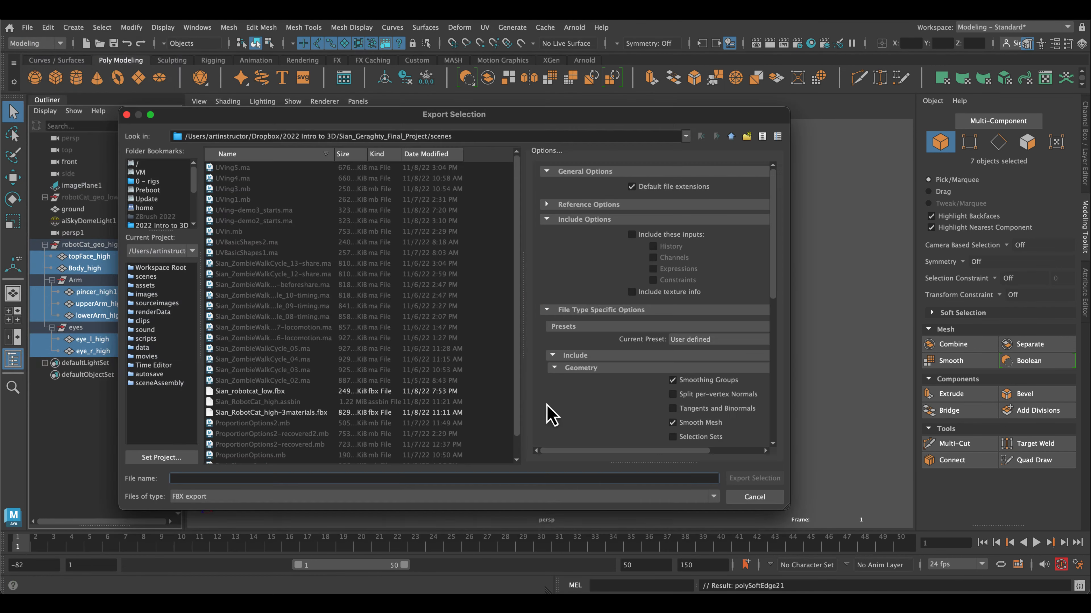
left_click(250, 392)
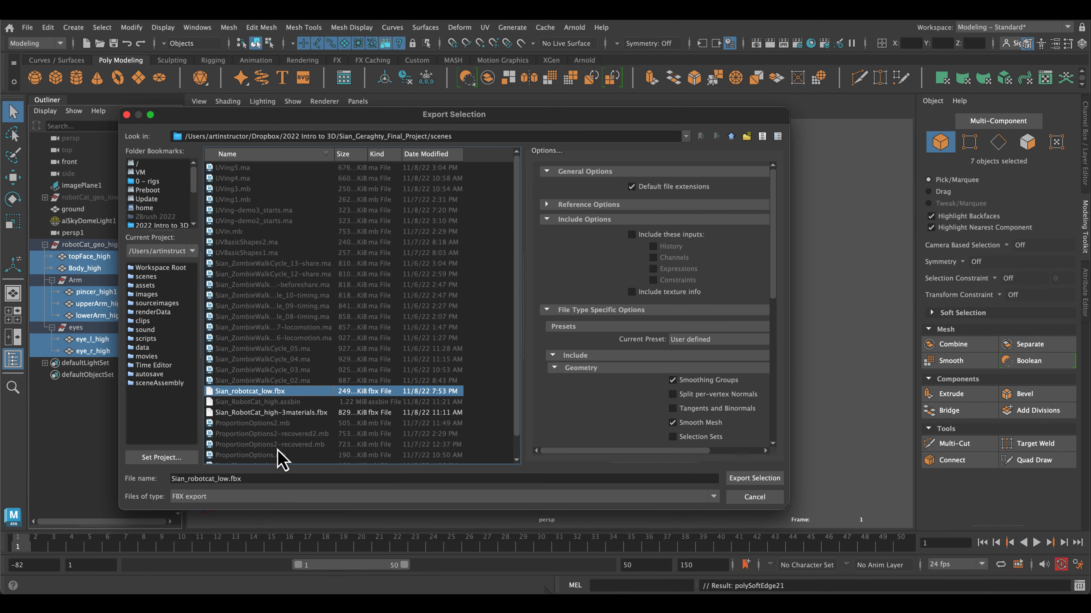
left_click(228, 480)
key("BackSpace")
key("BackSpace")
key("BackSpace")
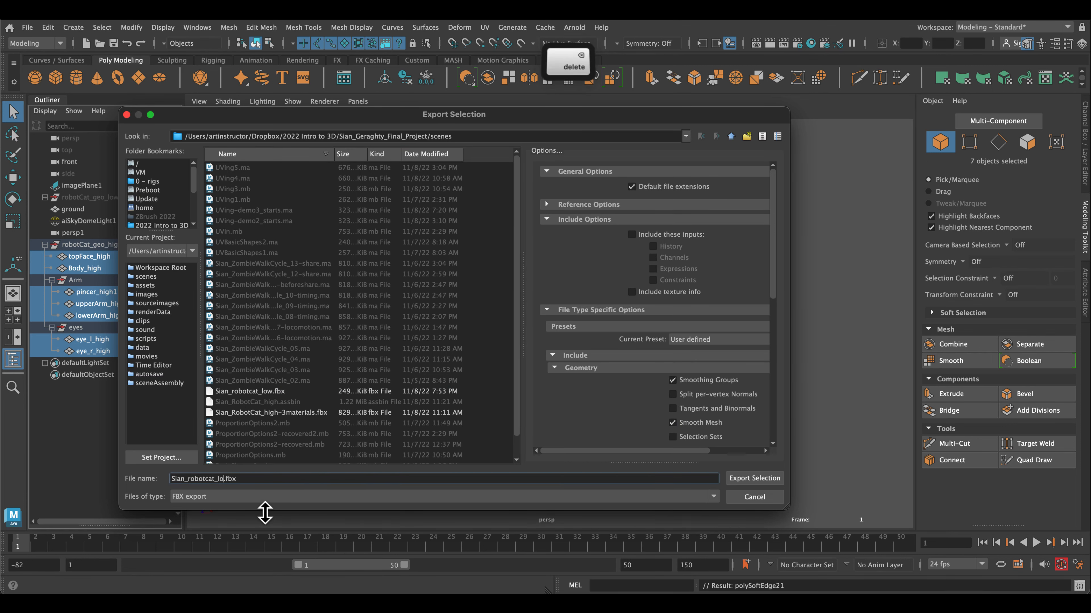
type("high")
key("Return")
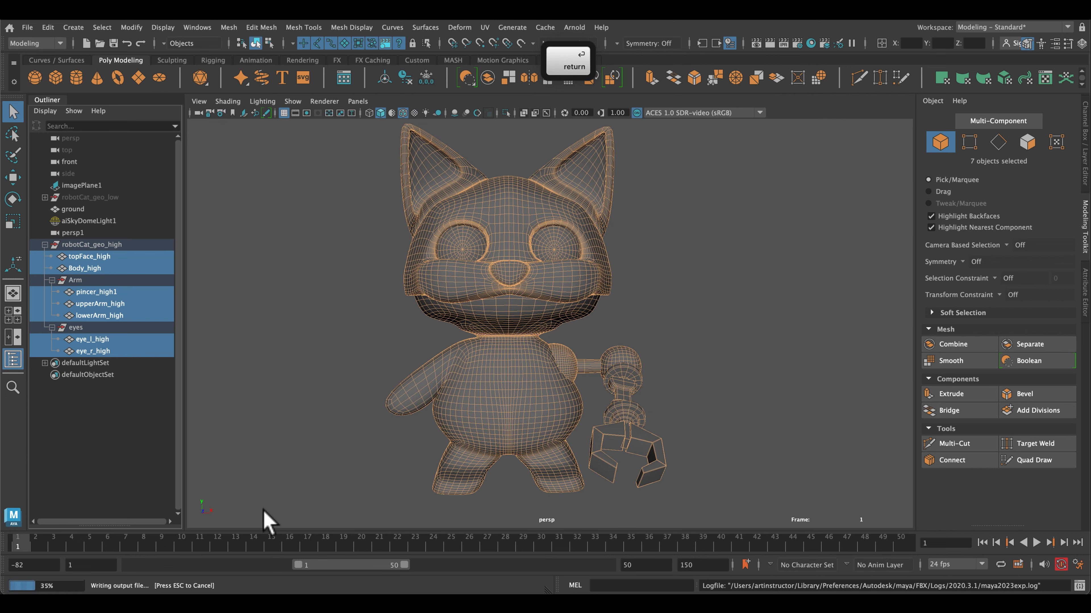
left_click(479, 254)
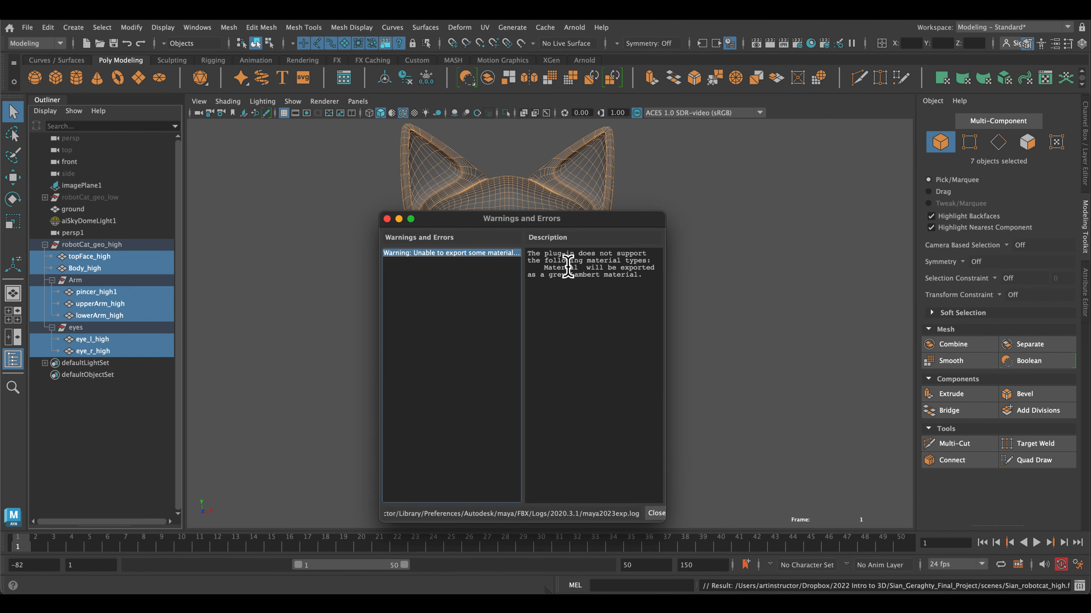
left_click(387, 219)
- Switch to Substance Painter and open the mesh map baking settings for the unified_texture set
left_click(731, 329)
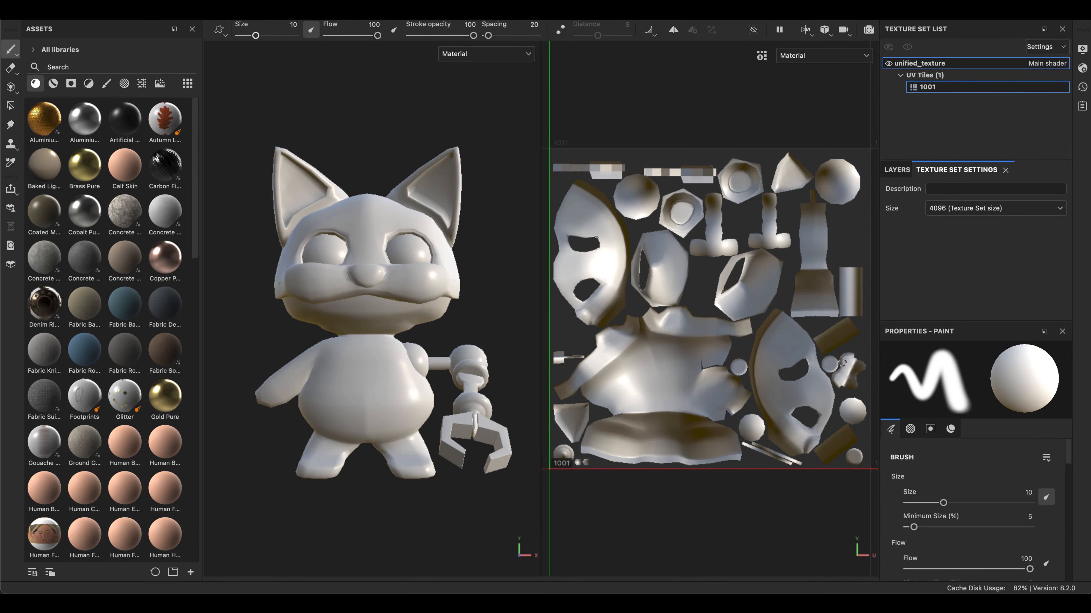
left_click(899, 171)
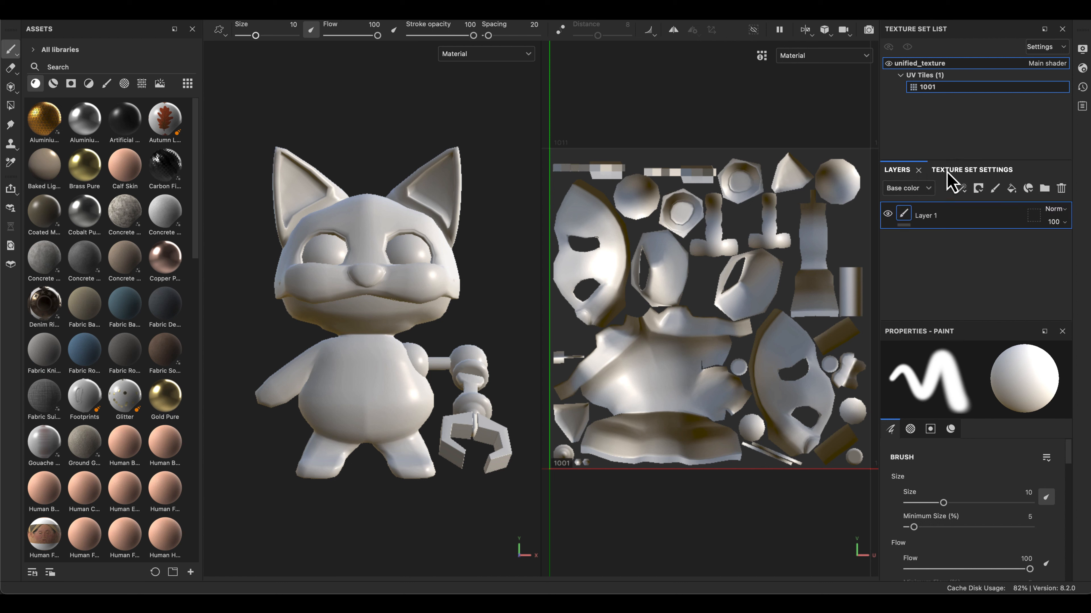
left_click(951, 172)
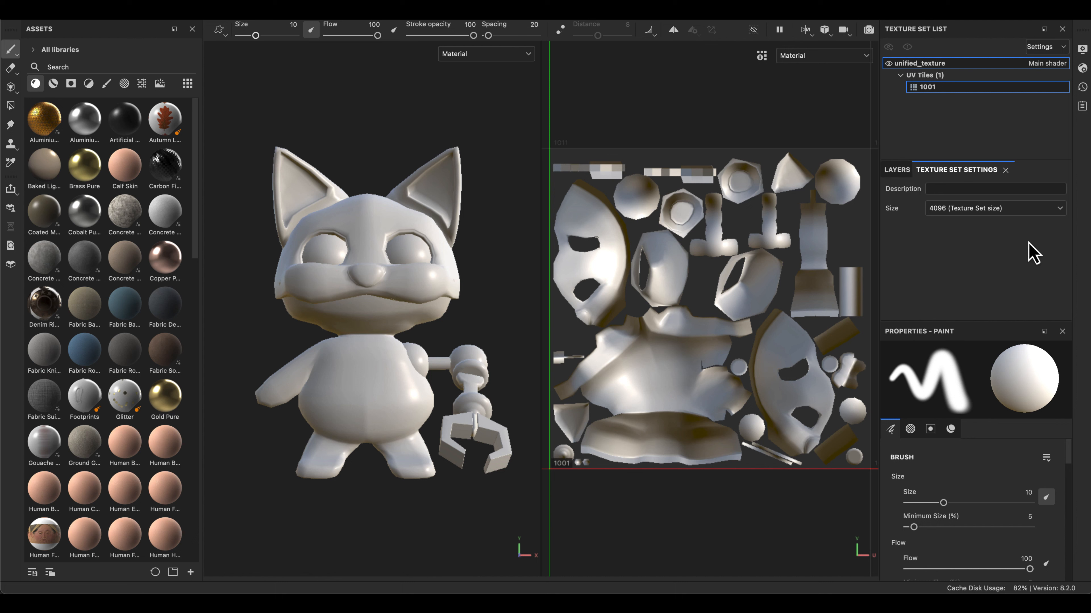
left_click(931, 65)
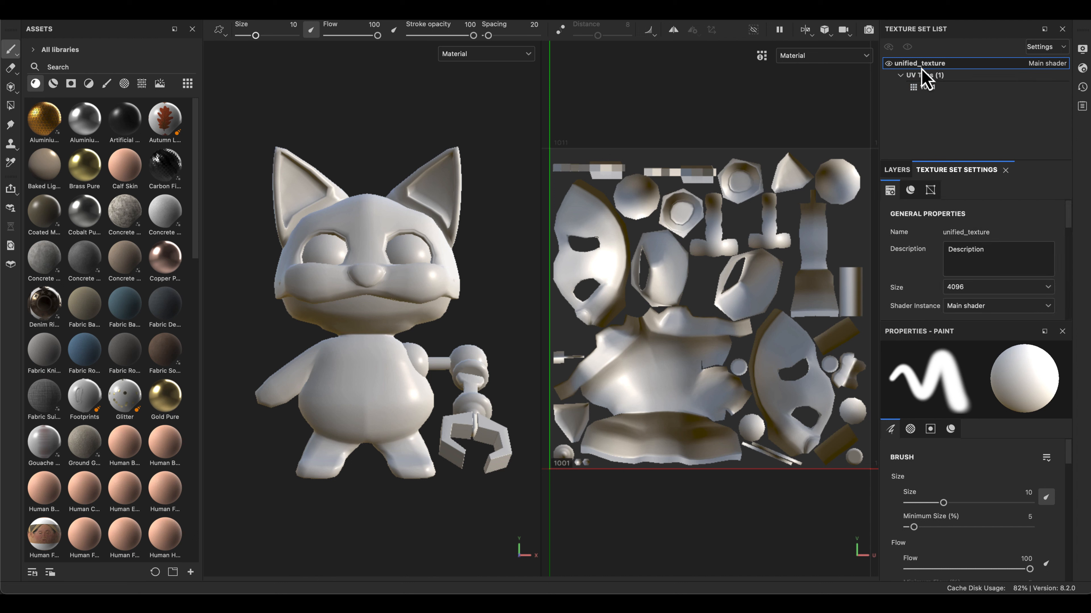
scroll(956, 277, "down", 1)
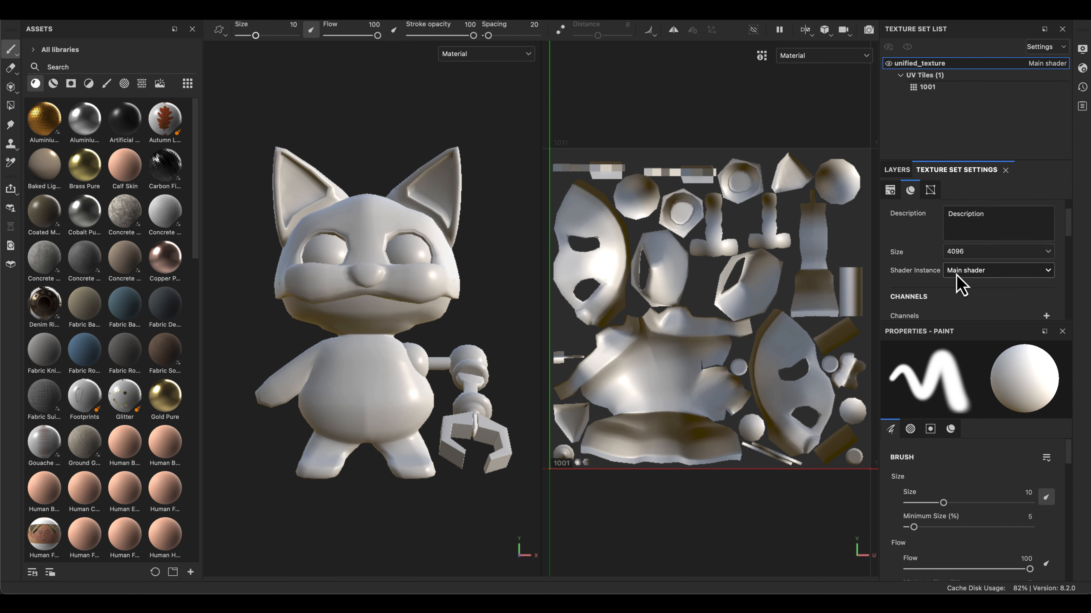
scroll(956, 278, "down", 8)
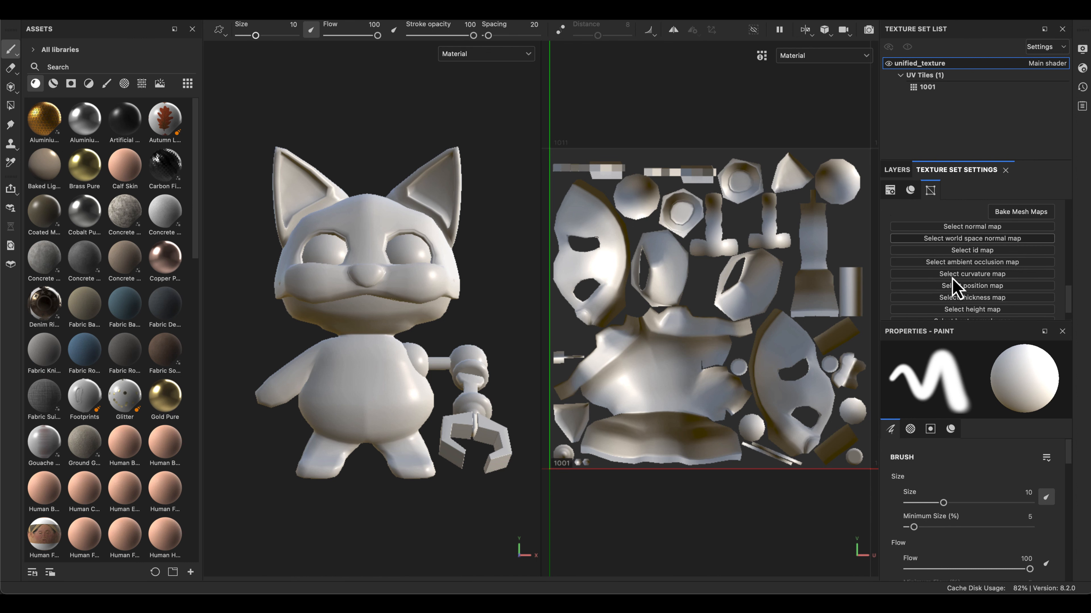
left_click(1016, 210)
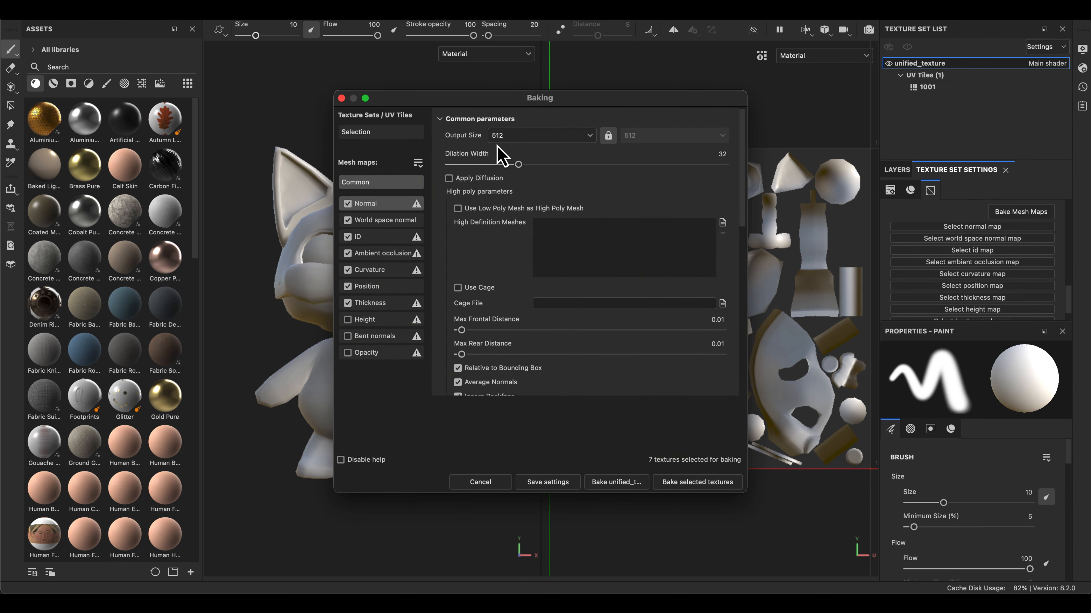
- Set the bake output size to 1024 and dilation width to 68, and load the high-poly robot cat FBX as the high definition mesh
left_click(543, 136)
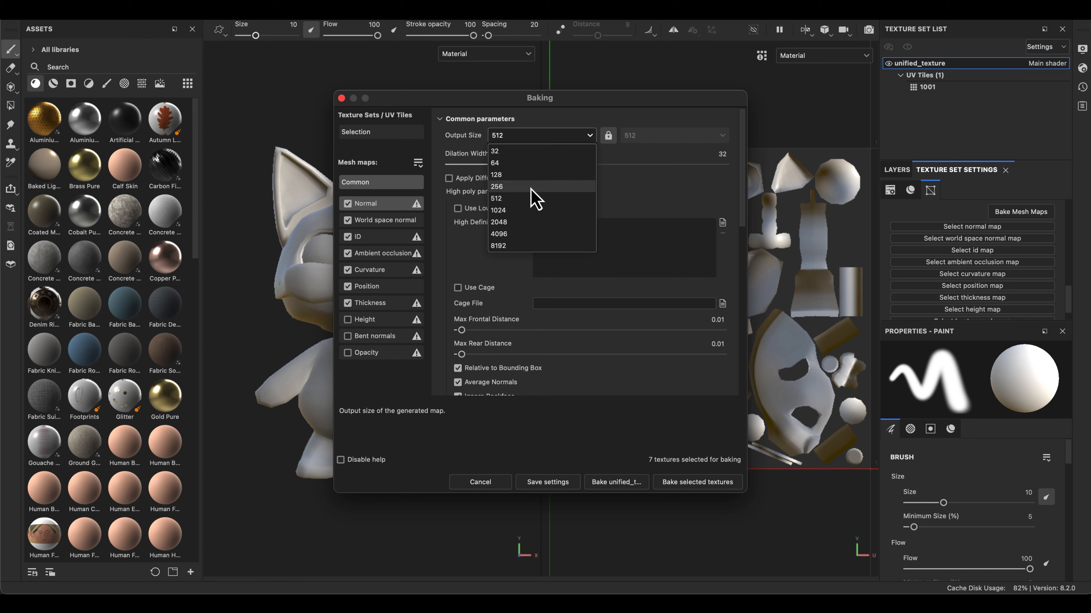
left_click(535, 210)
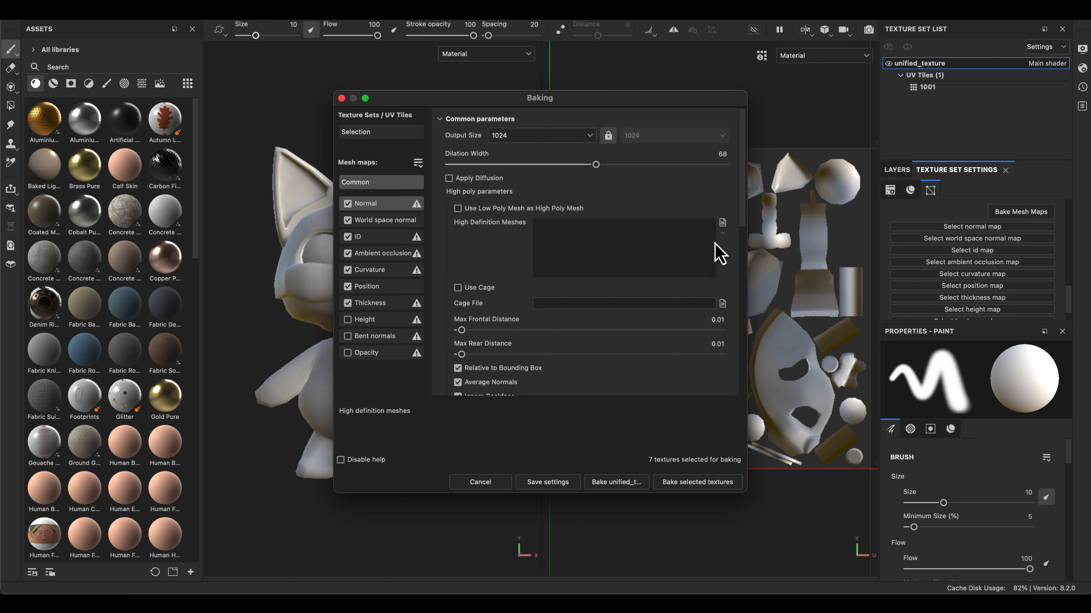
left_click(722, 222)
left_click(561, 193)
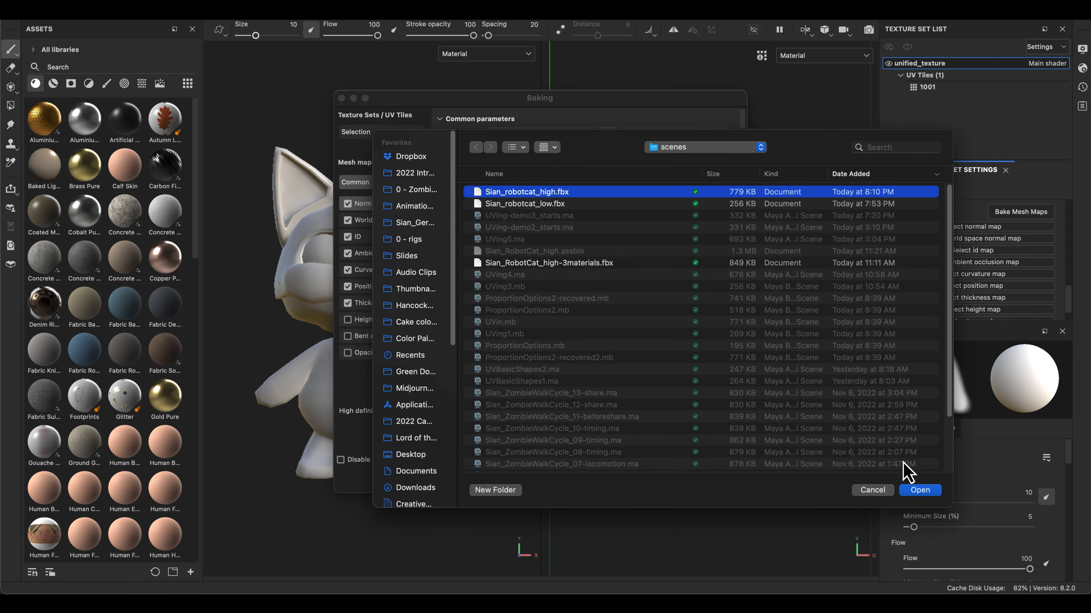
left_click(914, 492)
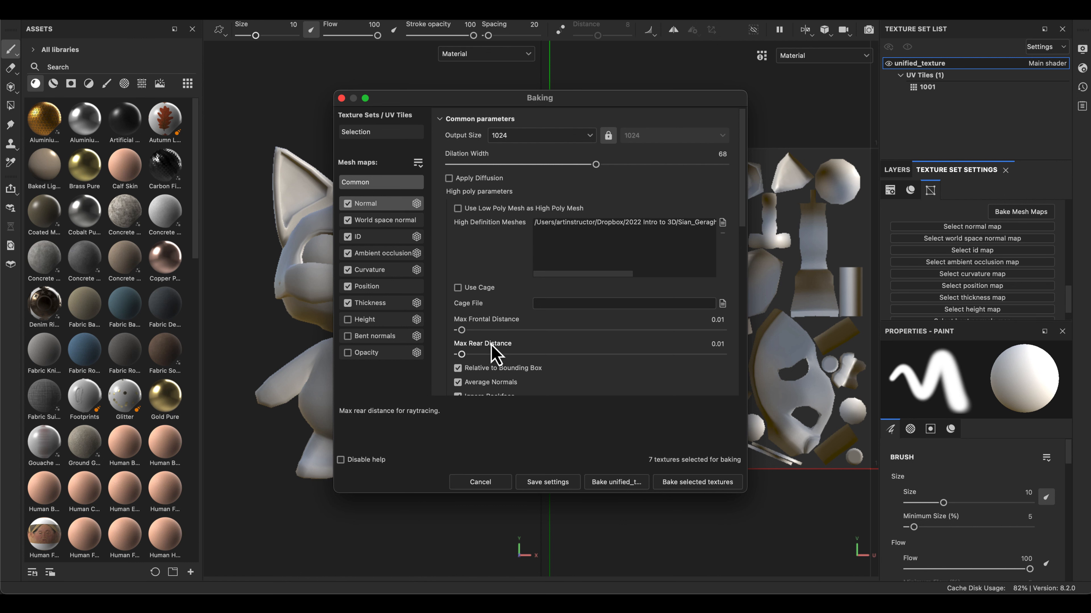
- Set the high-to-low matching to By Mesh Name and bake the selected textures
scroll(494, 357, "down", 3)
left_click(587, 346)
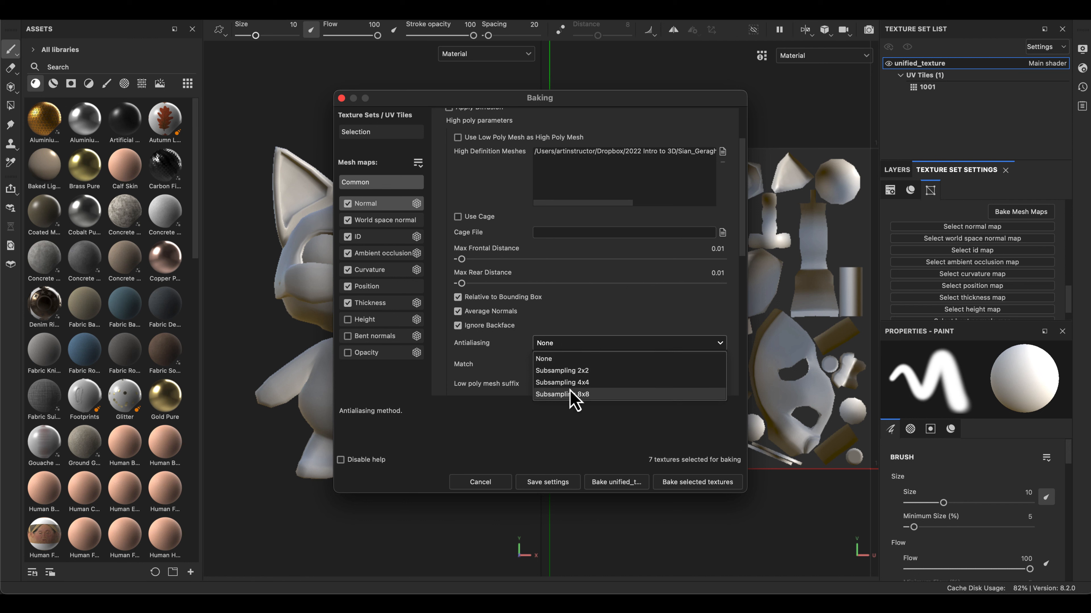
left_click(592, 318)
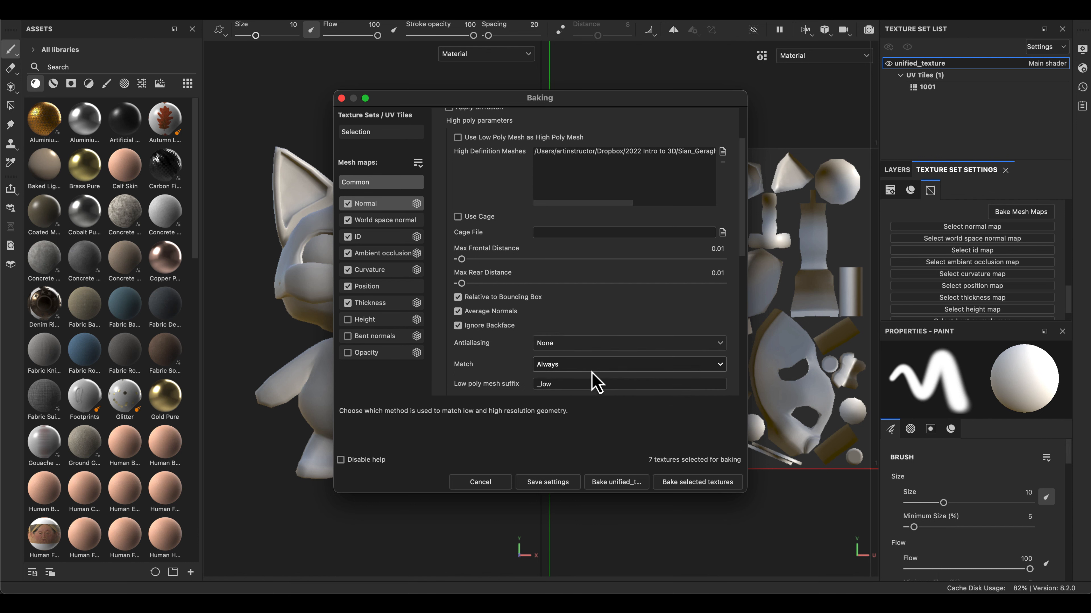
scroll(593, 382, "down", 3)
left_click(558, 296)
left_click(566, 324)
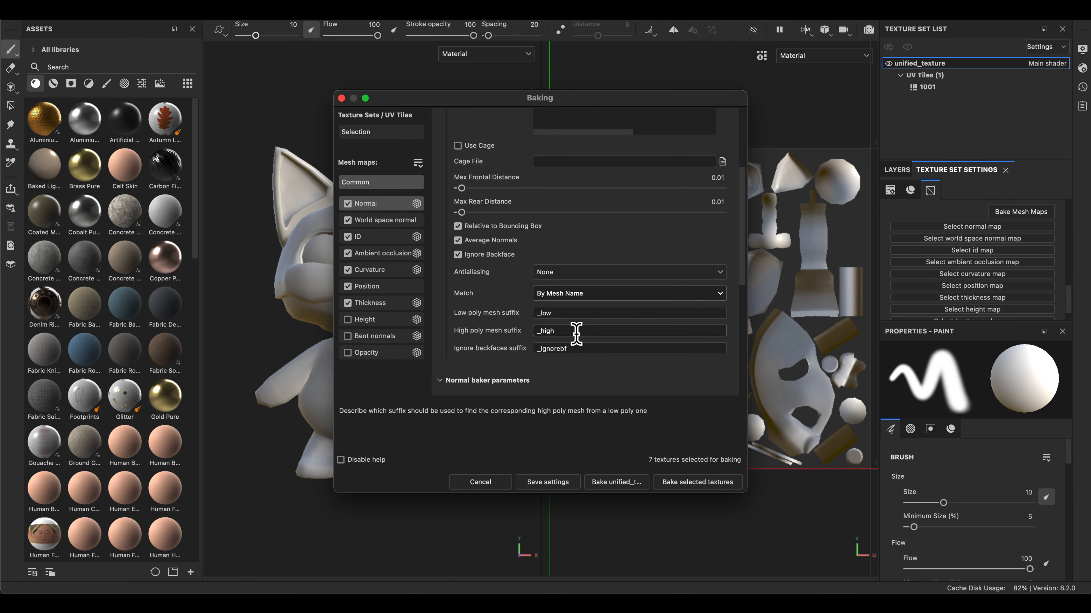
scroll(577, 387, "down", 5)
scroll(575, 388, "up", 8)
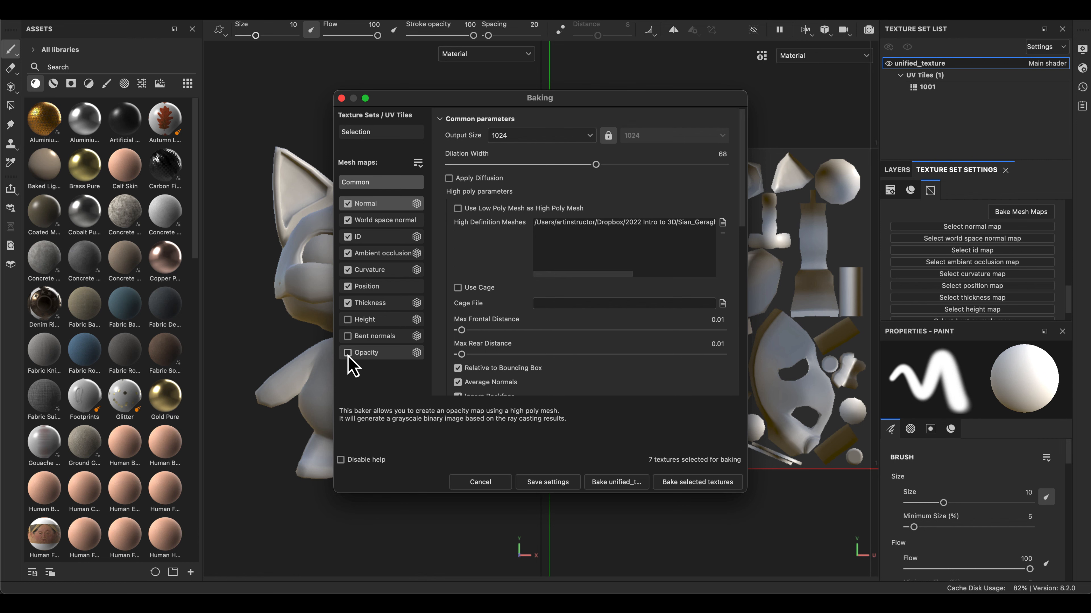
left_click(675, 483)
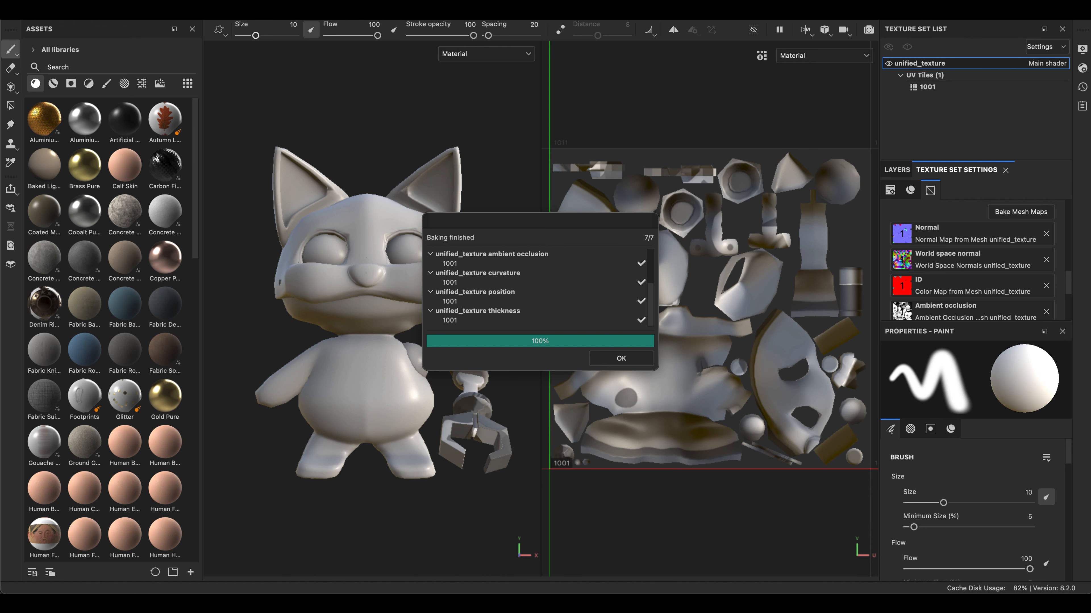
left_click(737, 256)
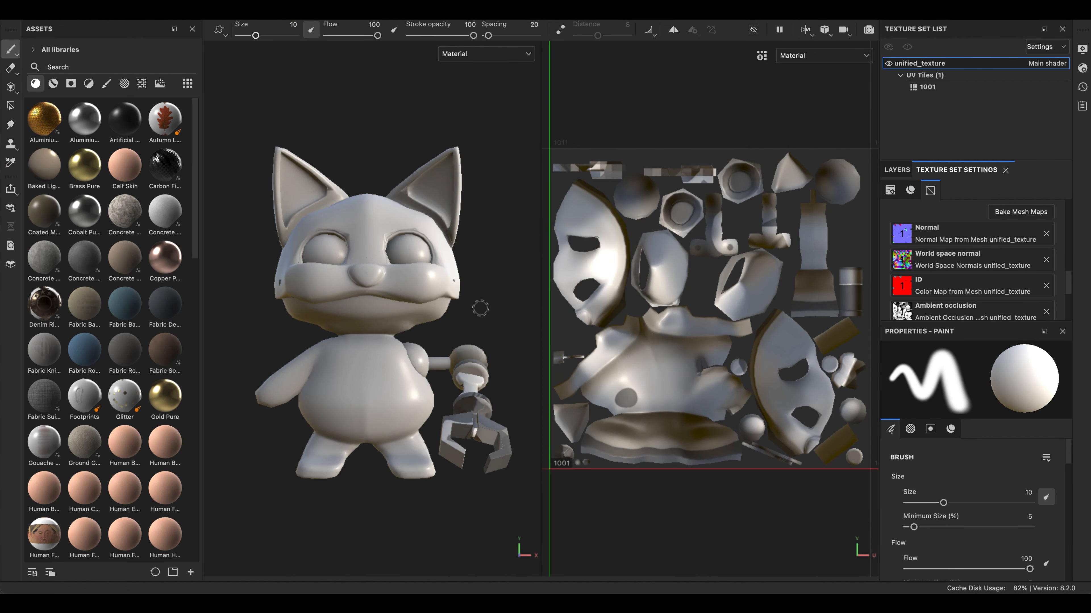
- Examine the baked result on the robot cat's mechanical arm, shoulder joint and pincer
left_click_drag(480, 308, 393, 328, "alt")
right_click_drag(402, 511, 614, 560, "alt")
middle_click_drag(515, 473, 352, 295, "alt")
left_click_drag(352, 294, 343, 316, "alt")
left_click_drag(476, 373, 402, 372, "alt")
middle_click_drag(365, 361, 197, 318, "alt")
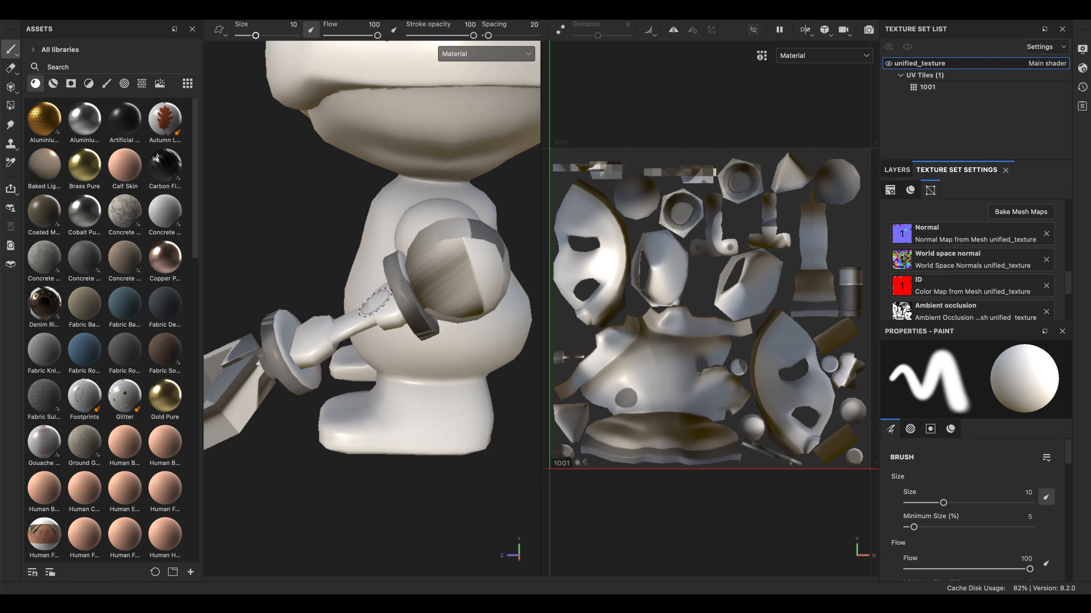
left_click_drag(383, 333, 399, 366, "alt")
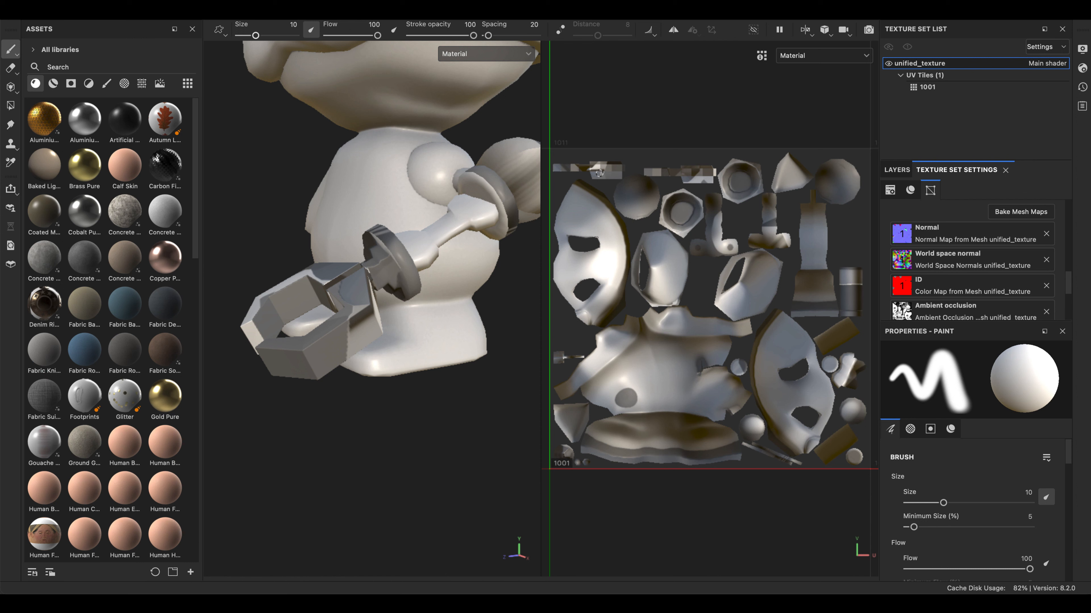
- Rebake the selected textures with Max Frontal Distance 0.072, Subsampling 2x2 antialiasing and Match set to Always
left_click(1033, 213)
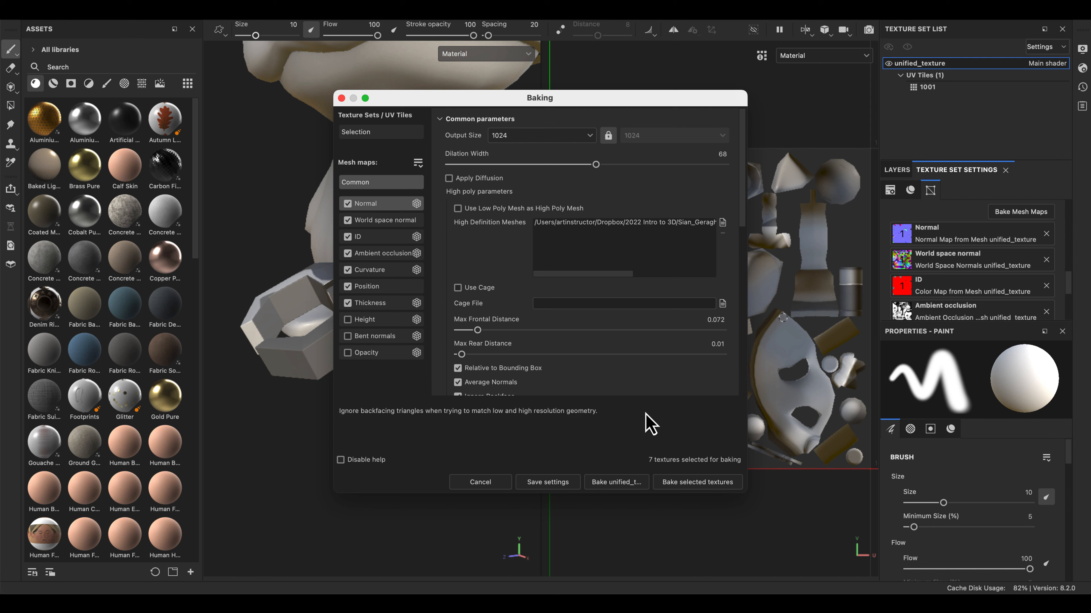
scroll(555, 361, "down", 5)
left_click(586, 328)
left_click(580, 345)
left_click(594, 308)
left_click(588, 359)
left_click(604, 308)
left_click(601, 335)
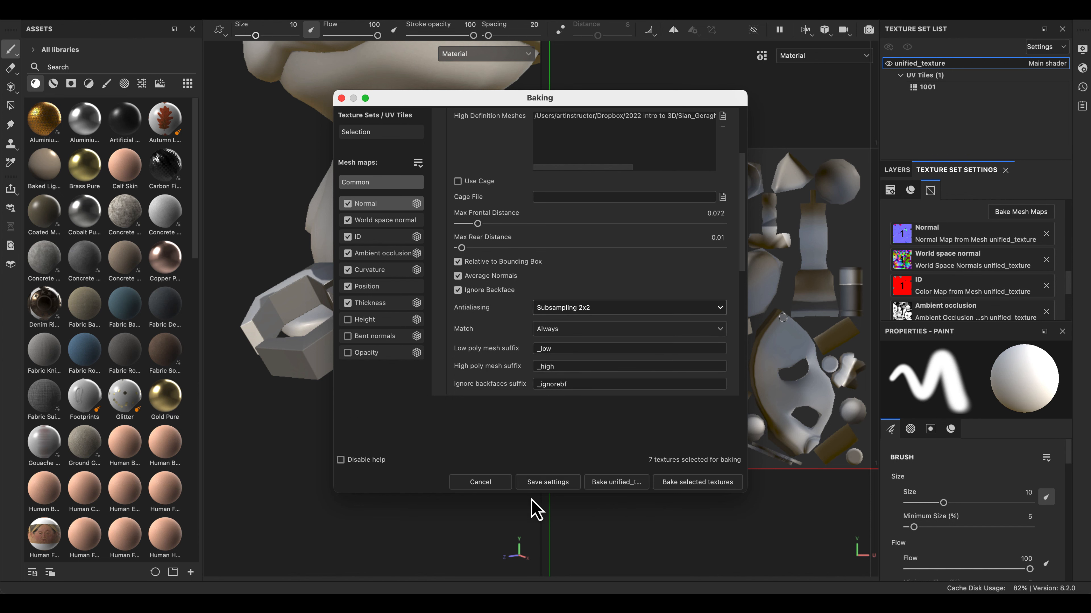
left_click(694, 481)
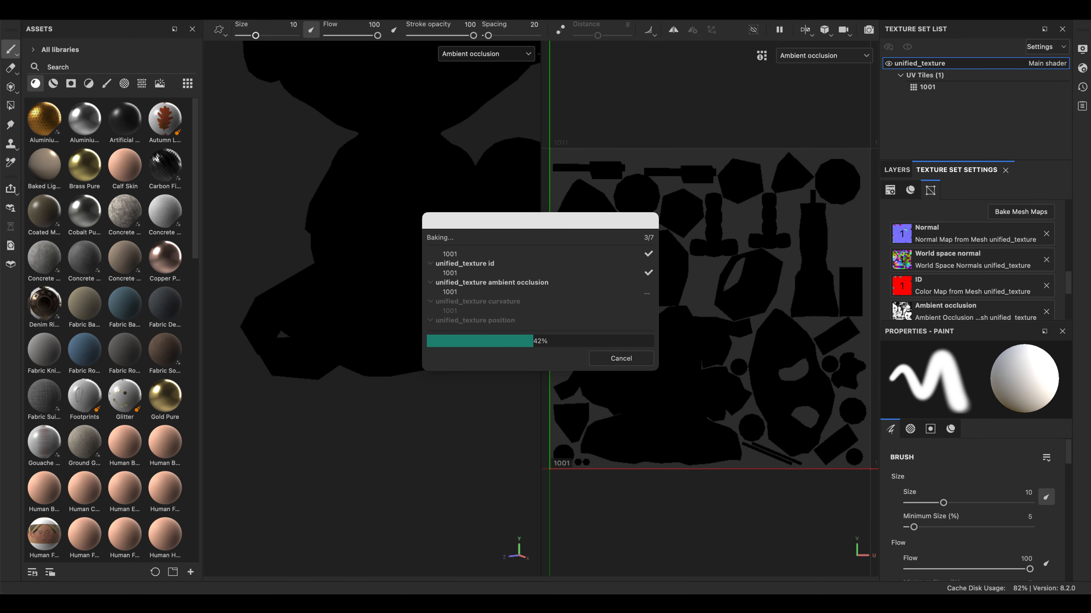
left_click(621, 358)
- Inspect the rebaked surface detail on the robot cat's body, face, eye and mechanical arm
left_click_drag(401, 385, 476, 457, "alt")
scroll(413, 376, "down", 5)
left_click_drag(360, 365, 411, 377, "alt")
scroll(411, 377, "down", 2)
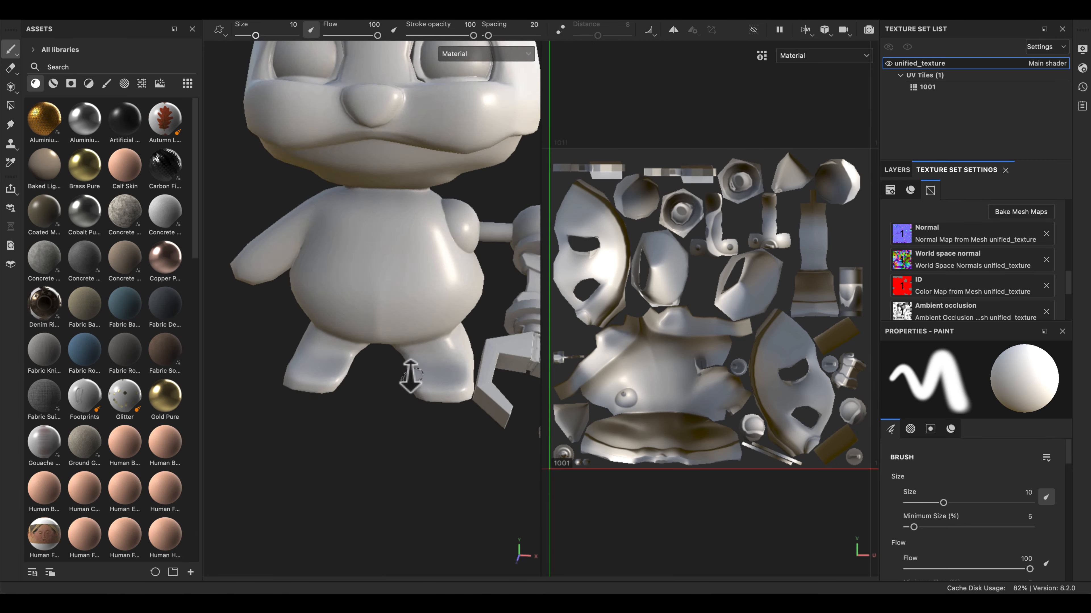
right_click_drag(411, 377, 402, 310, "alt")
middle_click_drag(394, 254, 224, 409, "alt")
mouse_move(449, 368)
left_mouse_down("alt")
mouse_move(406, 314)
mouse_move(500, 291)
mouse_move(419, 328)
mouse_move(473, 342)
left_mouse_up("alt")
right_click_drag(355, 255, 555, 458, "alt")
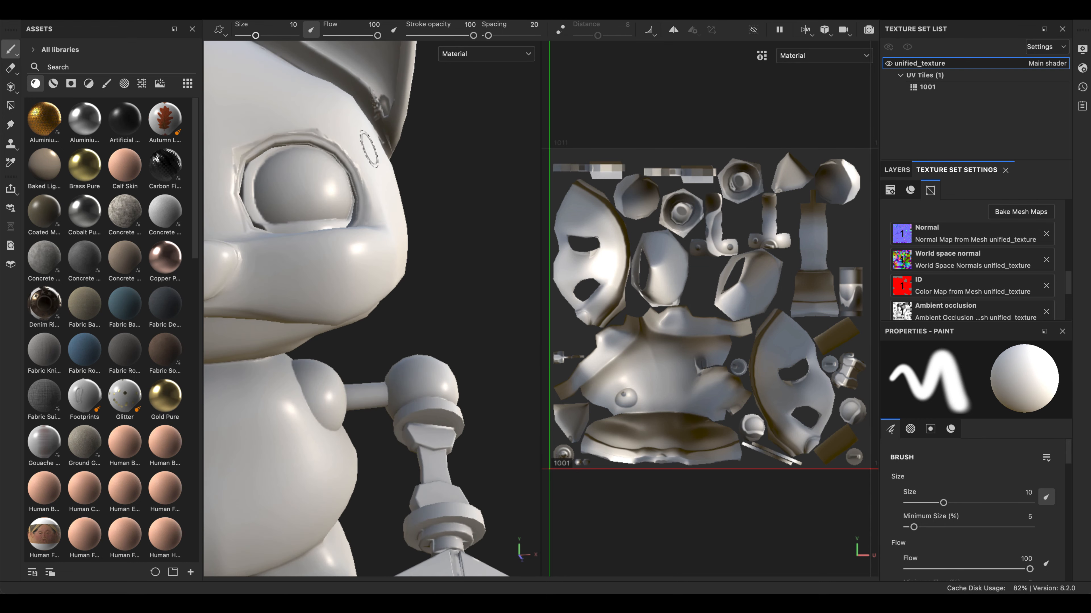
right_click_drag(464, 189, 414, 71, "alt")
middle_click_drag(422, 230, 566, 309, "alt")
scroll(598, 305, "down", 1)
right_click_drag(288, 421, 236, 246, "alt")
middle_click_drag(453, 197, 409, 120, "alt")
mouse_move(520, 411)
middle_mouse_down("alt")
mouse_move(494, 319)
mouse_move(506, 312)
mouse_move(512, 390)
middle_mouse_up("alt")
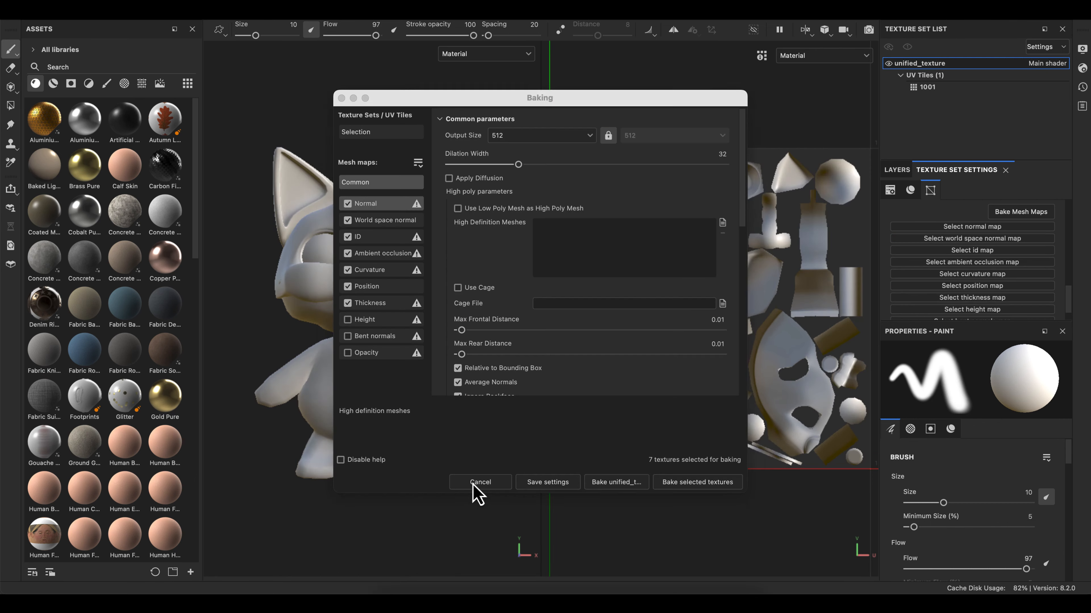
- Cancel the bake settings, check the low-poly head mesh's smoothing in Maya, and return to Substance Painter, undoing any stray paint stroke
left_click(472, 485)
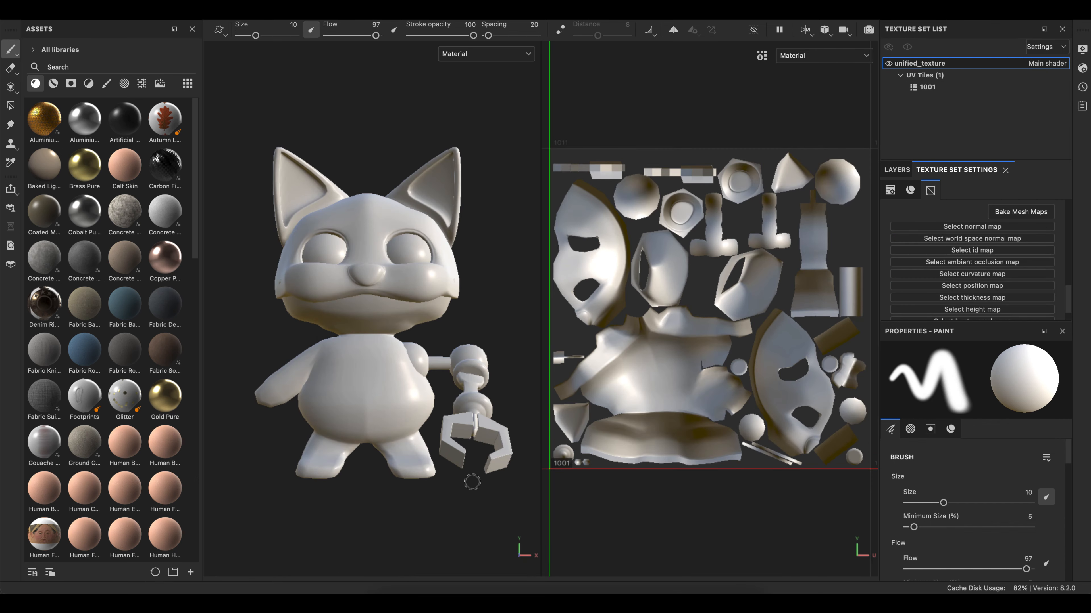
left_click(523, 601)
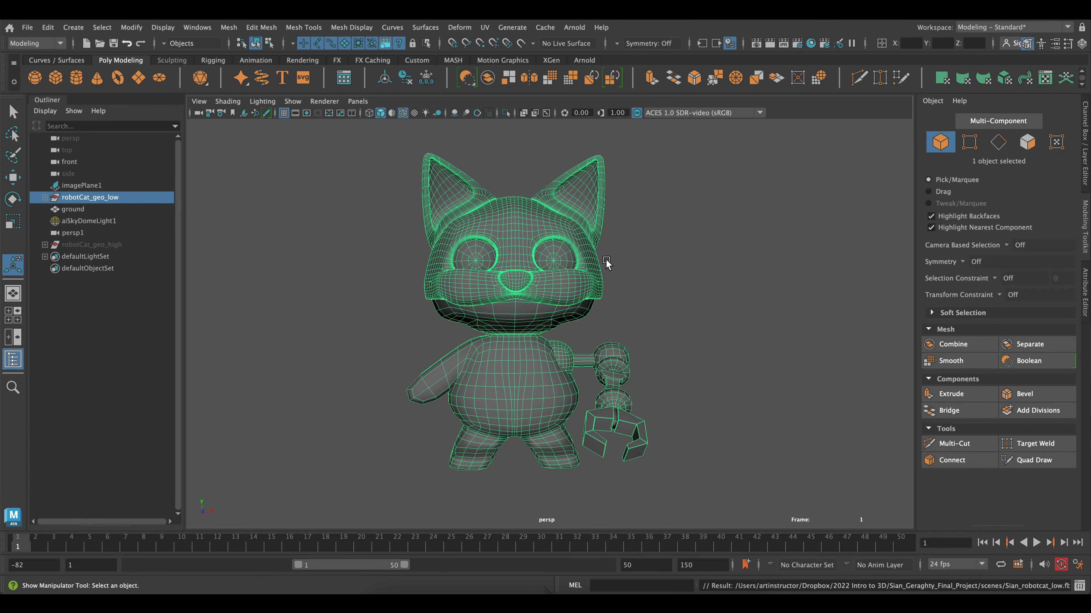
left_click(380, 203)
left_click(514, 217)
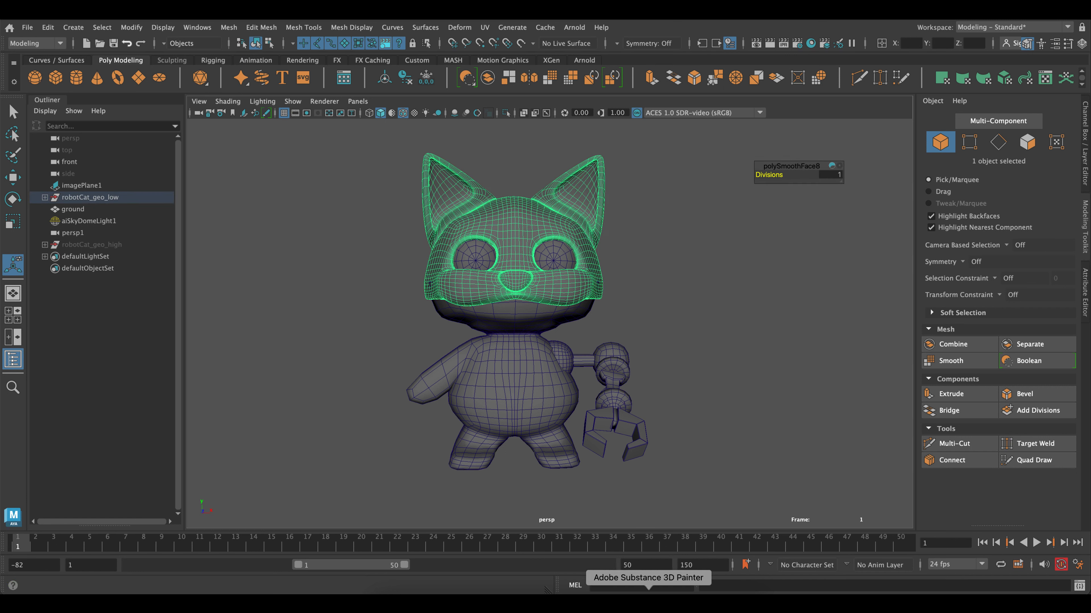
left_click(646, 603)
left_click(303, 366)
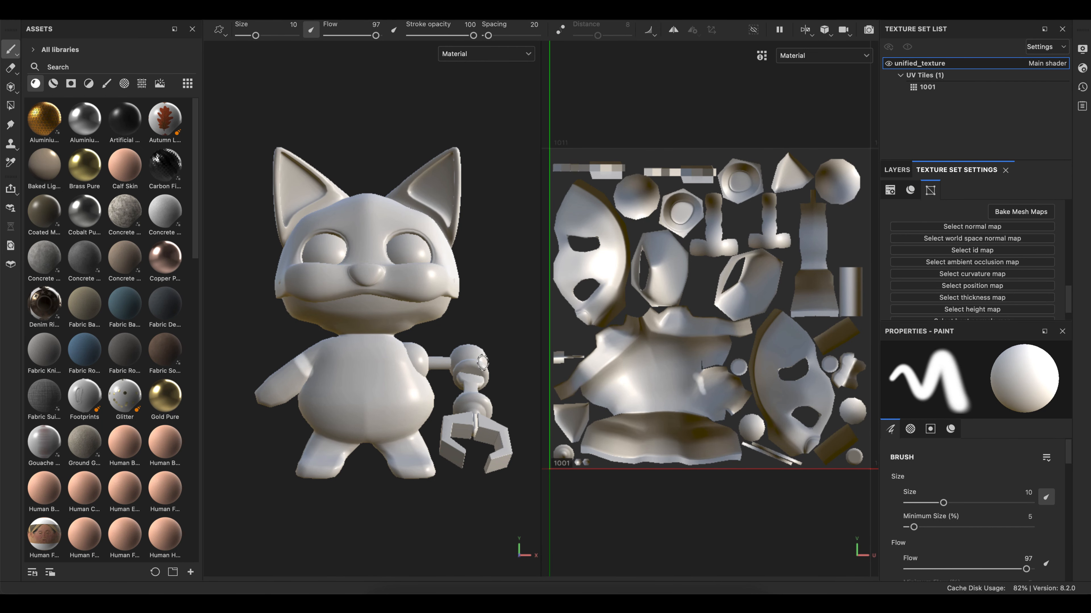
key("super+z")
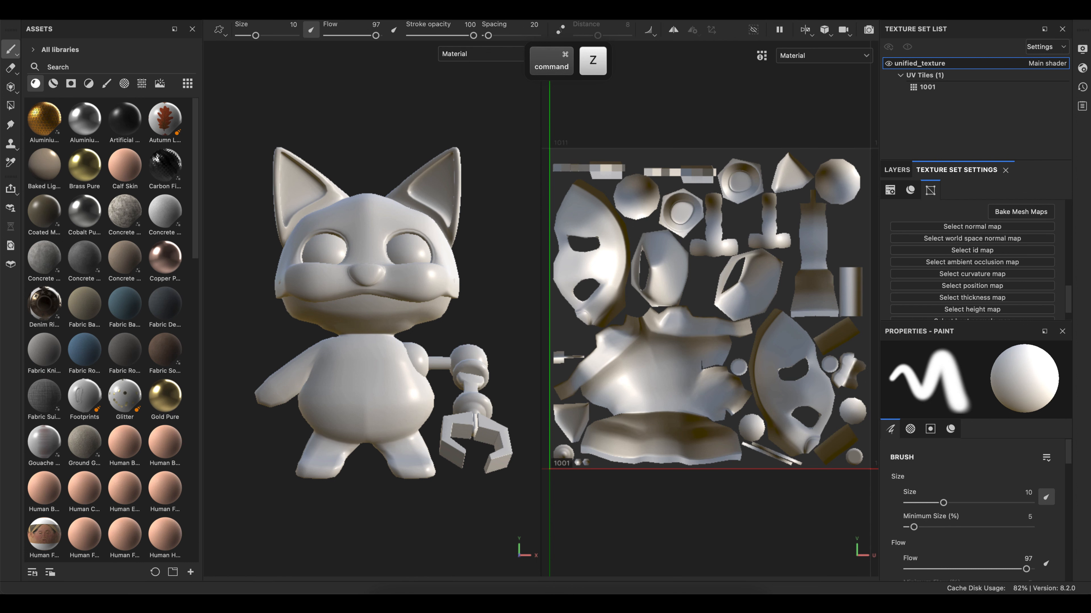
- Set up a bake with output size 8192 and Max Frontal Distance 0.029, using the high-poly robot cat FBX as the high definition mesh
left_click(1021, 211)
left_click(588, 136)
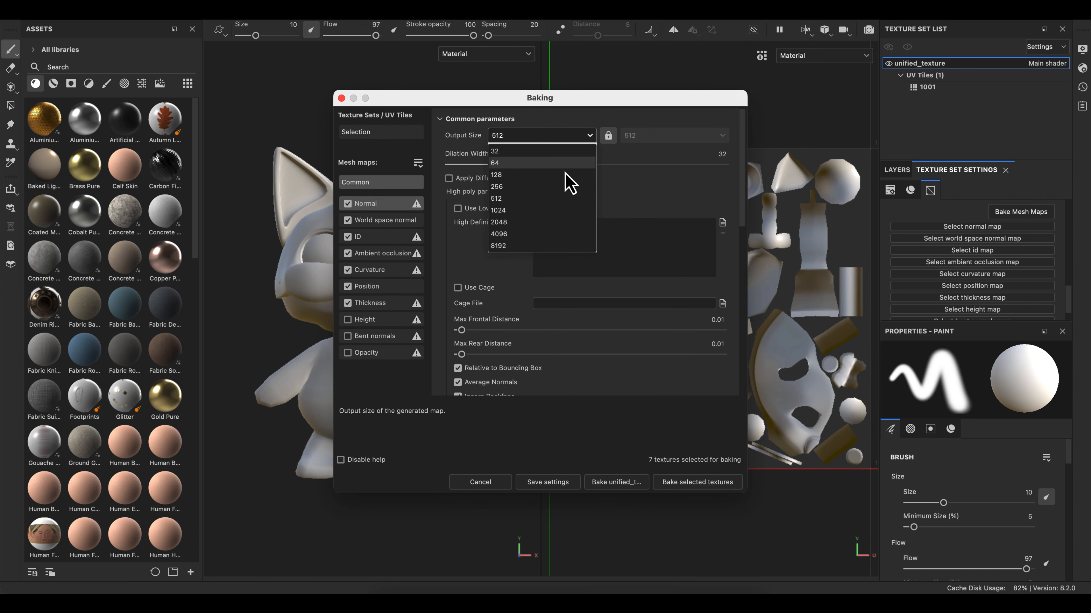
left_click(548, 246)
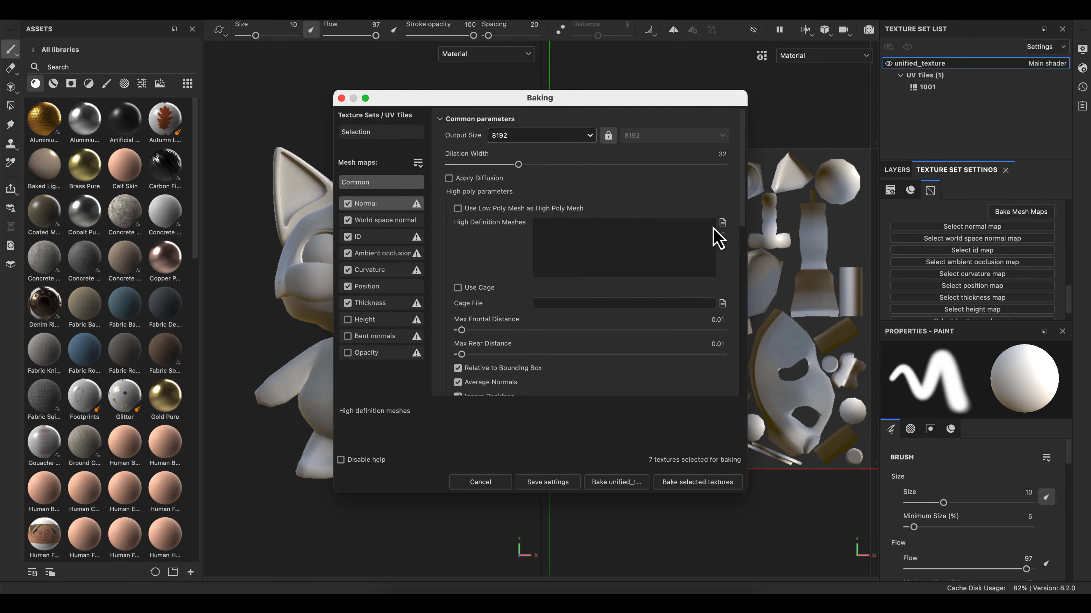
left_click(723, 223)
left_click(490, 204)
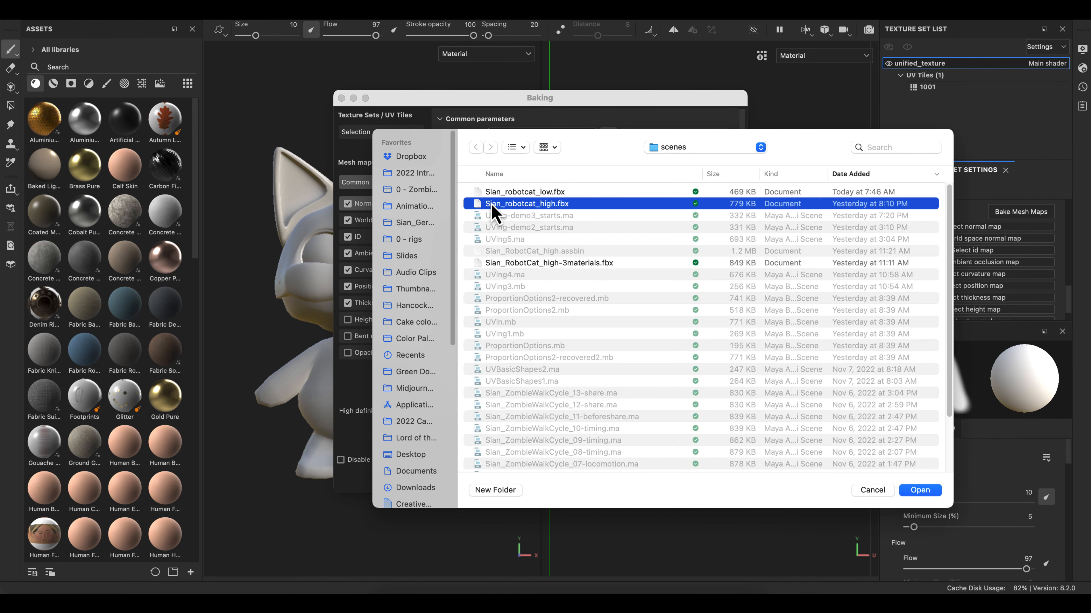
left_click(920, 490)
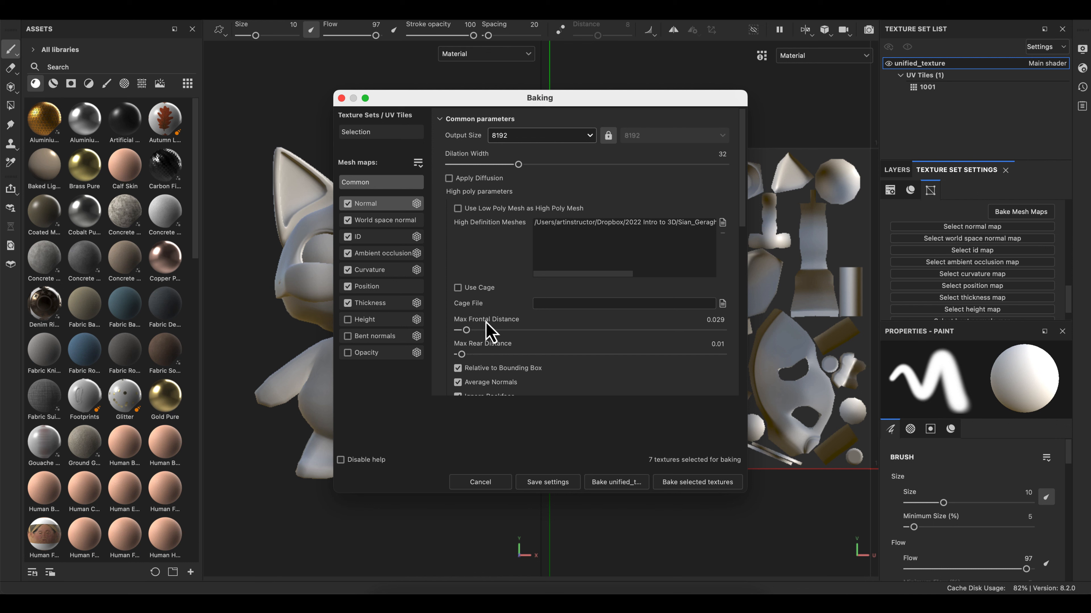
- Set the antialiasing to Subsampling 2x2 and bake the selected textures at an output size of 8192
left_click(554, 136)
left_click(551, 228)
scroll(483, 340, "down", 3)
left_click(628, 340)
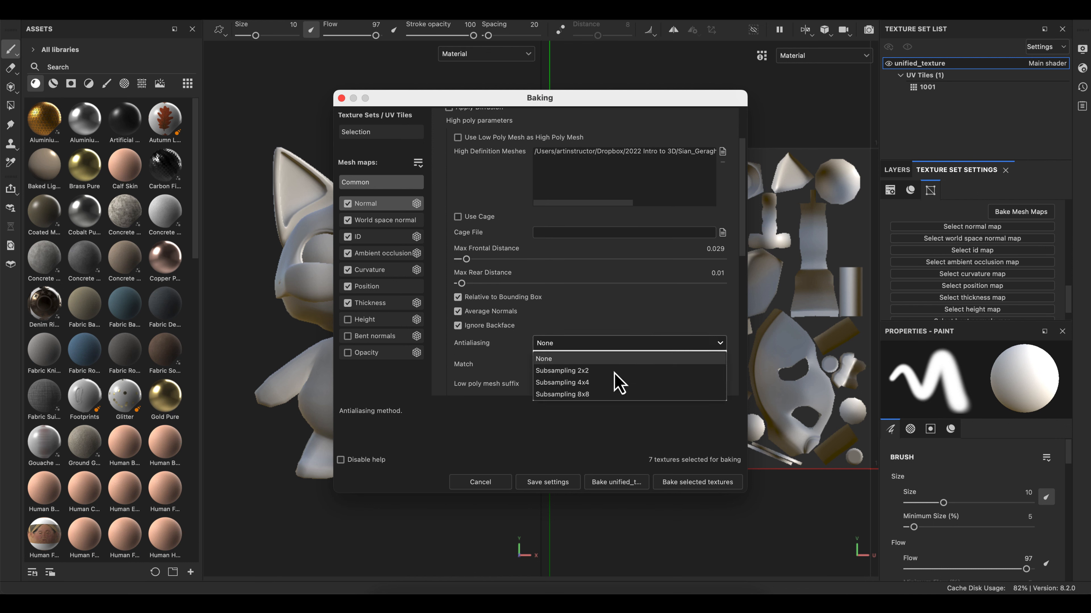
left_click(613, 371)
scroll(608, 349, "down", 5)
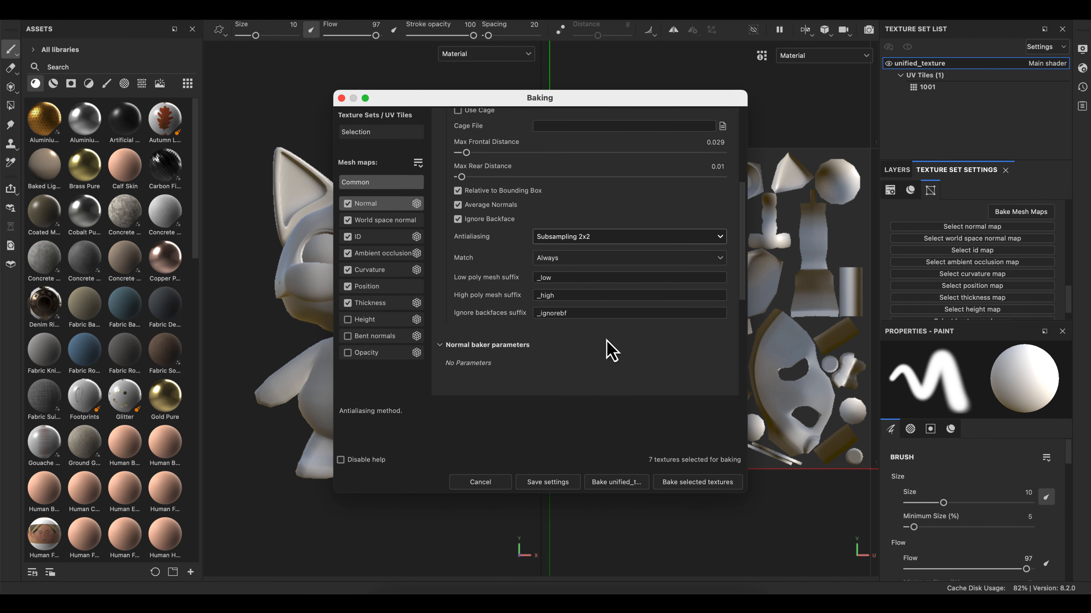
left_click(685, 482)
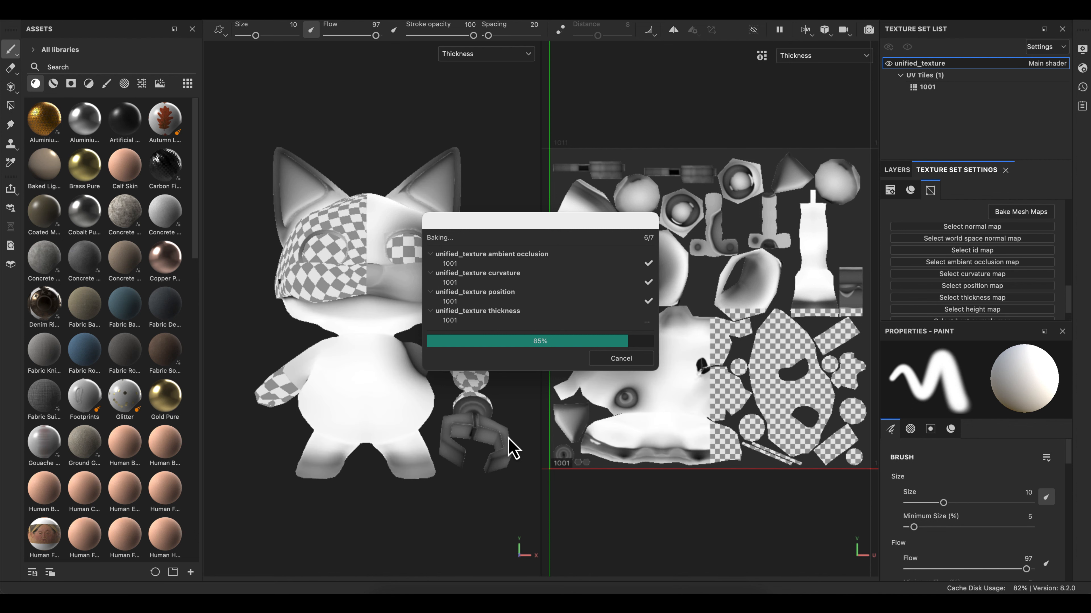
left_click(618, 359)
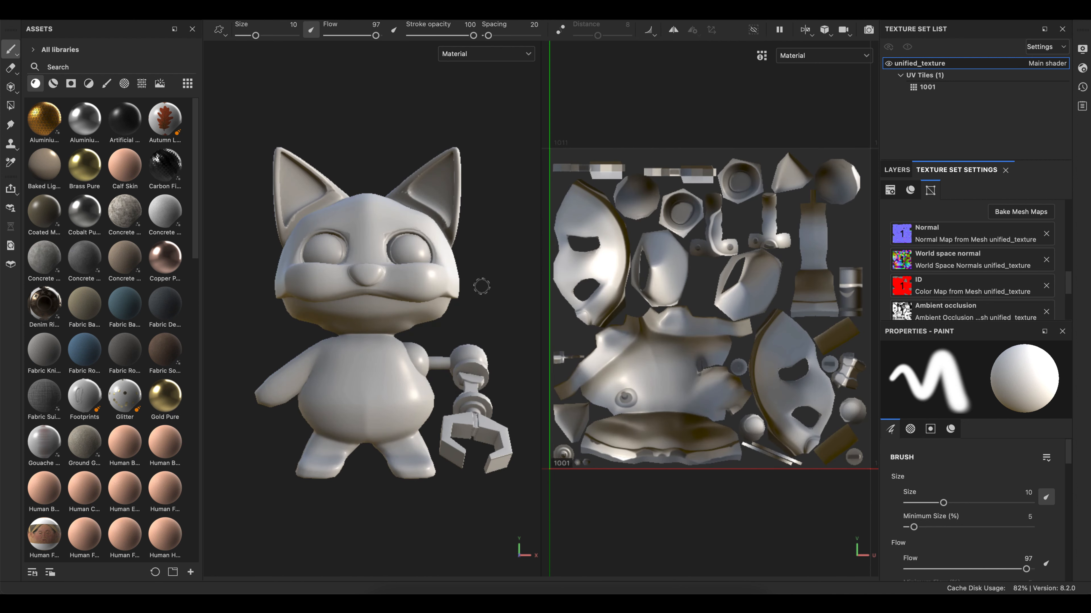
- Inspect the baked robot cat up close from an angled view, checking the head, body and mechanical arm
left_click_drag(492, 314, 509, 332, "alt")
right_click_drag(510, 333, 586, 473, "alt")
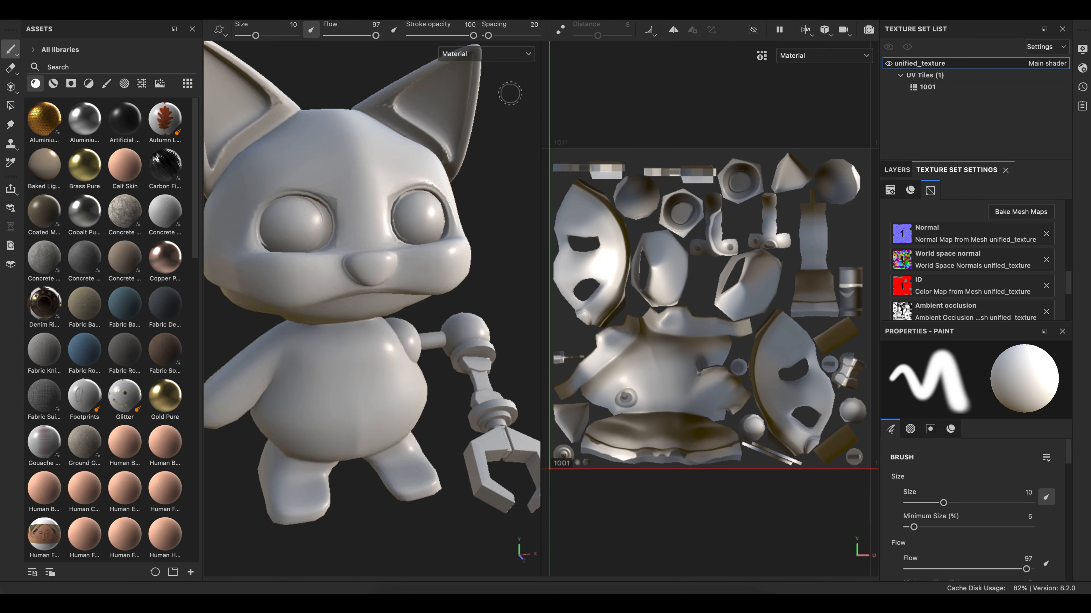
middle_click_drag(510, 93, 473, 420, "alt")
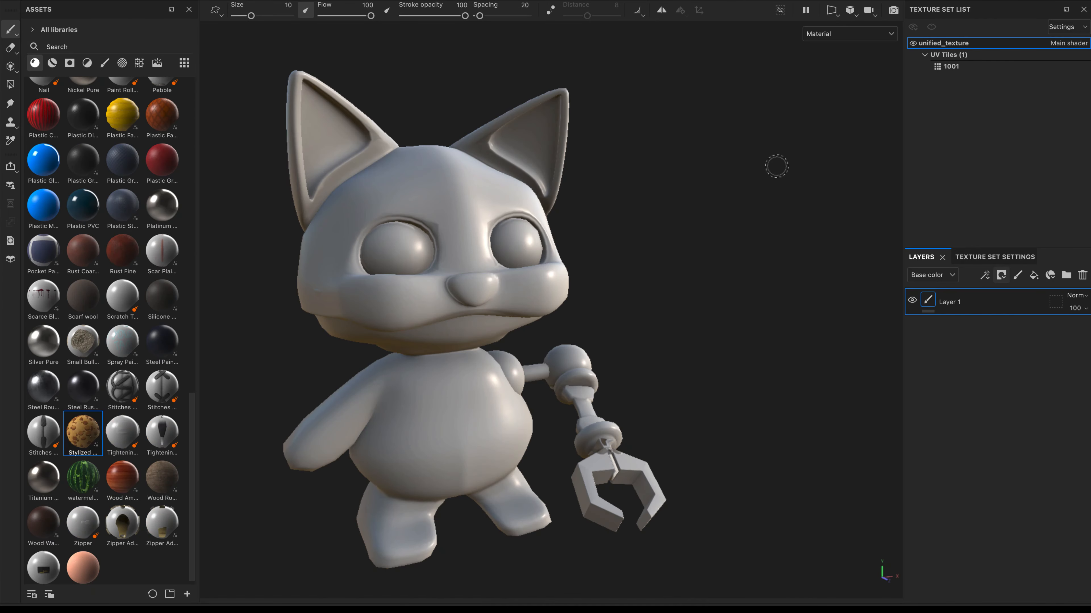
- Set up another mesh map bake with an output size of 8192 and a Max Frontal Distance of 0.025
left_click(994, 258)
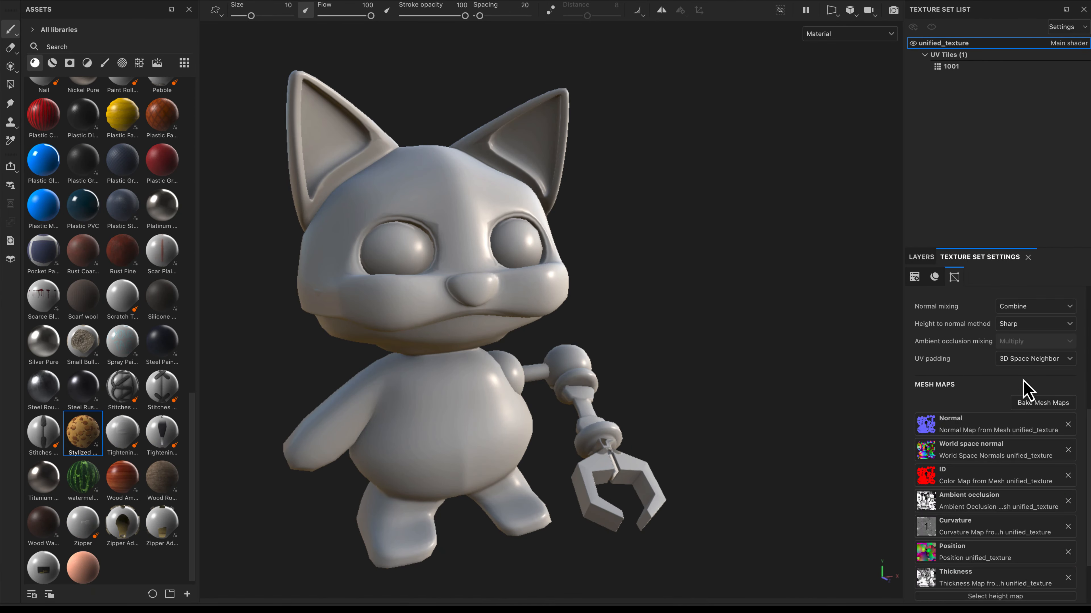
left_click(1038, 406)
left_click(586, 141)
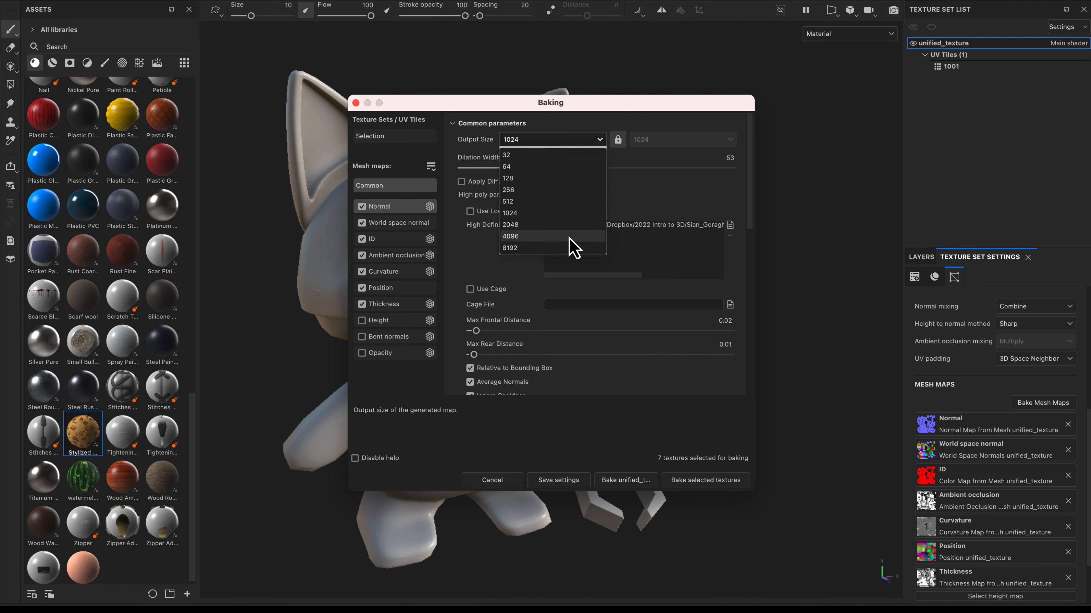
left_click(569, 249)
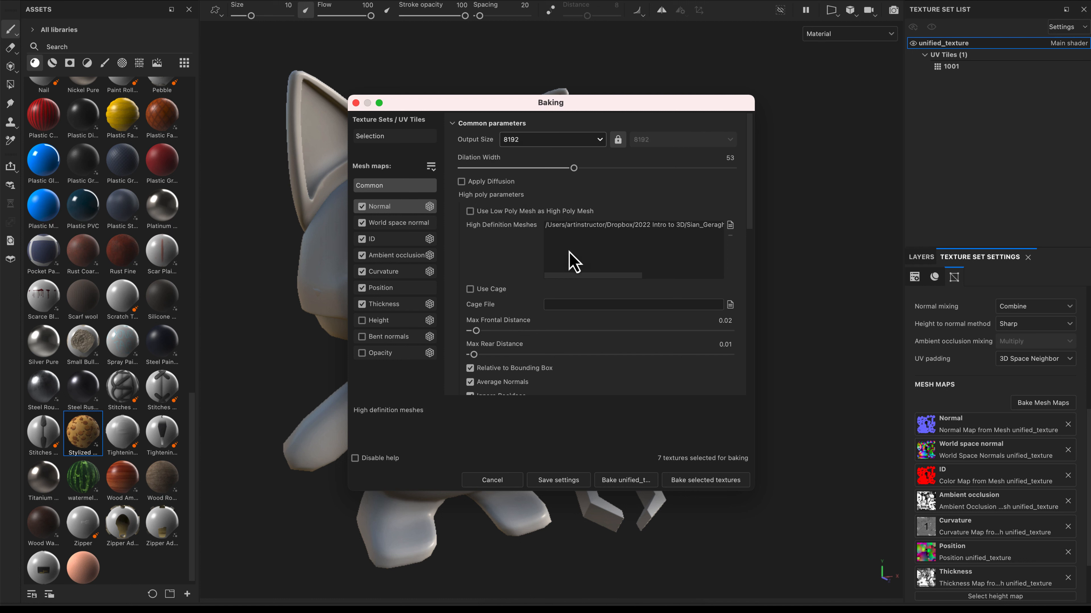
left_click(719, 321)
type(".0")
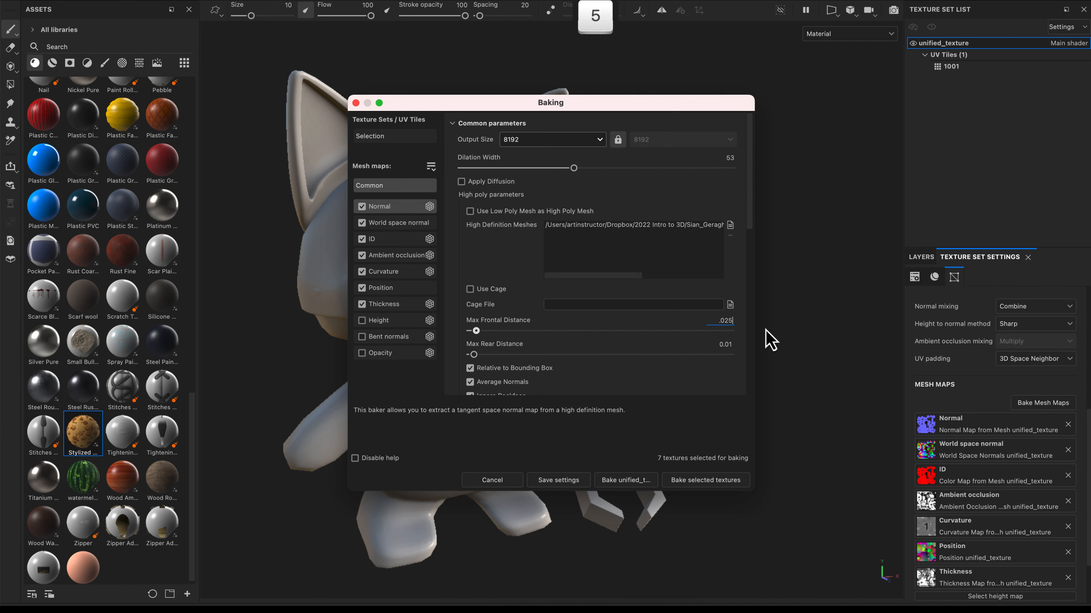
key("Return")
- Set the bake's antialiasing to Subsampling 8x8 and its Match option to By Mesh Name
scroll(687, 292, "down", 3)
left_click(618, 344)
left_click(621, 355)
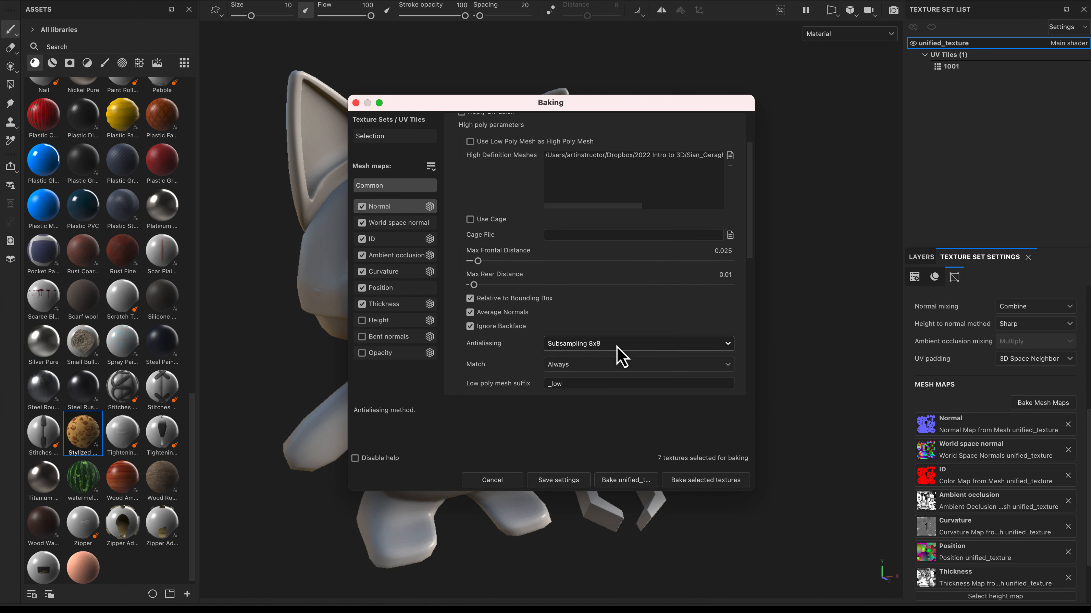
left_click(610, 365)
left_click(585, 399)
scroll(601, 323, "down", 3)
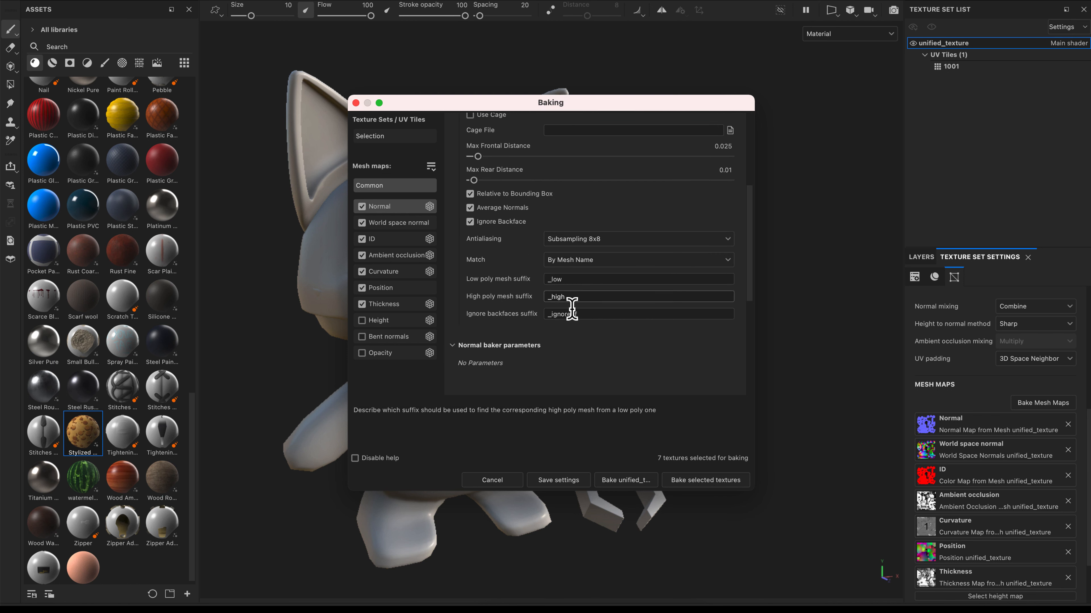
- Set the ambient occlusion Secondary Rays to 70, review the curvature, position and height baker parameters, and bake the selected textures
scroll(570, 314, "up", 5)
left_click(403, 223)
left_click(408, 255)
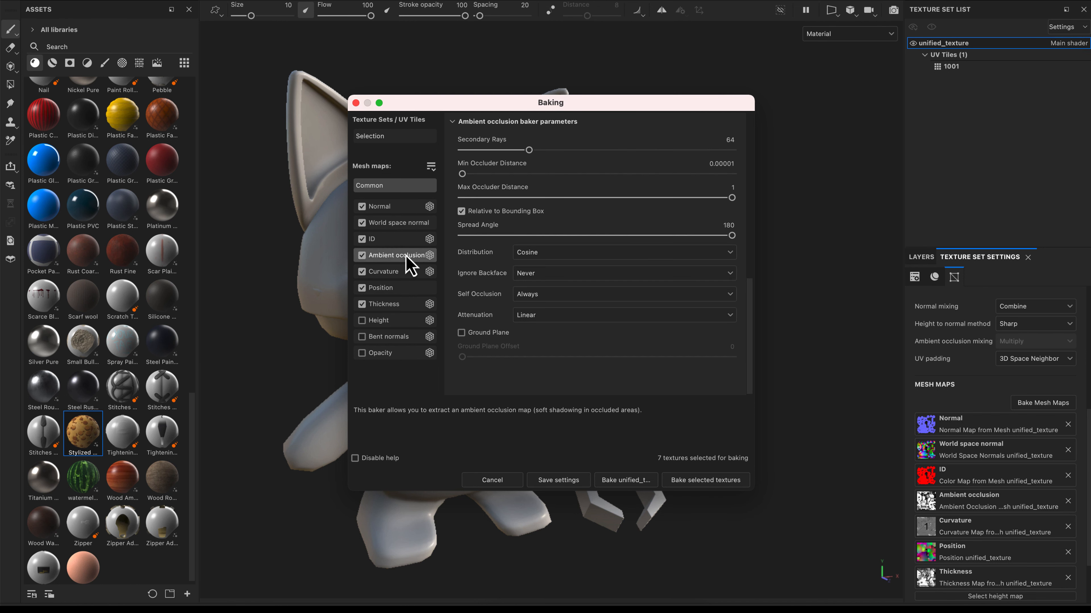
scroll(554, 184, "up", 3)
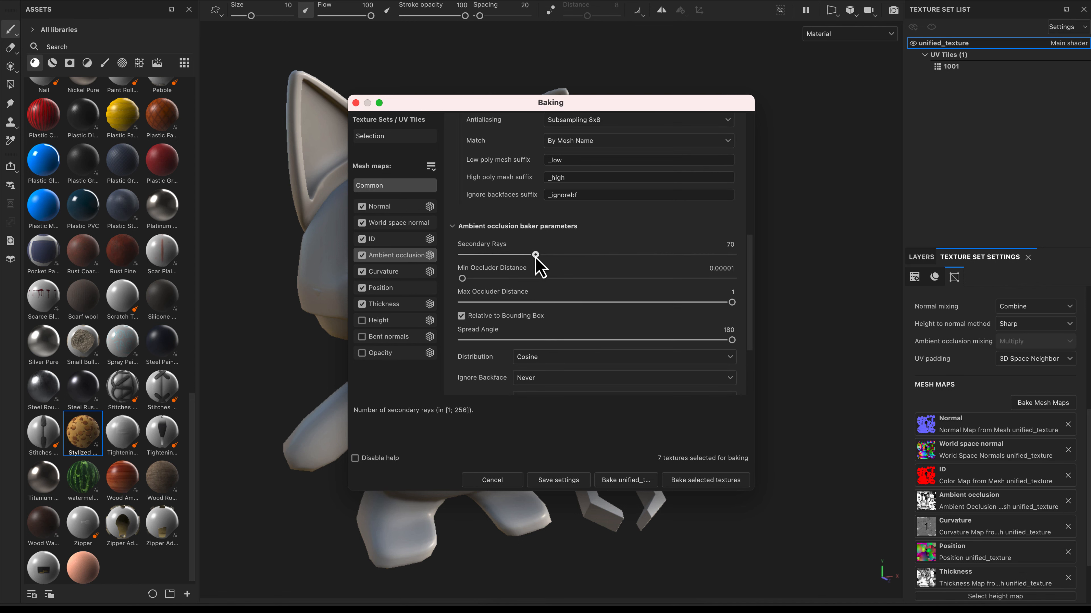
left_click(399, 272)
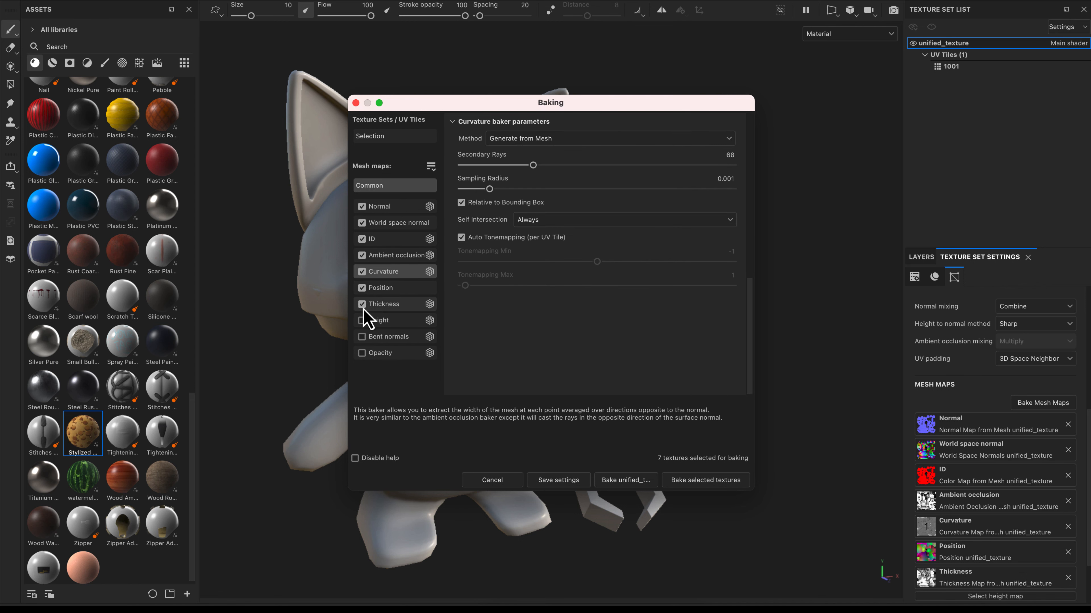
left_click(389, 288)
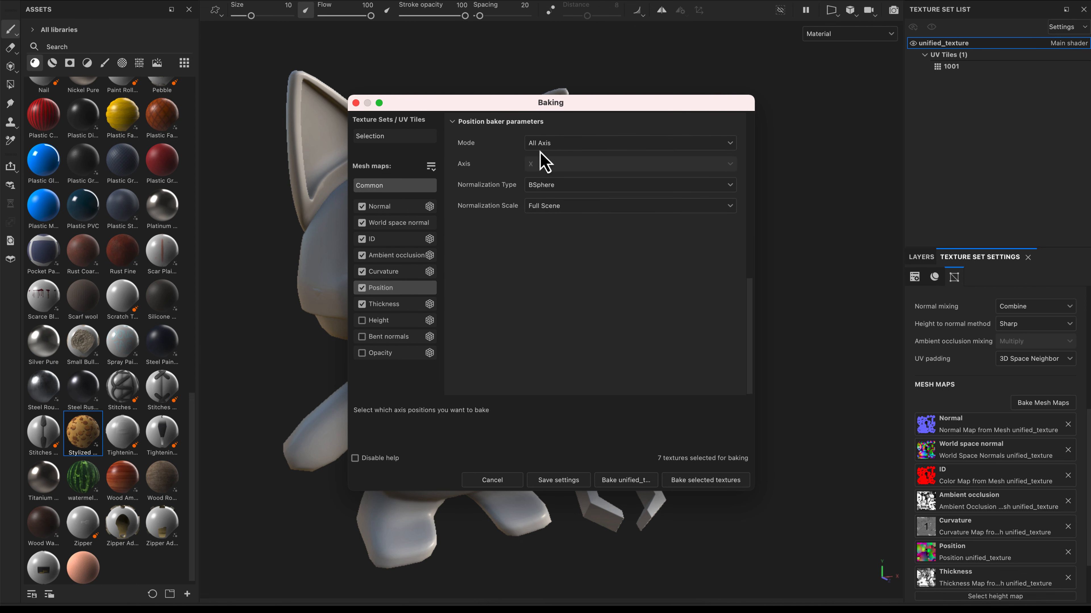
left_click(425, 321)
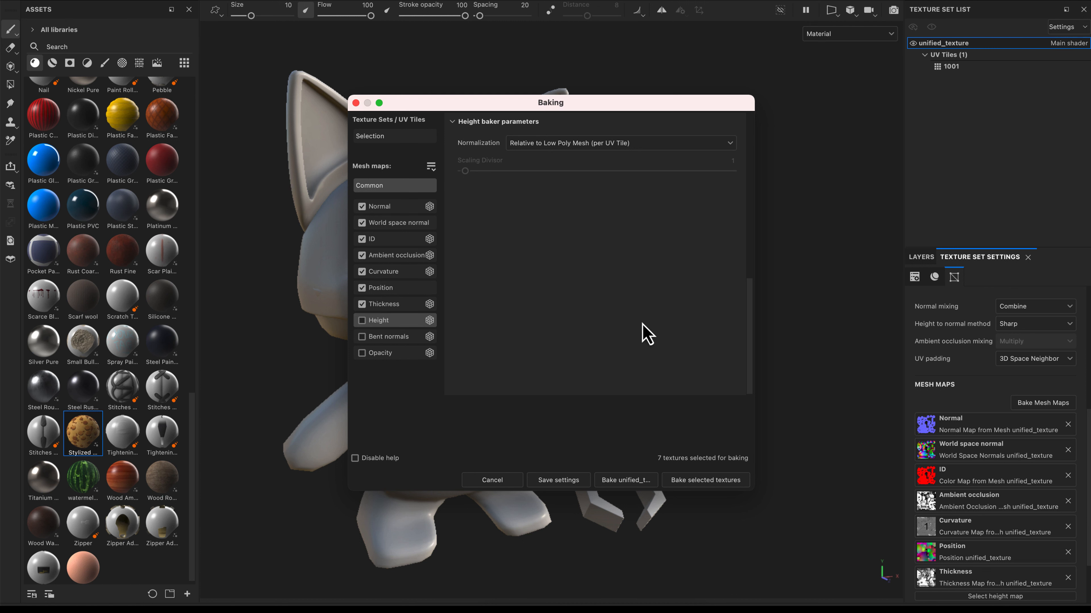
left_click(709, 480)
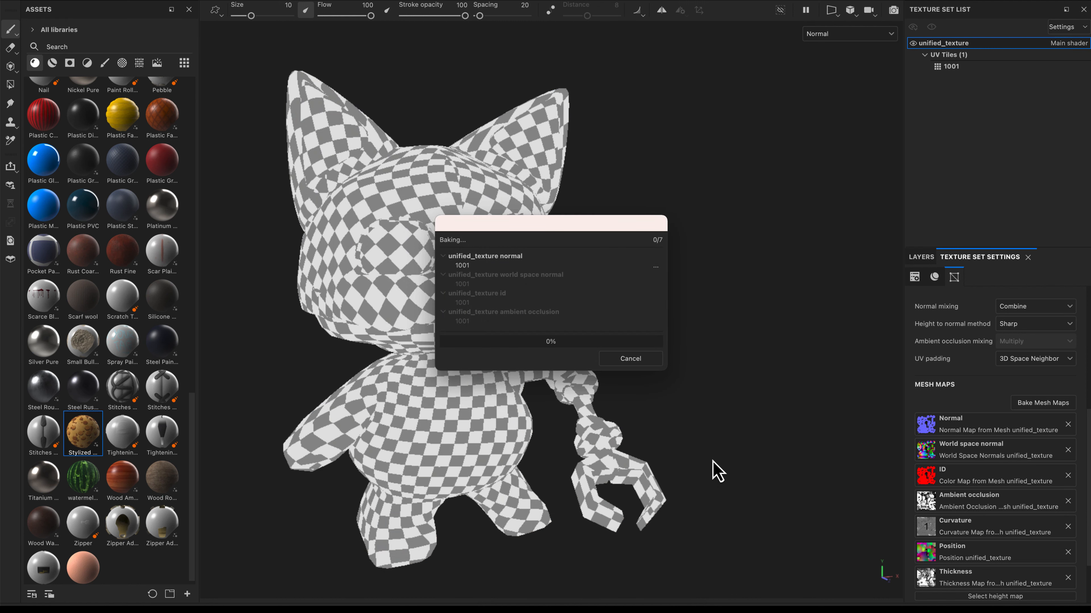